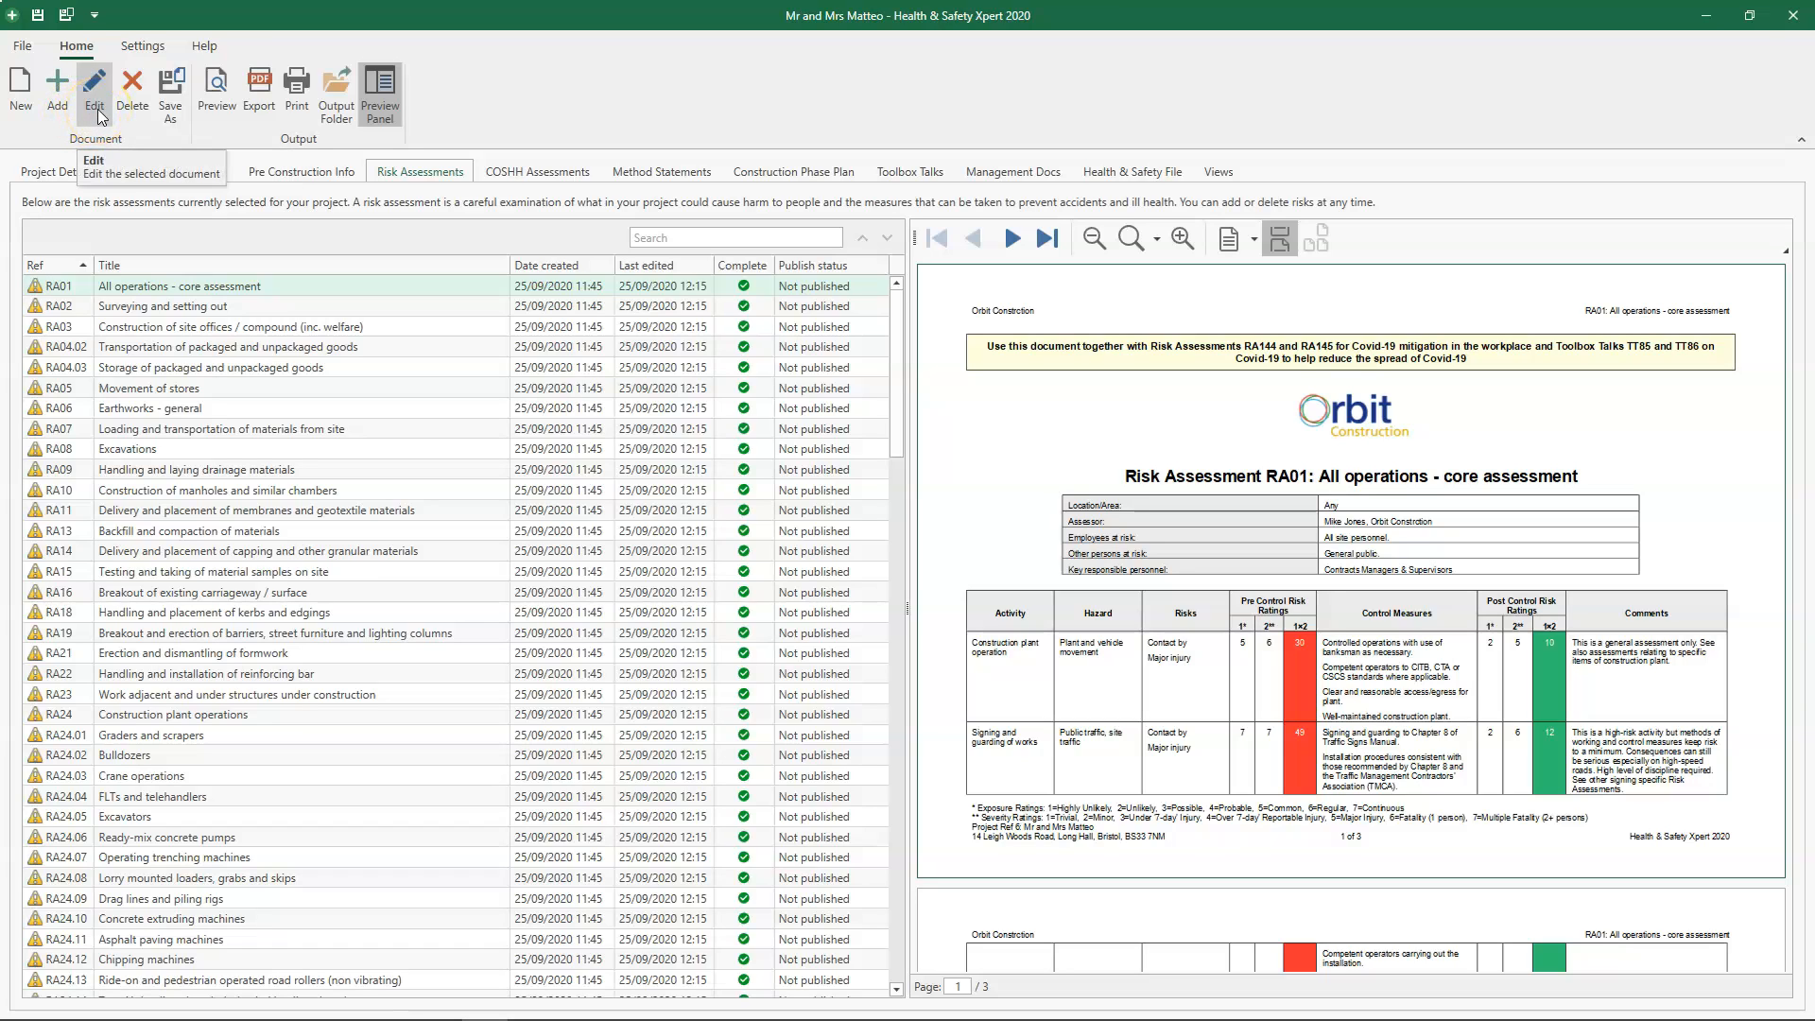
- Sort the risk assessments by title and select Accidents and emergencies
{"action": "left_click", "coordinate": [140, 118]}
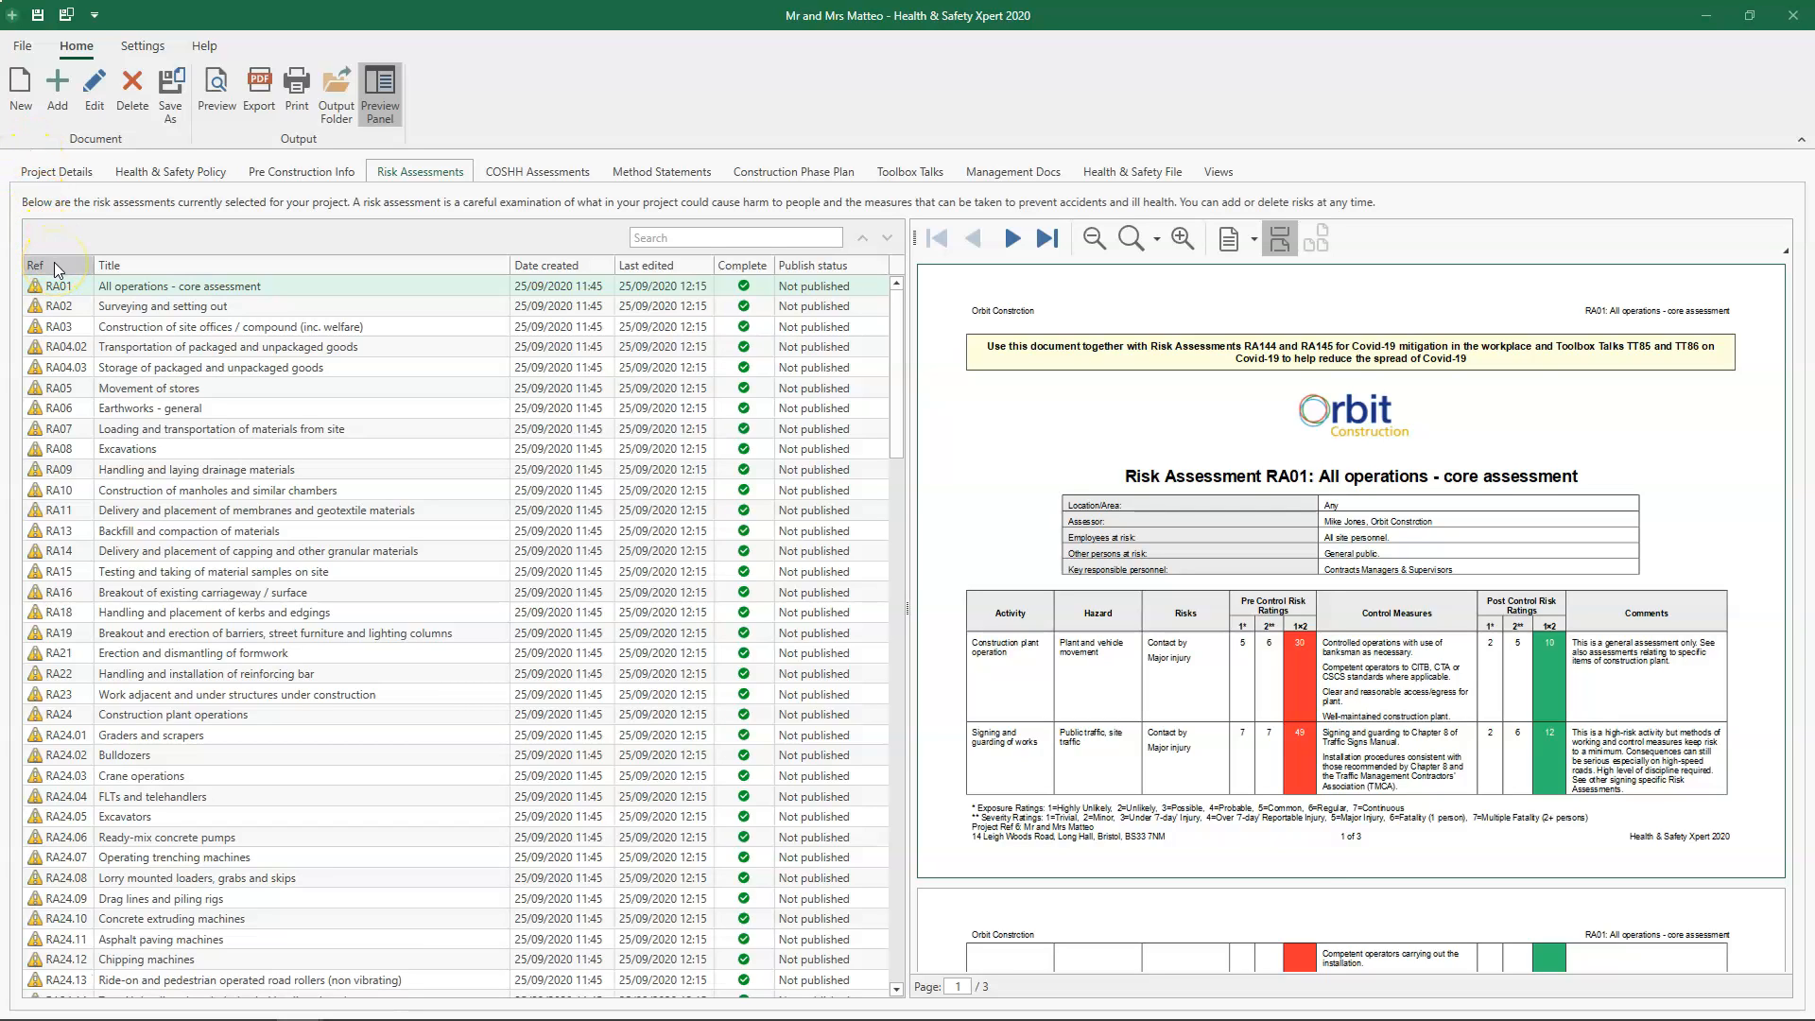
{"action": "left_click", "coordinate": [299, 260]}
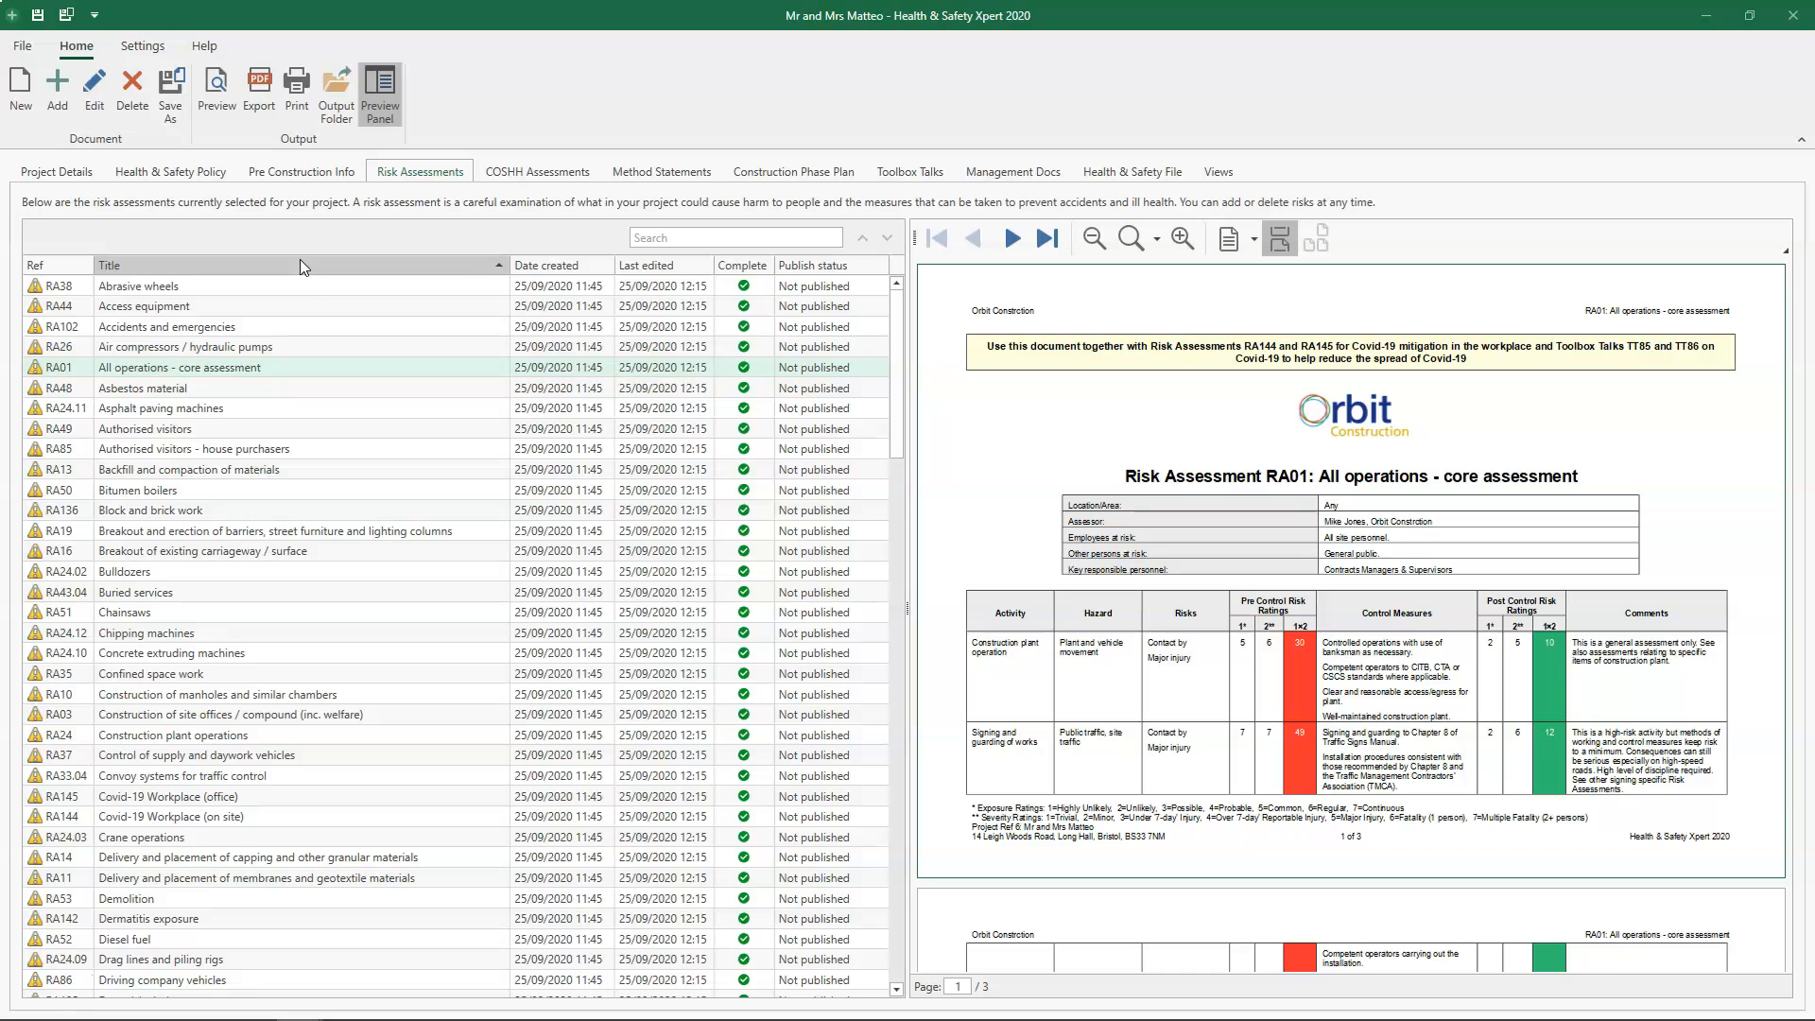
{"action": "left_click", "coordinate": [231, 326]}
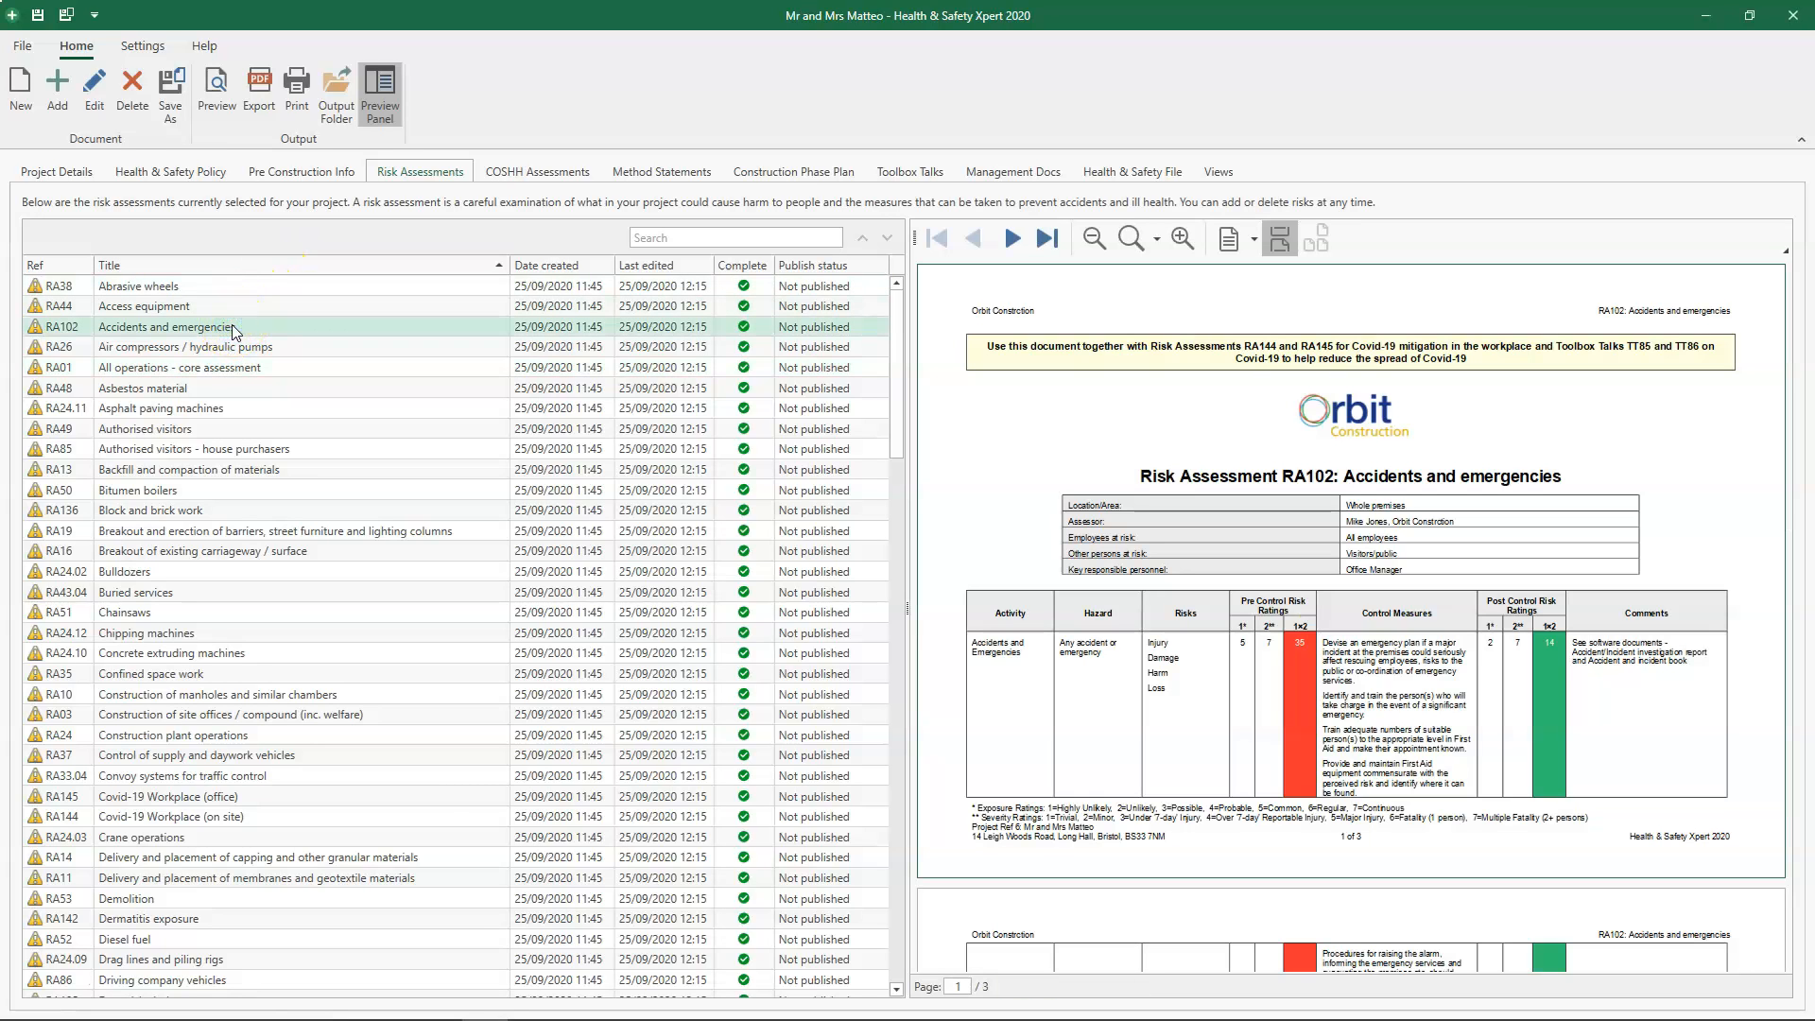
{"action": "left_click", "coordinate": [234, 333]}
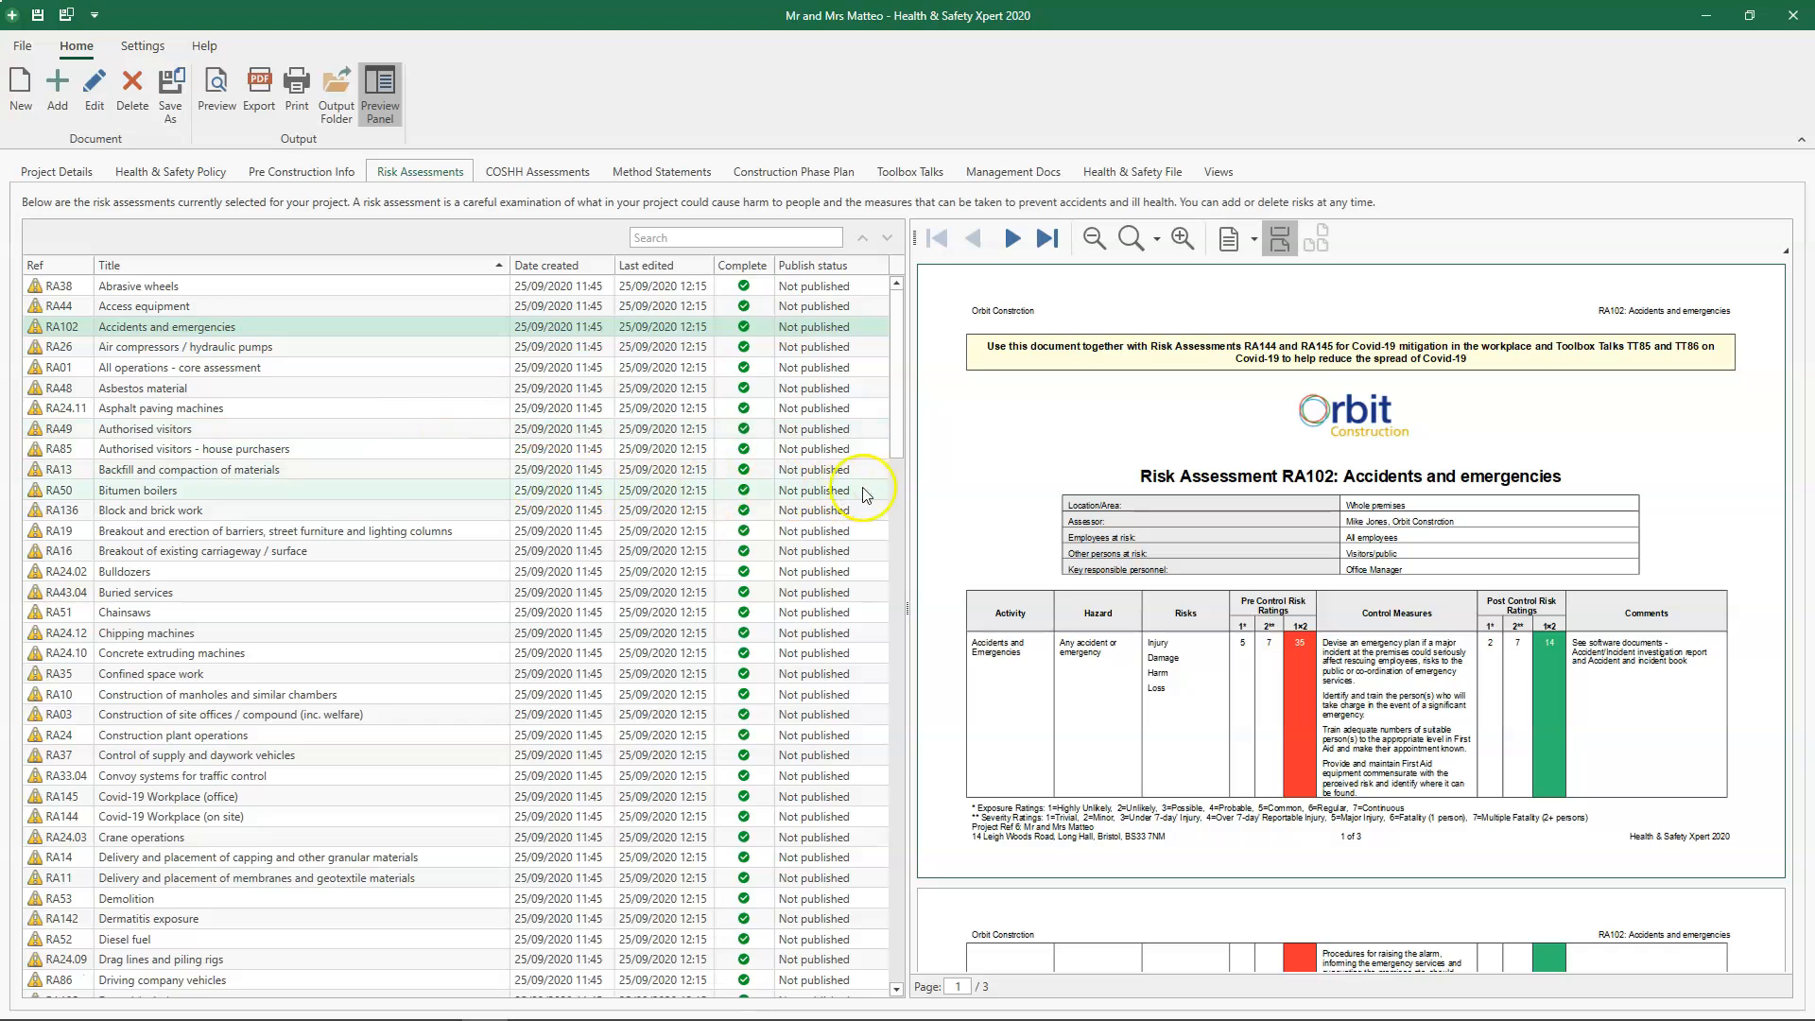
- Look through all pages of the Accidents and emergencies preview and try different zoom levels on it
{"action": "left_click", "coordinate": [1053, 451]}
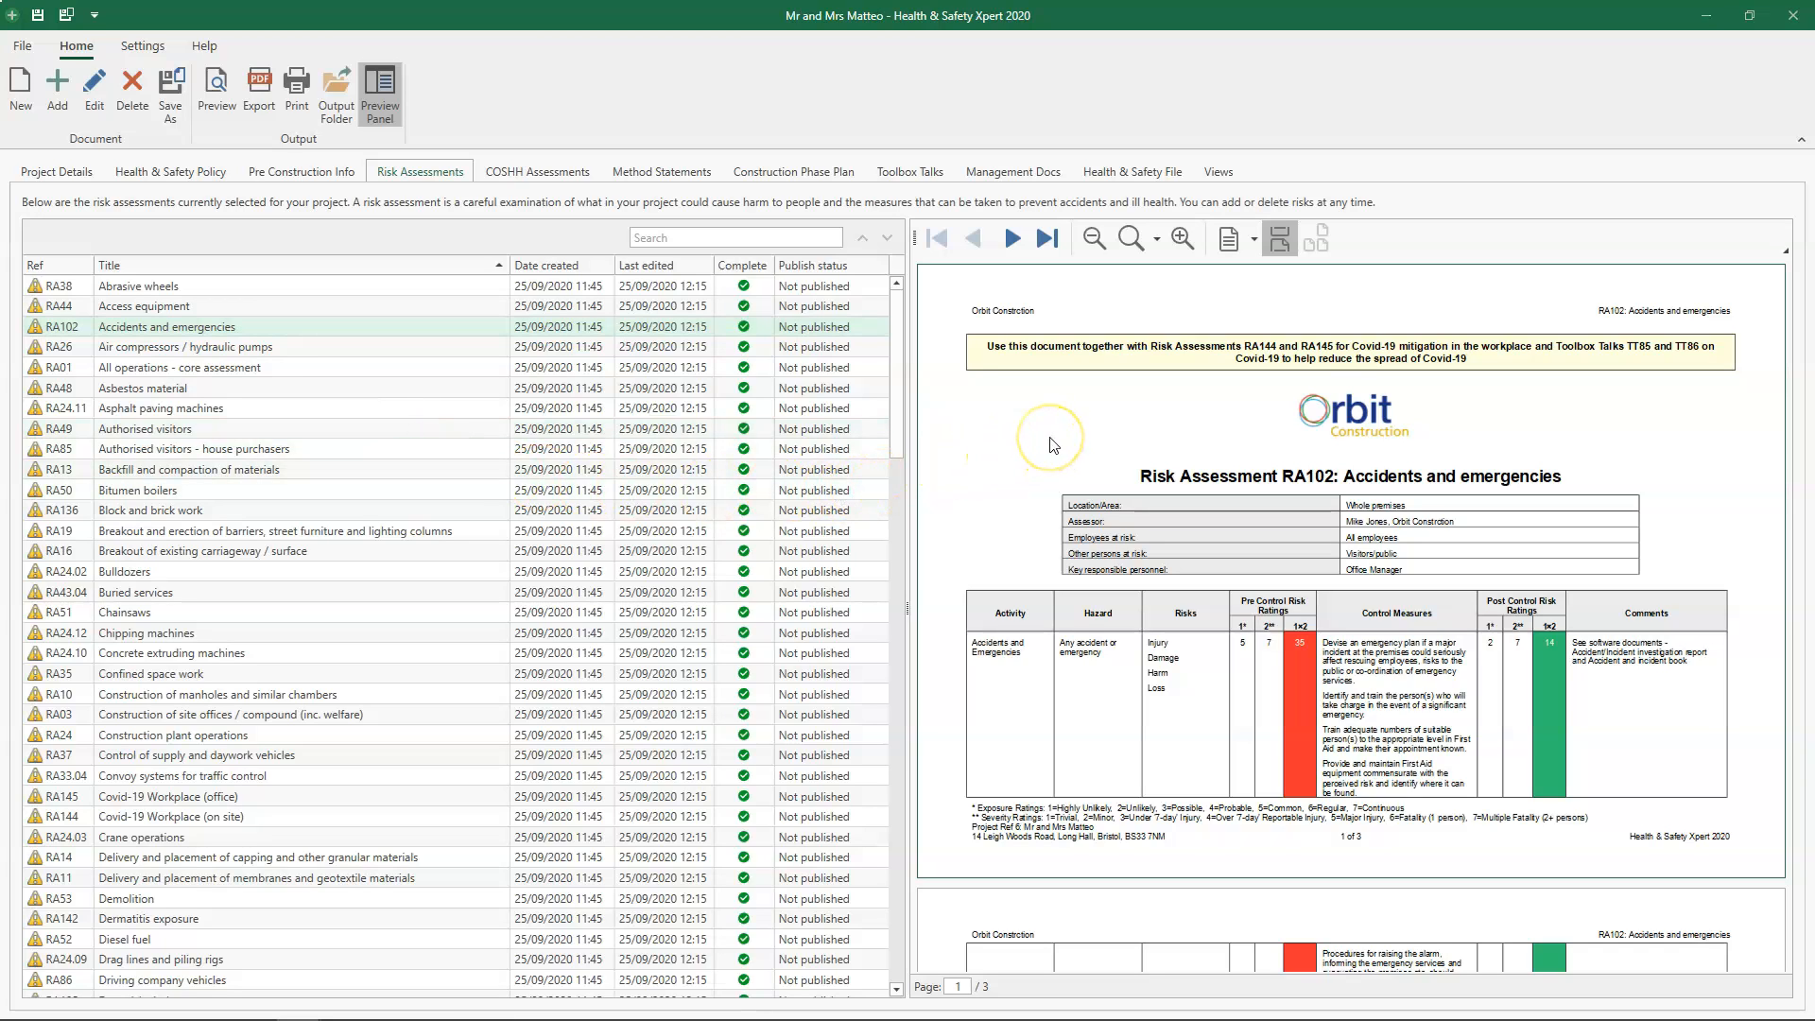
{"action": "scroll", "coordinate": [1054, 445], "scroll_direction": "down", "scroll_amount": 6}
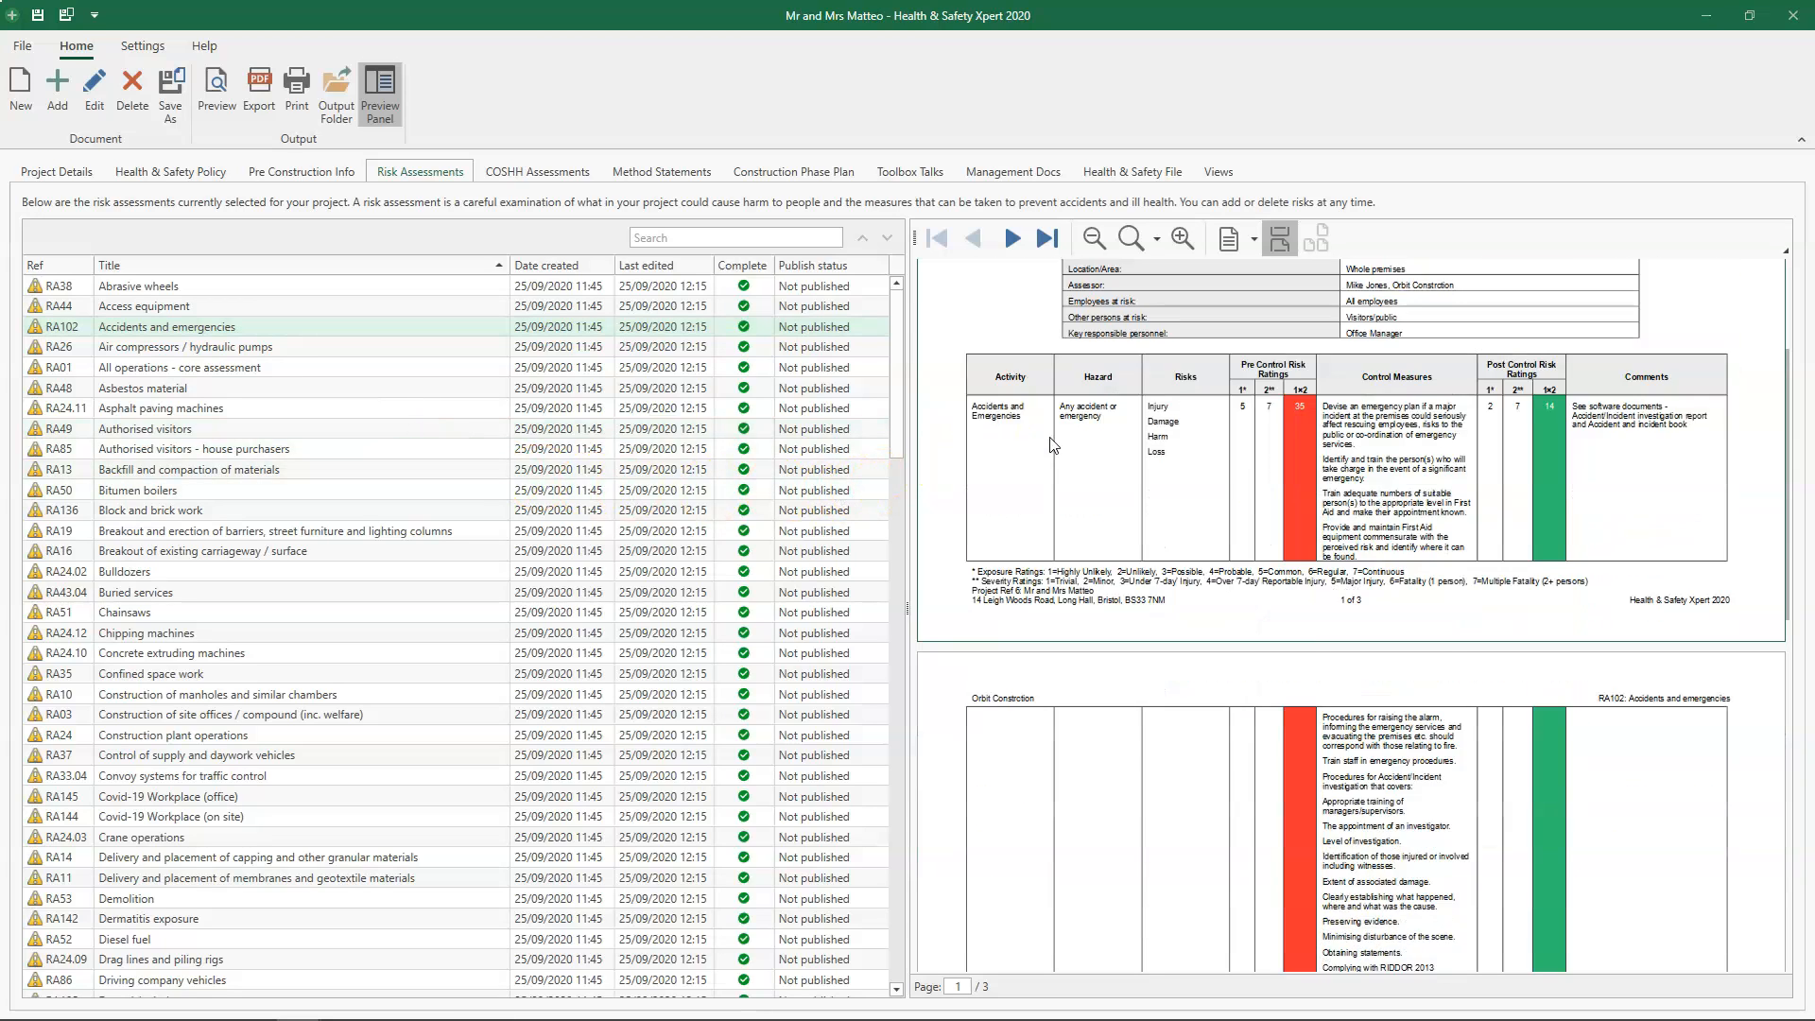
{"action": "scroll", "coordinate": [1054, 445], "scroll_direction": "down", "scroll_amount": 1}
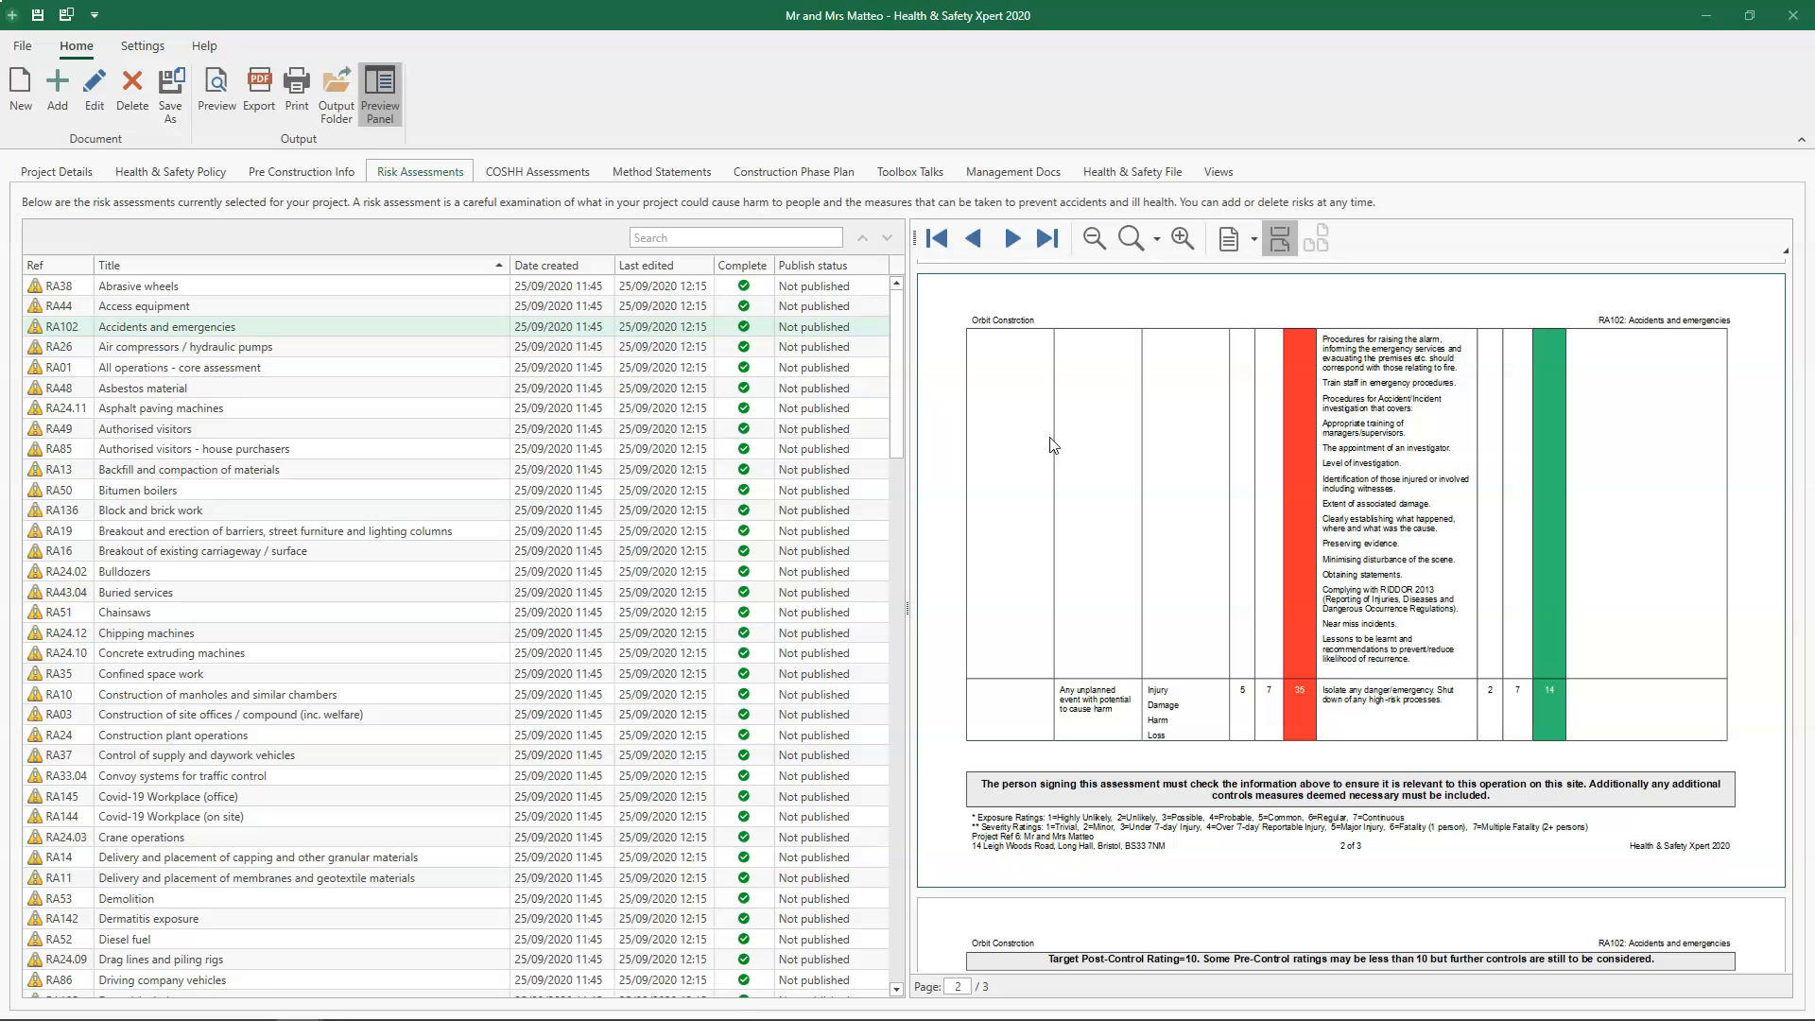
{"action": "left_click", "coordinate": [1017, 244]}
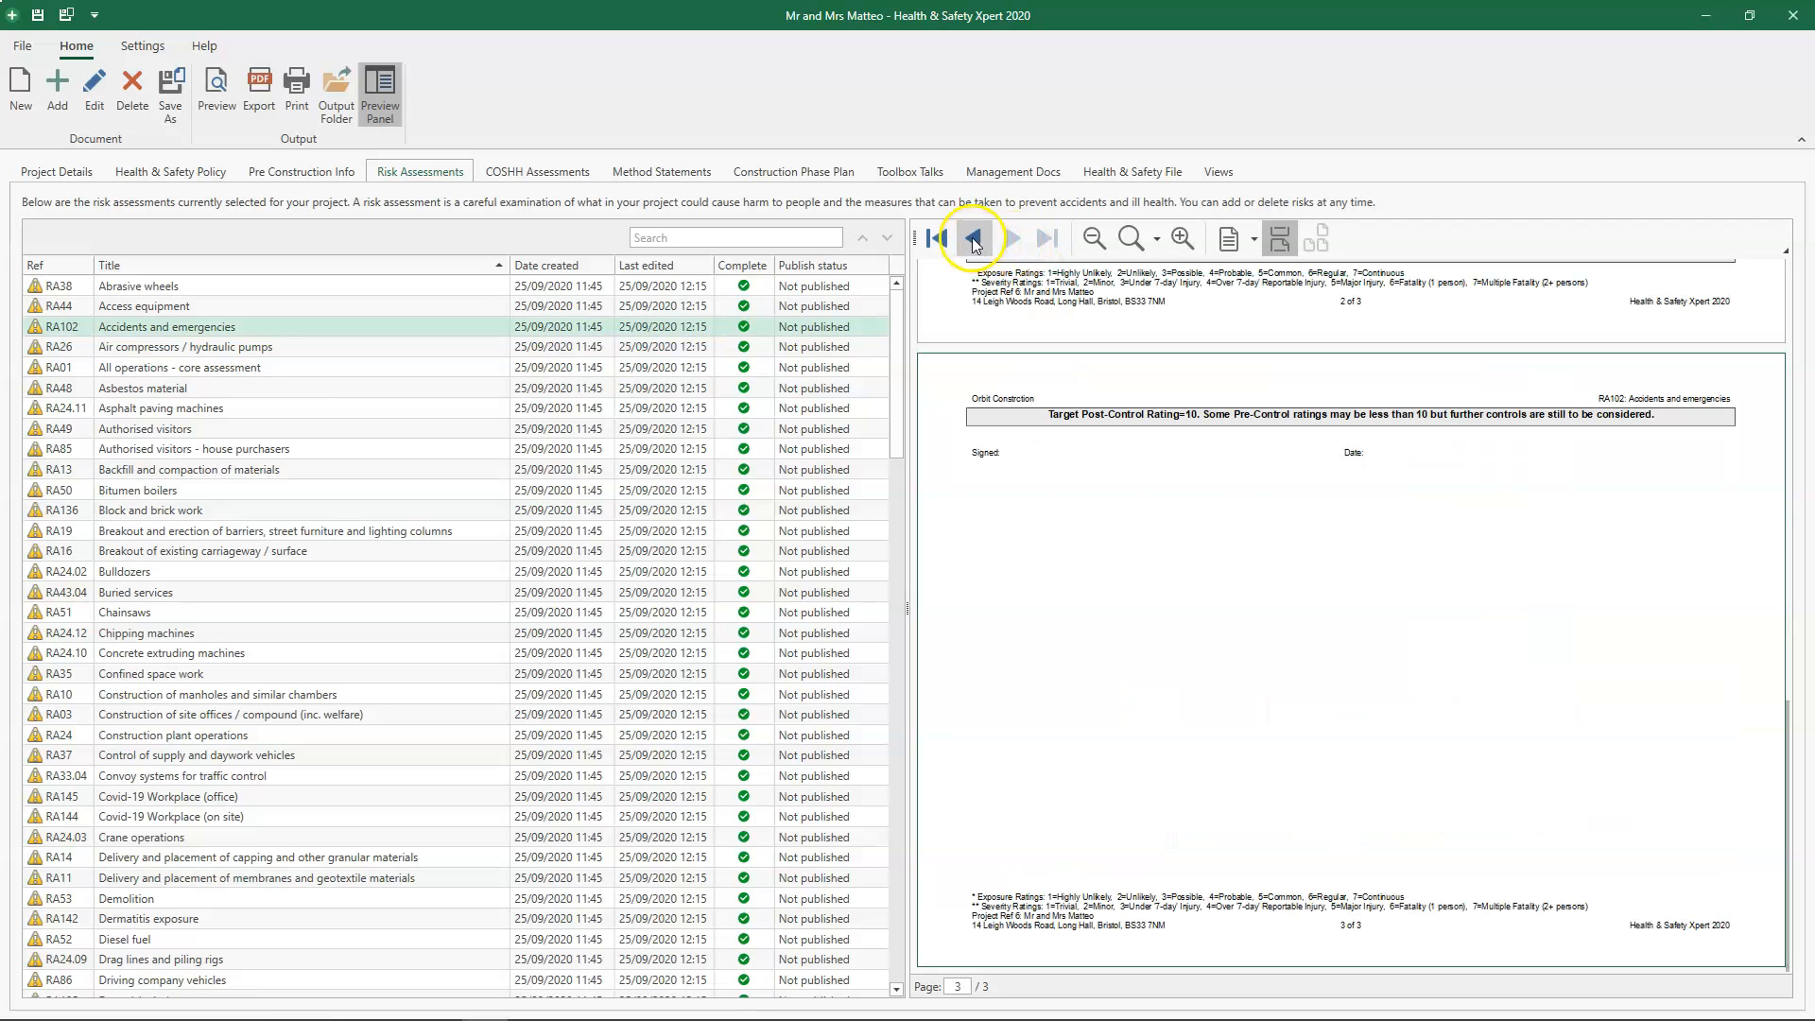
{"action": "left_click", "coordinate": [972, 239]}
{"action": "left_click", "coordinate": [972, 239]}
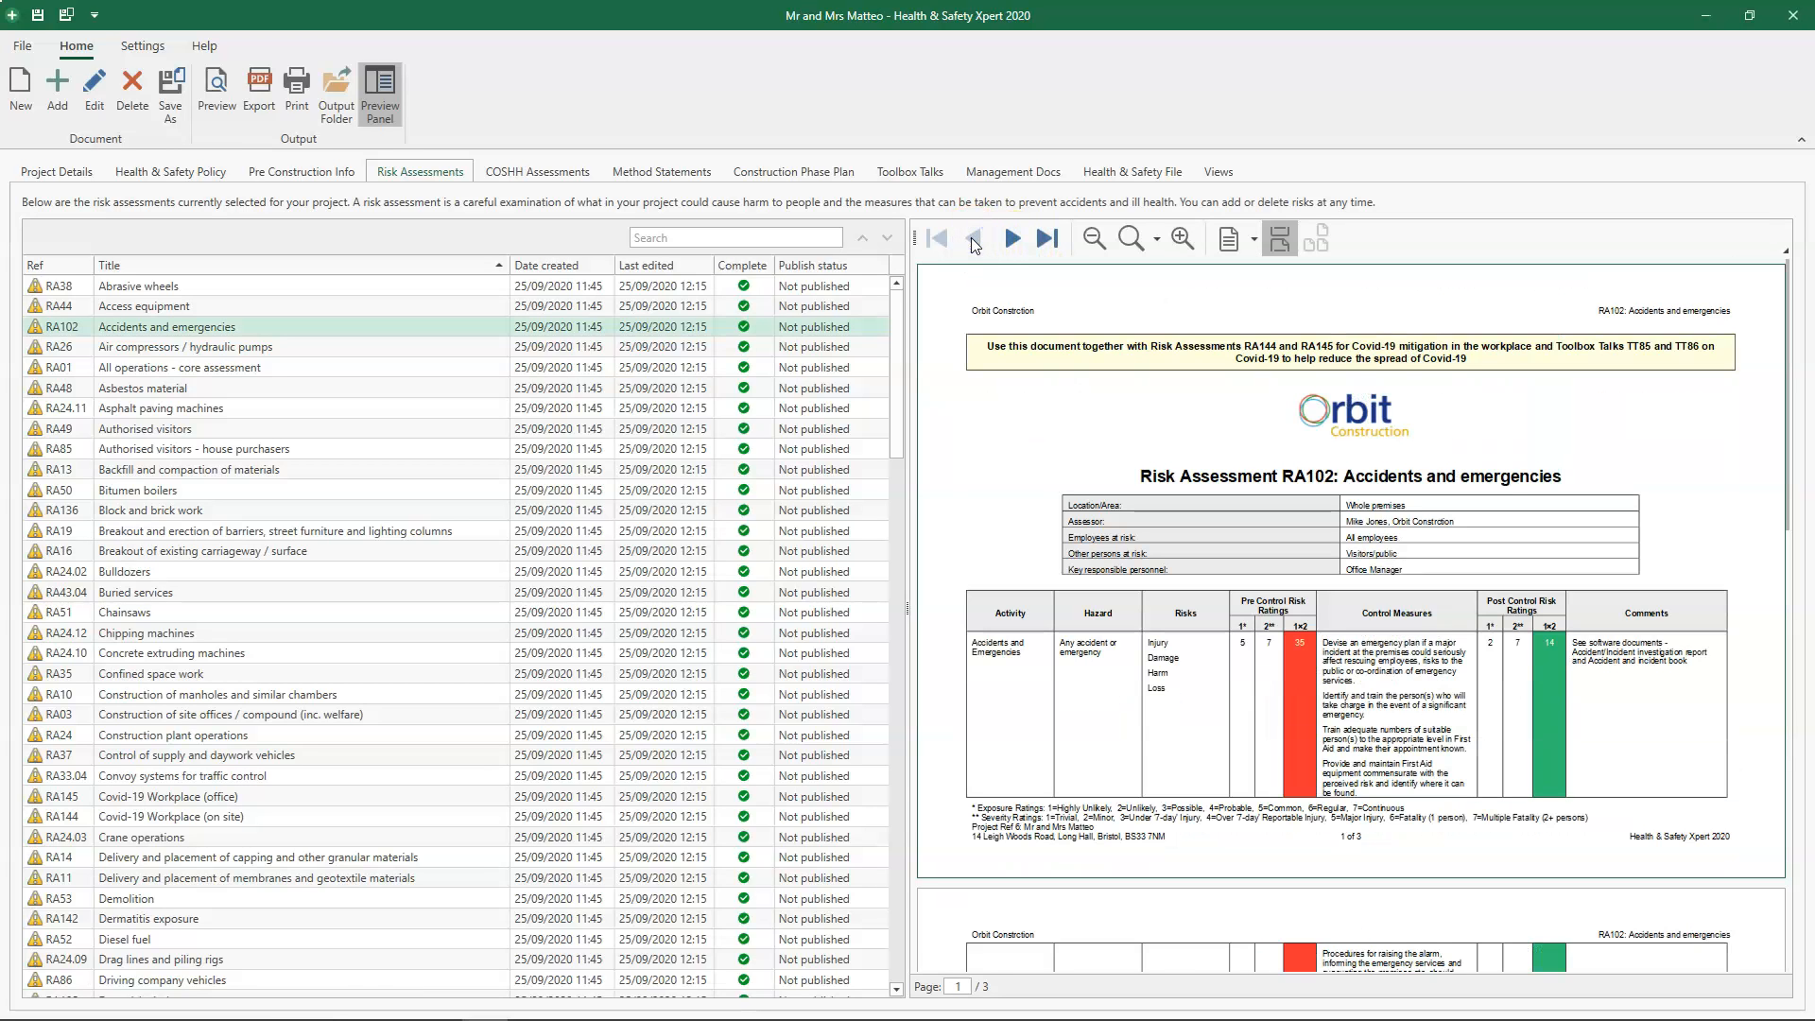
{"action": "left_click", "coordinate": [1181, 240]}
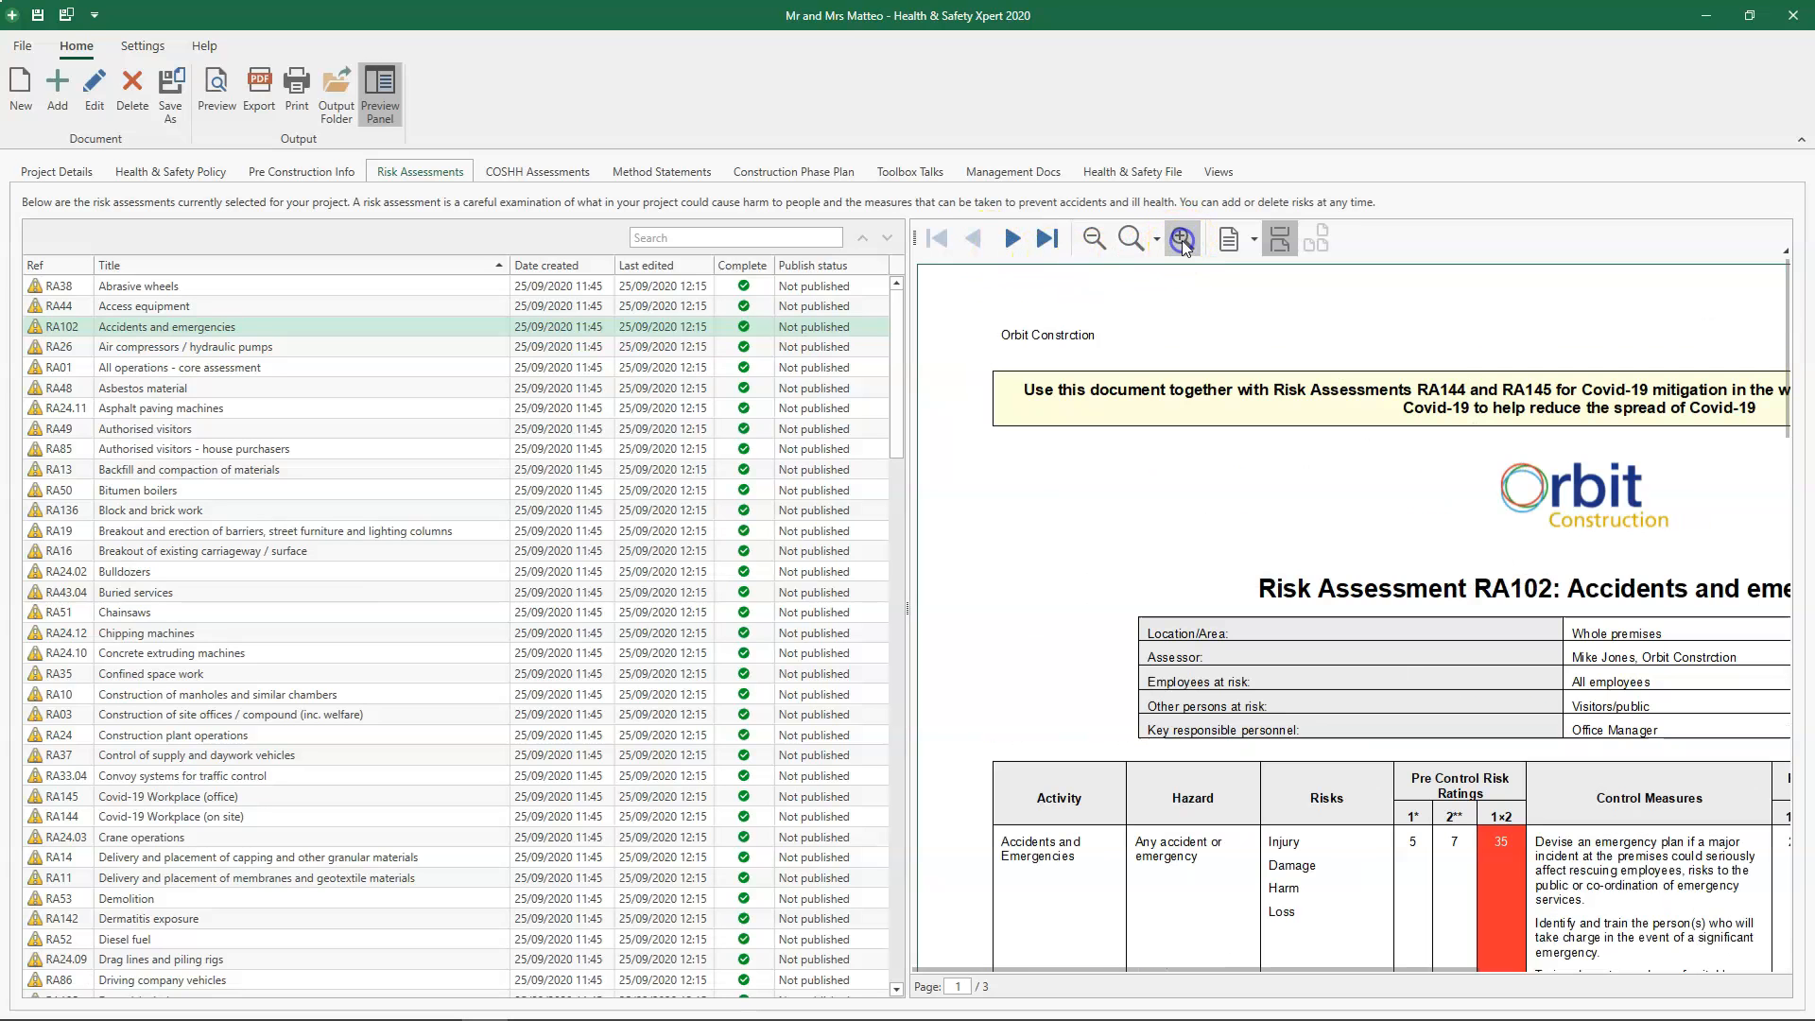
{"action": "left_click", "coordinate": [1093, 240]}
{"action": "left_click", "coordinate": [1093, 240]}
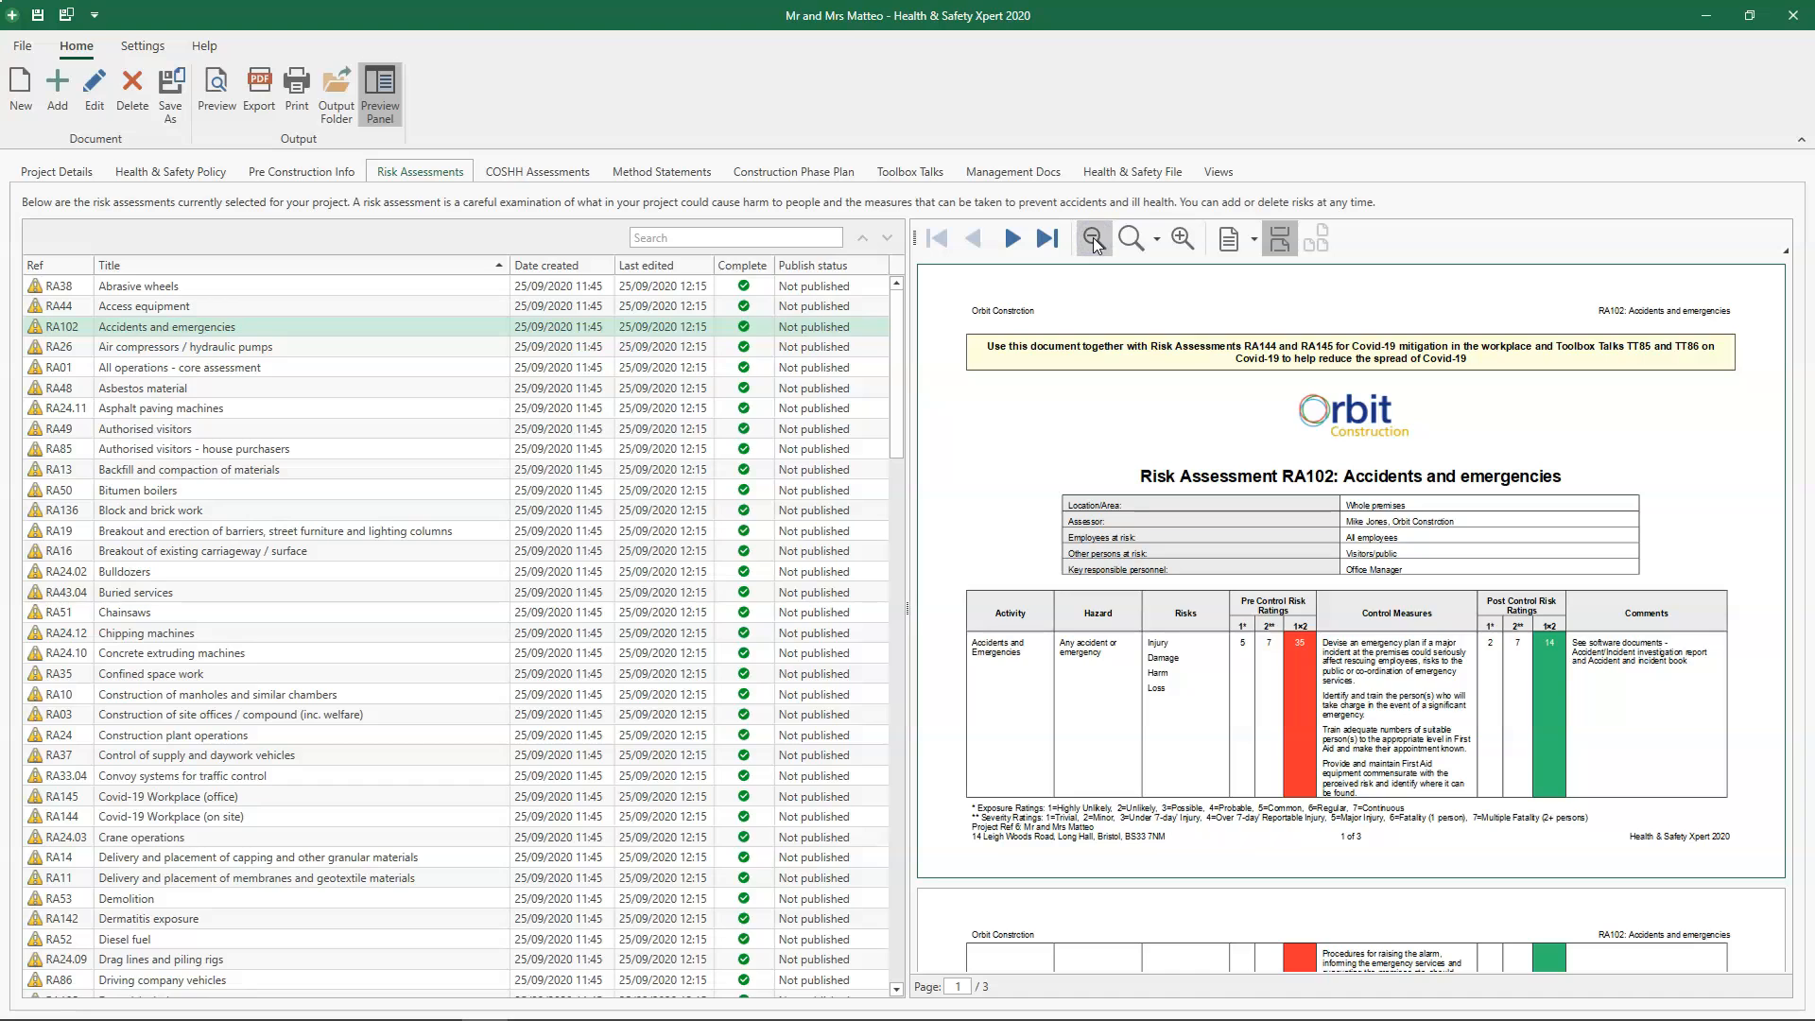
{"action": "left_click", "coordinate": [1155, 242]}
{"action": "left_click", "coordinate": [1158, 338]}
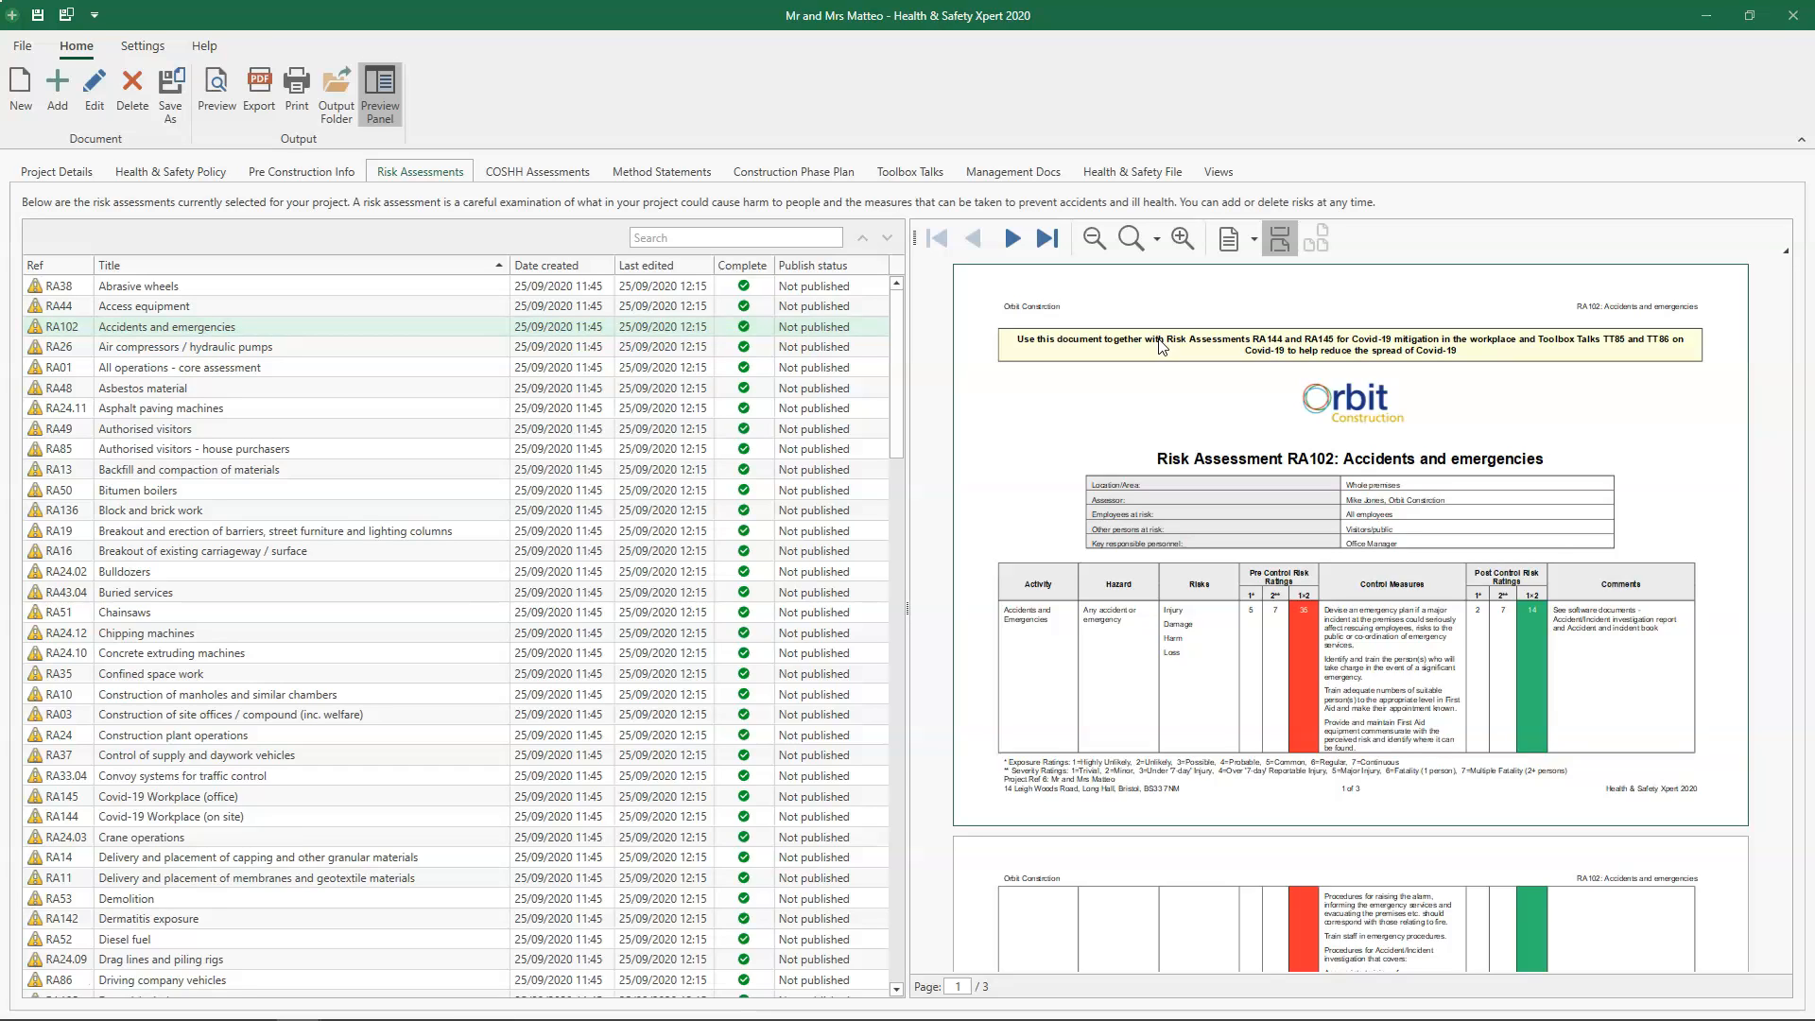
- Search the risk assessments for "block" and open Block and brick work for editing
{"action": "left_click", "coordinate": [765, 238]}
{"action": "type", "text": "block"}
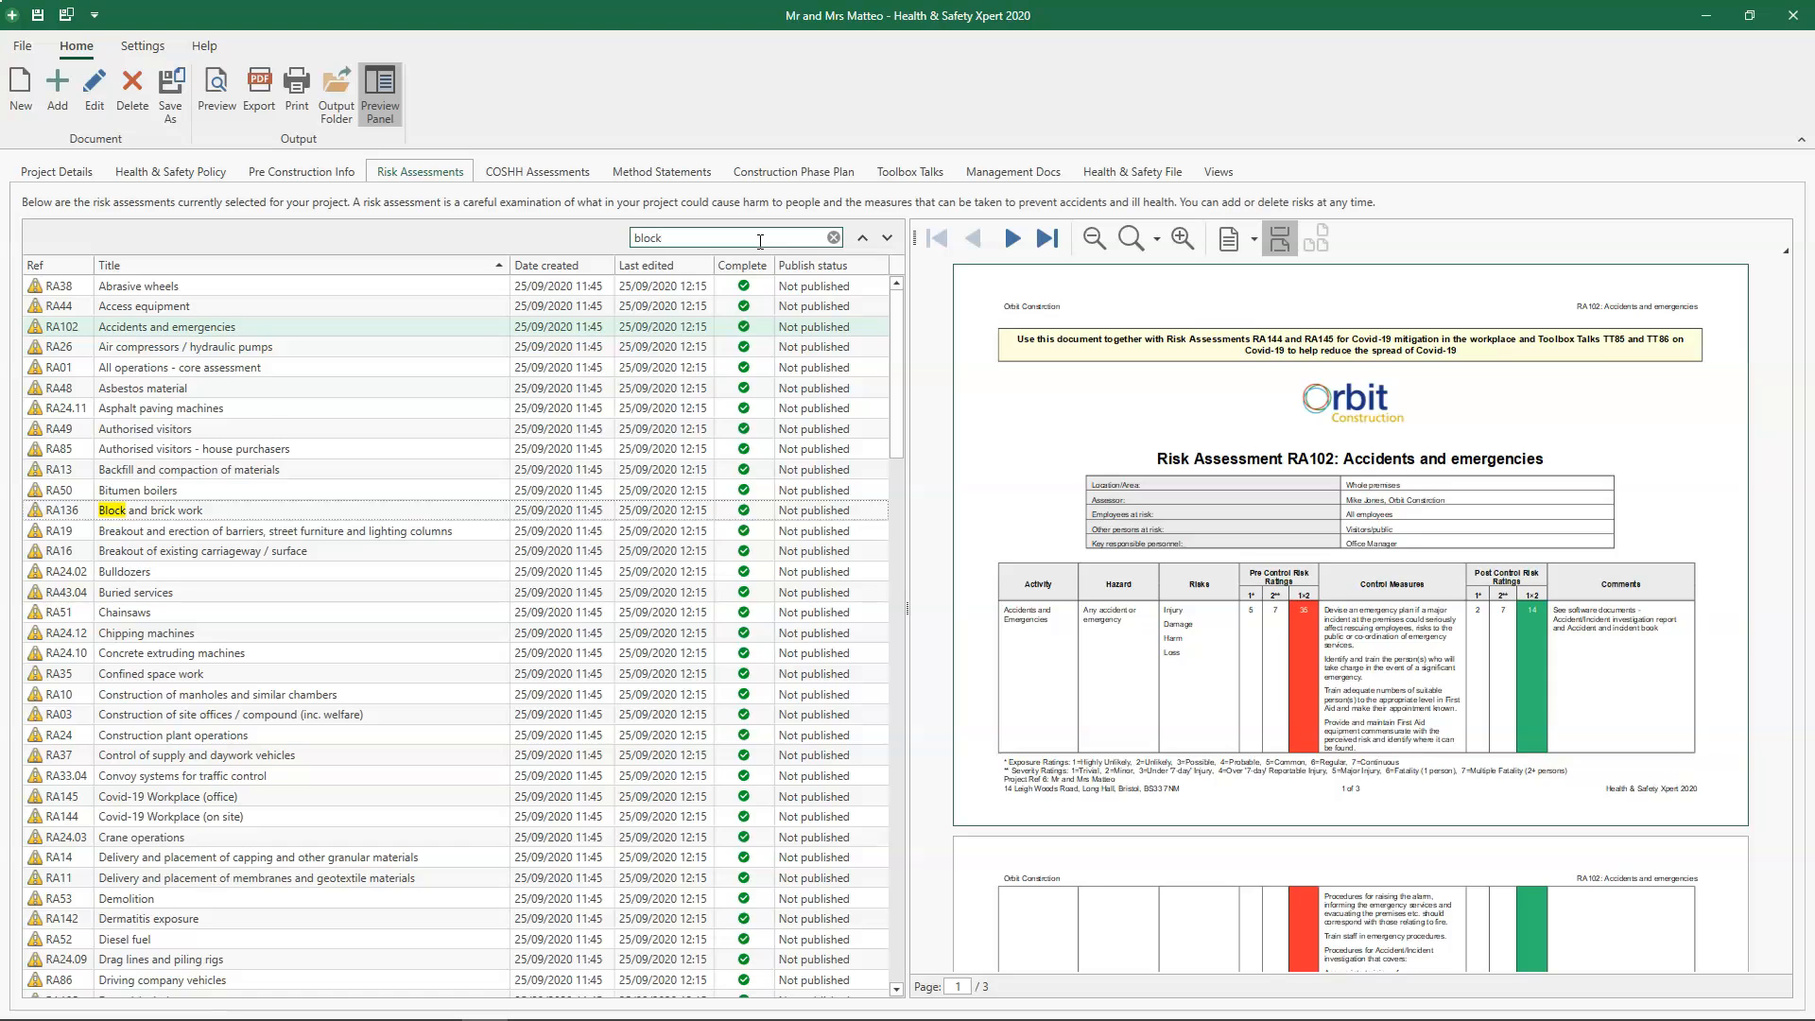
{"action": "left_click", "coordinate": [258, 512]}
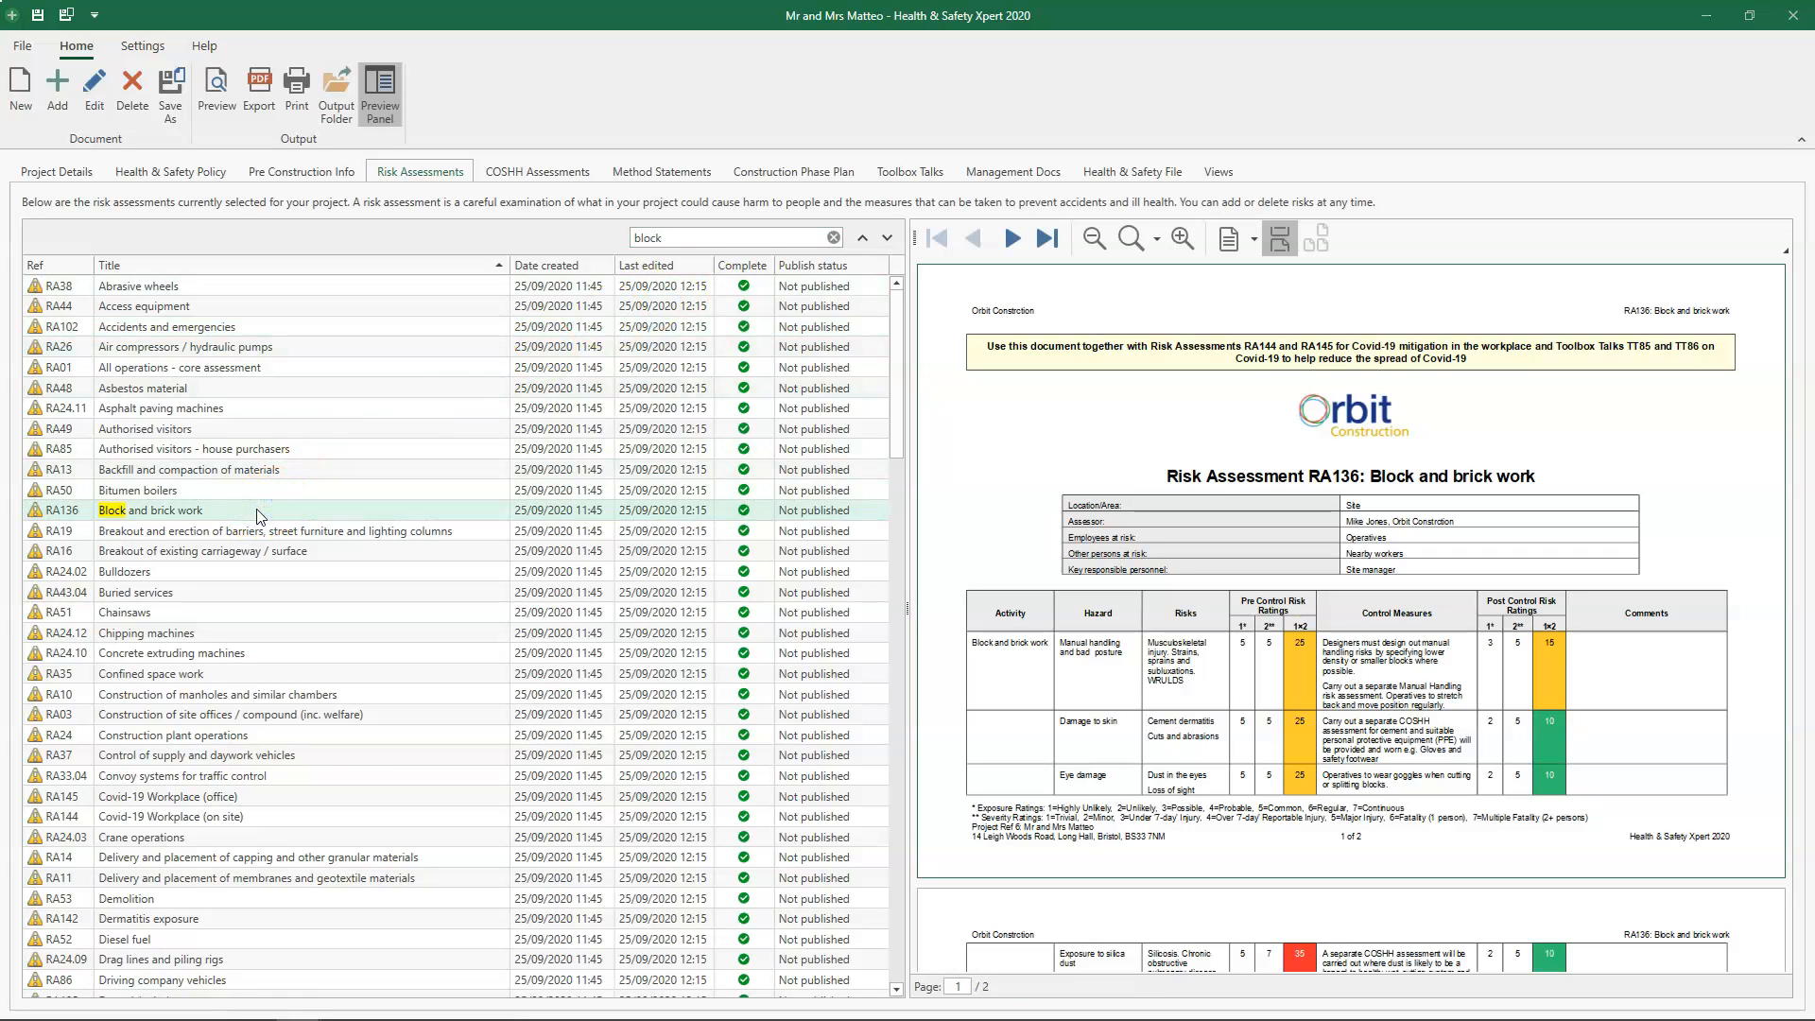
{"action": "left_click", "coordinate": [93, 95]}
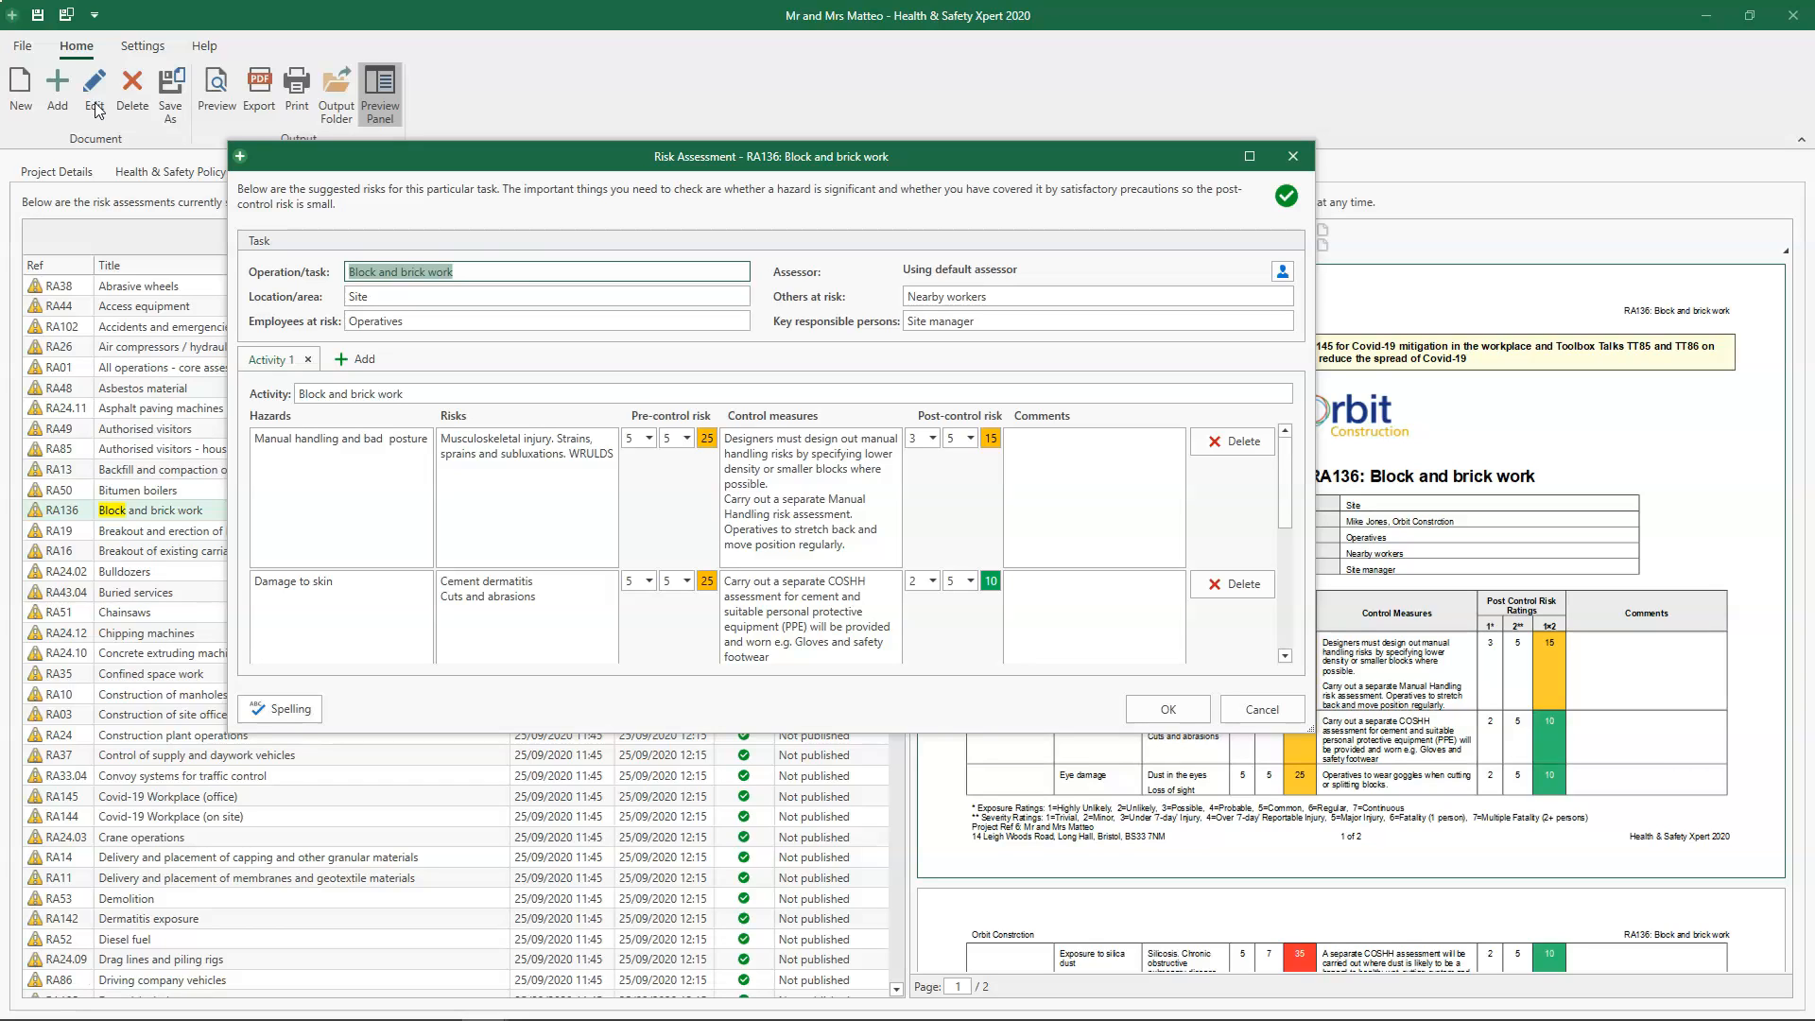
- Add the comment "Ensure apprentices read Manual Handling Risk Assesment" to the Manual handling and bad posture hazard
{"action": "left_click", "coordinate": [506, 276]}
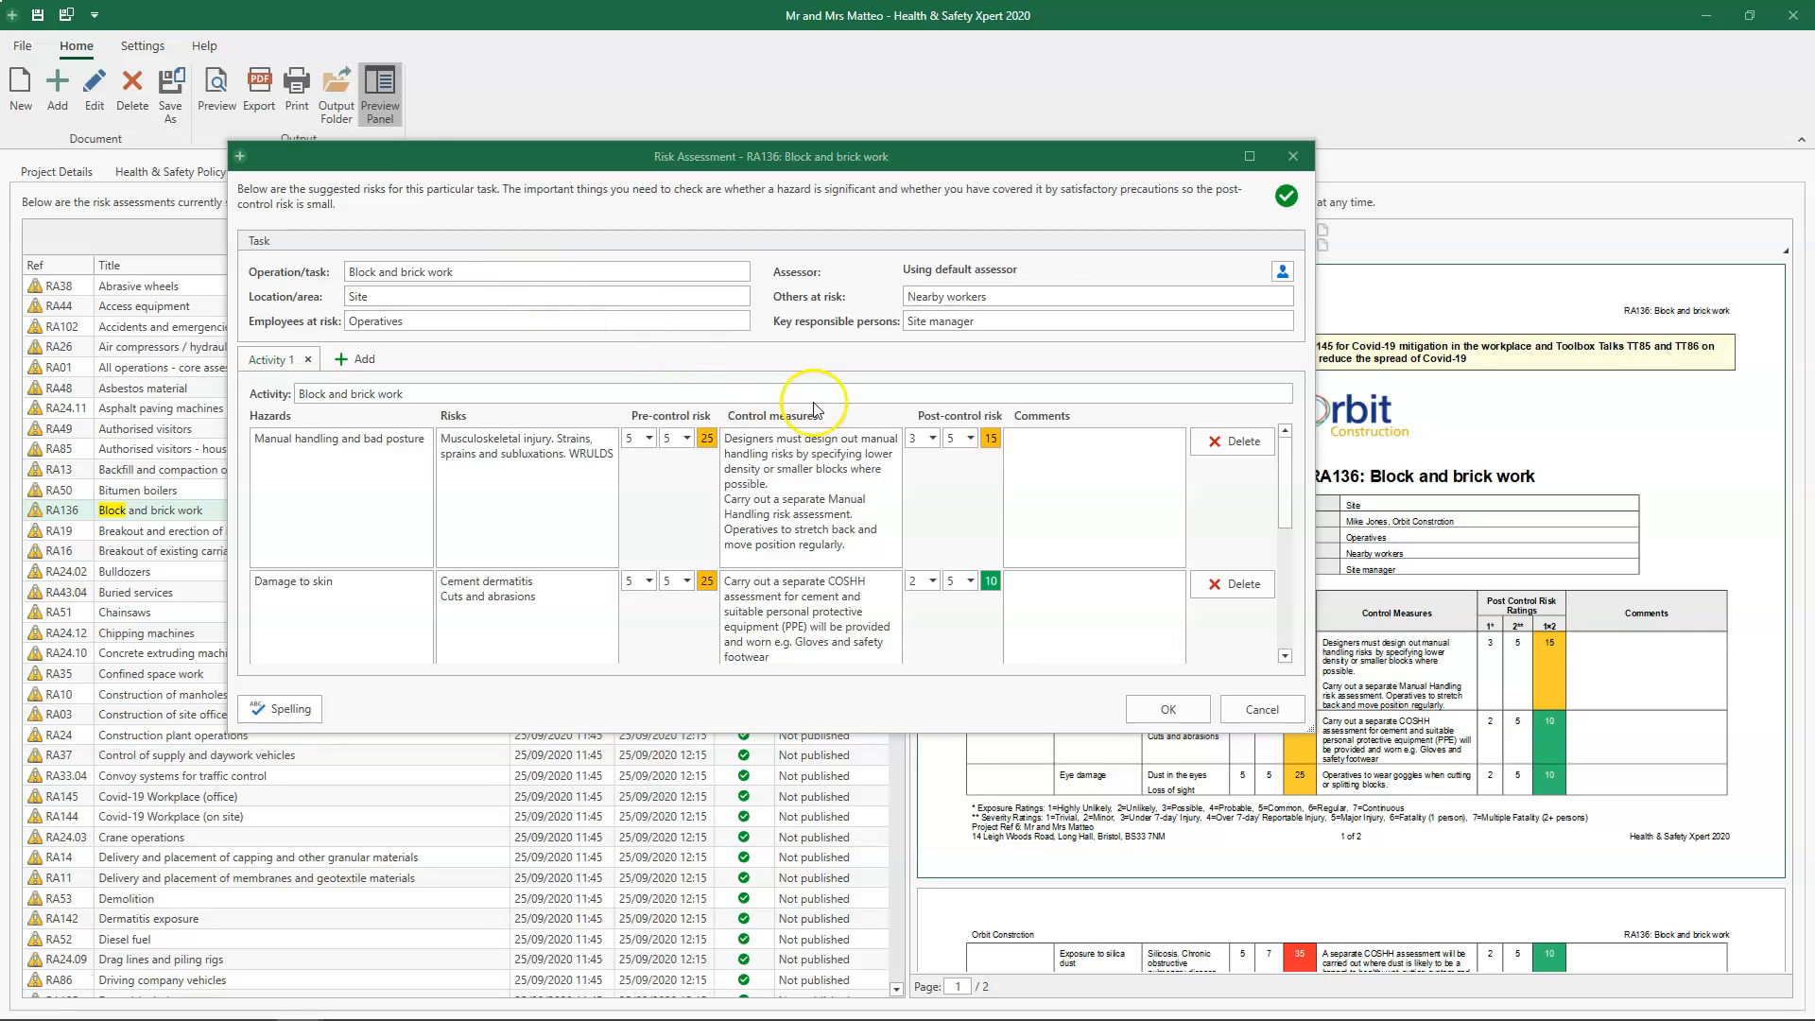
{"action": "left_click", "coordinate": [1051, 458]}
{"action": "type", "text": "Ensure"}
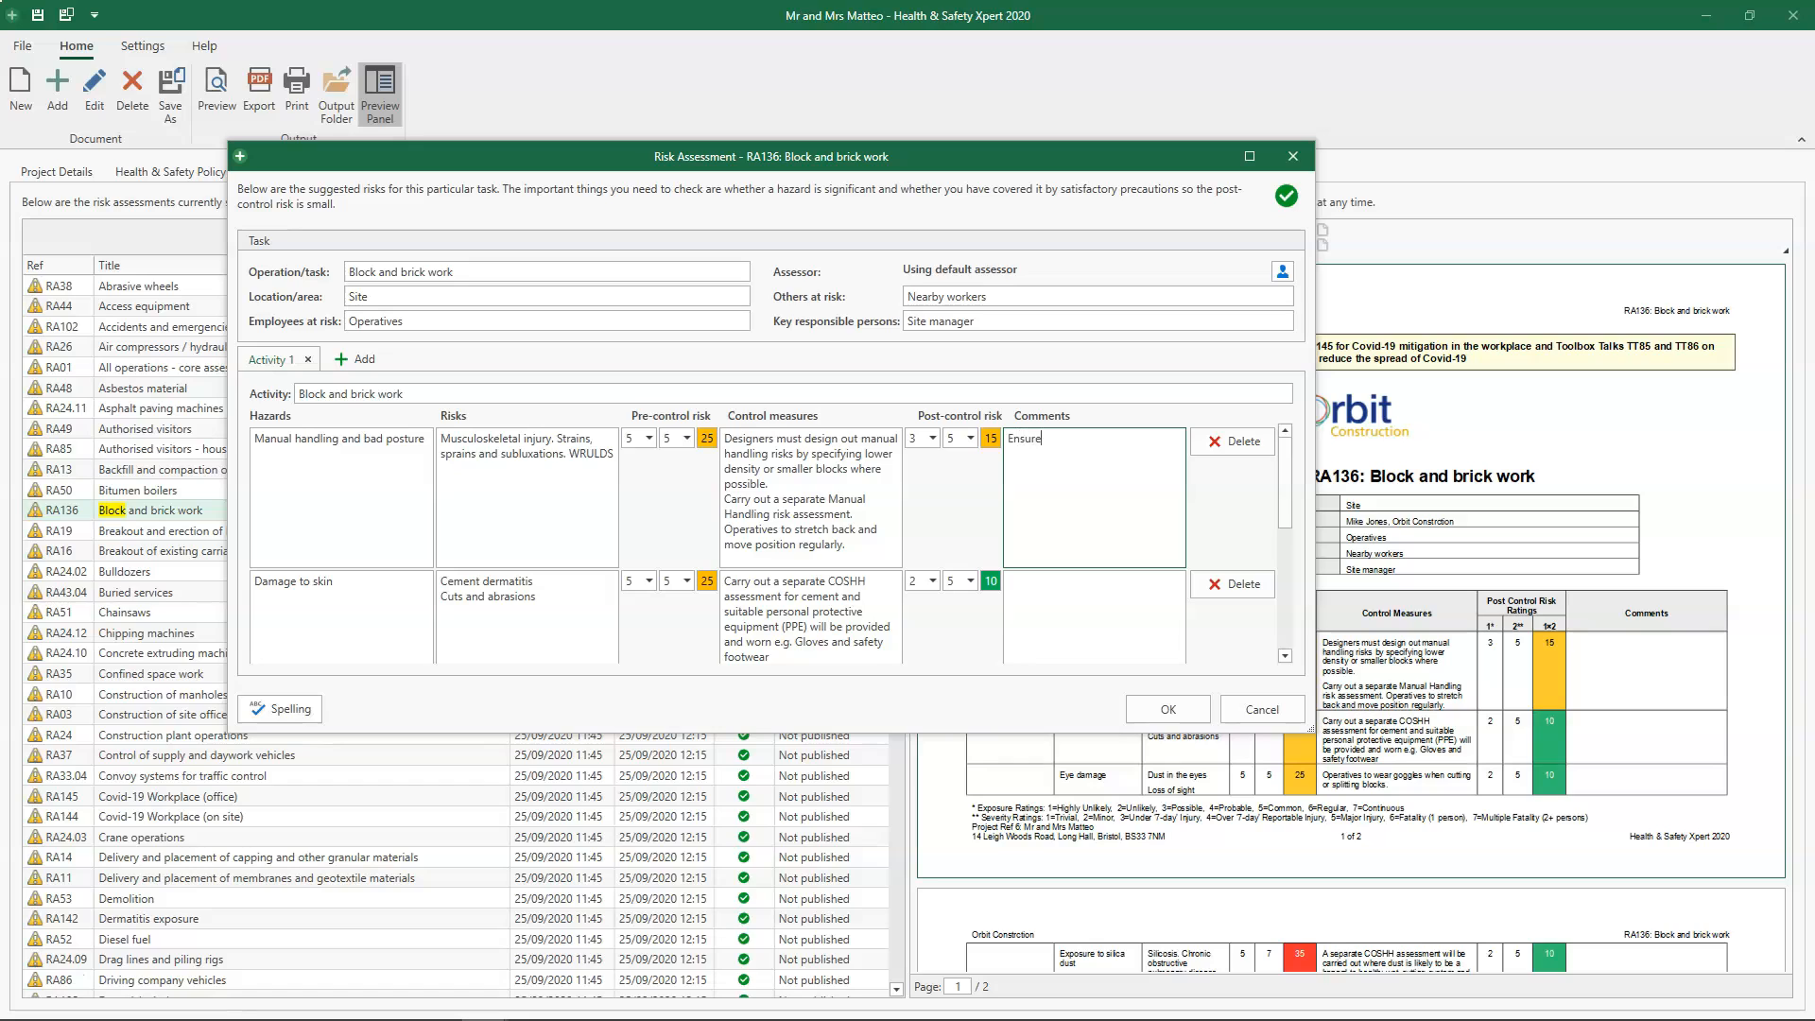
{"action": "type", "text": " apprentices read Manual Handling Risk Assesment"}
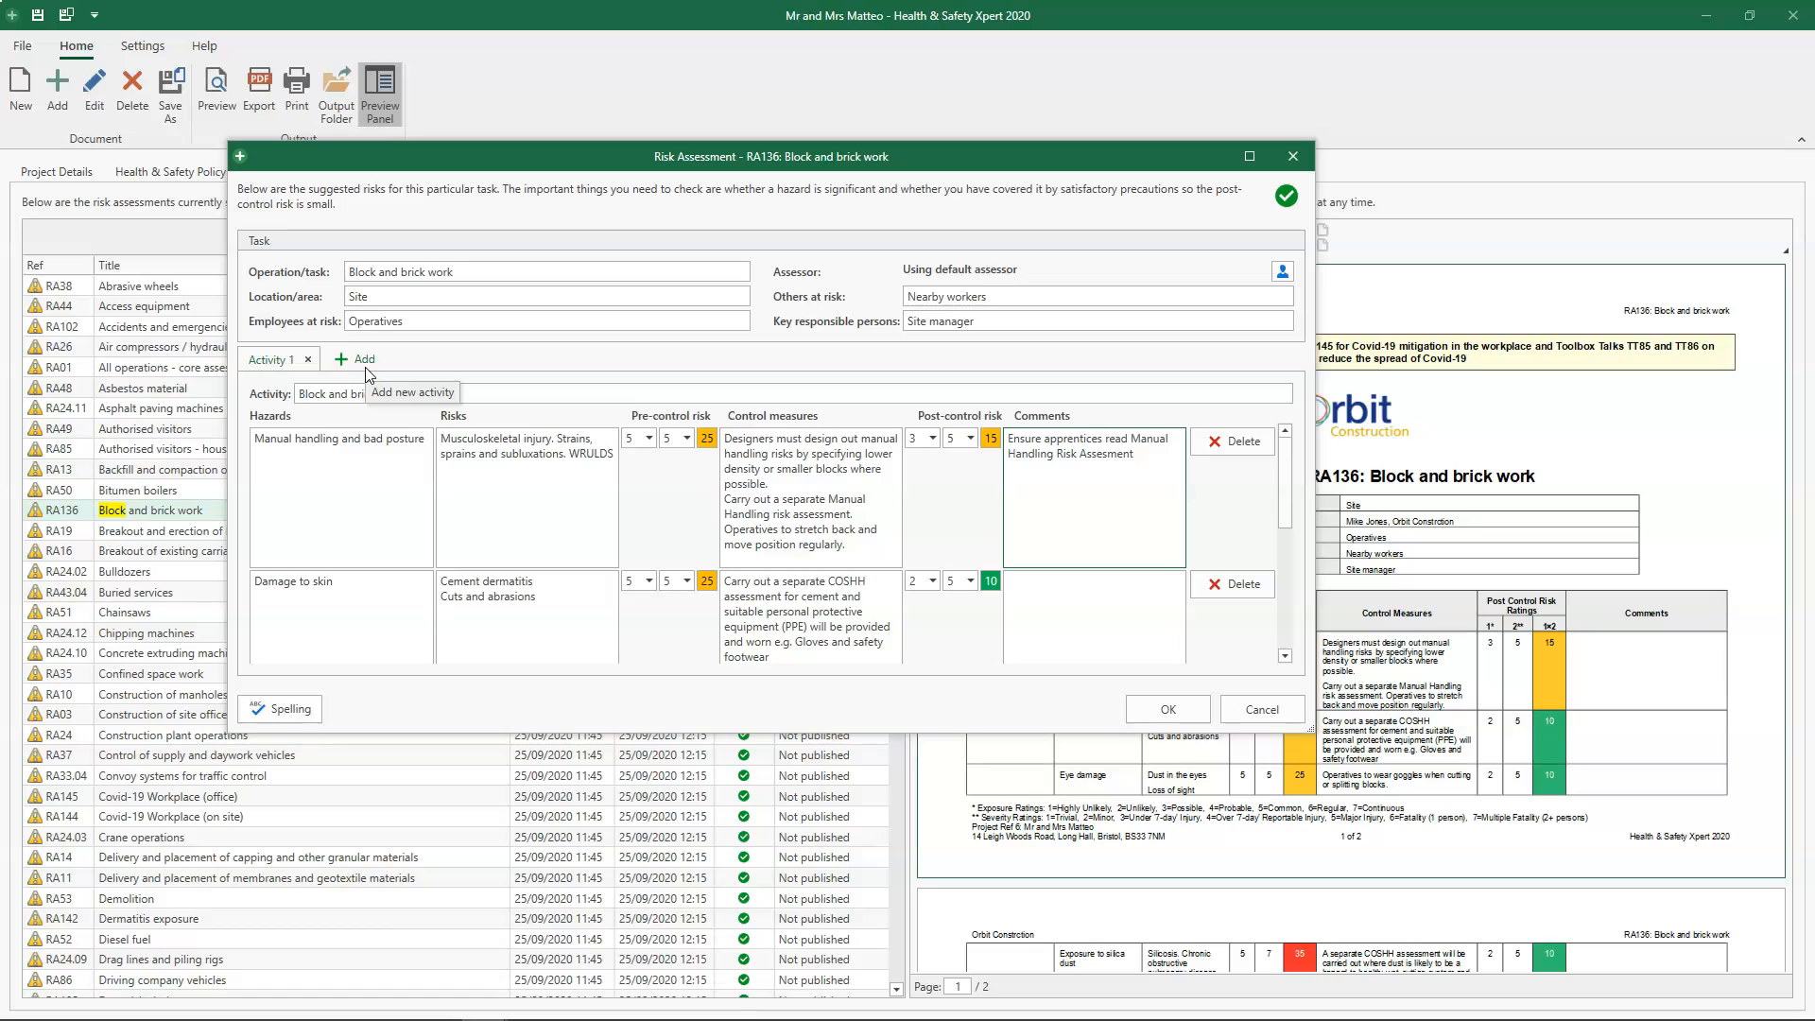
- Add a new hazard below Falls from height and describe it as "Falling objects hitting head or body"
{"action": "left_click", "coordinate": [358, 609]}
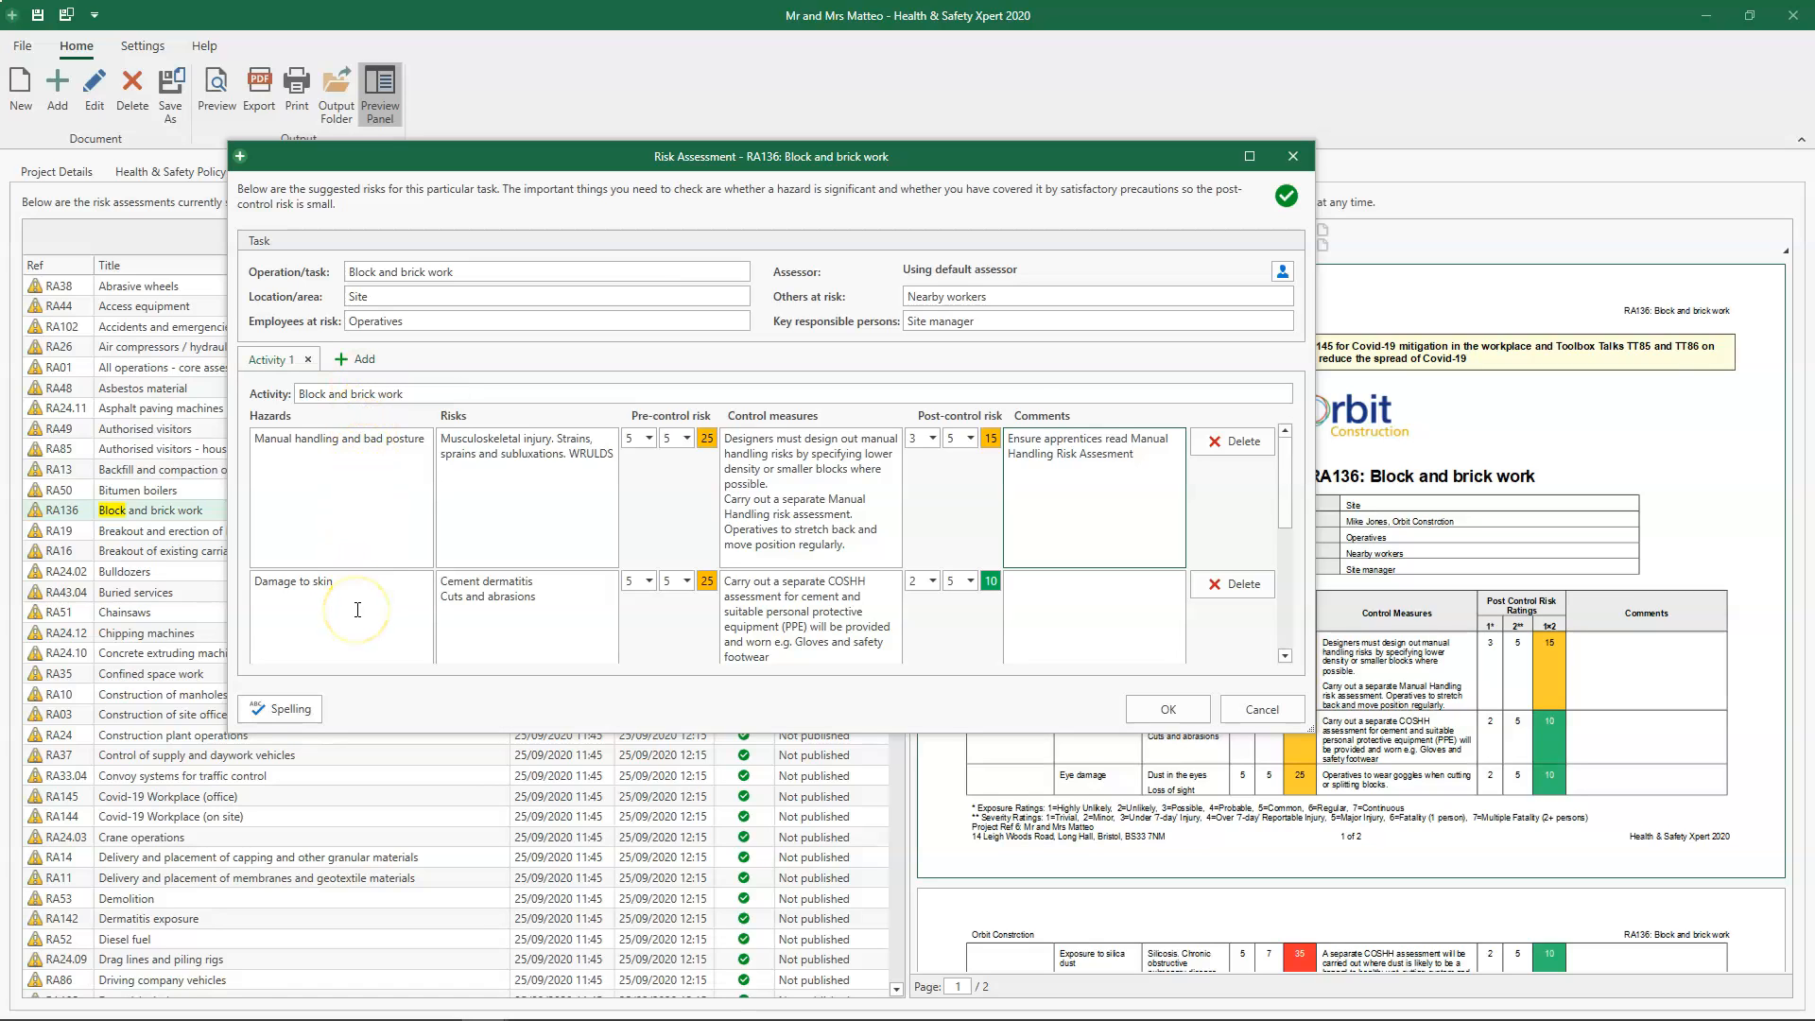
{"action": "scroll", "coordinate": [358, 610], "scroll_direction": "down", "scroll_amount": 5}
{"action": "left_click", "coordinate": [371, 621]}
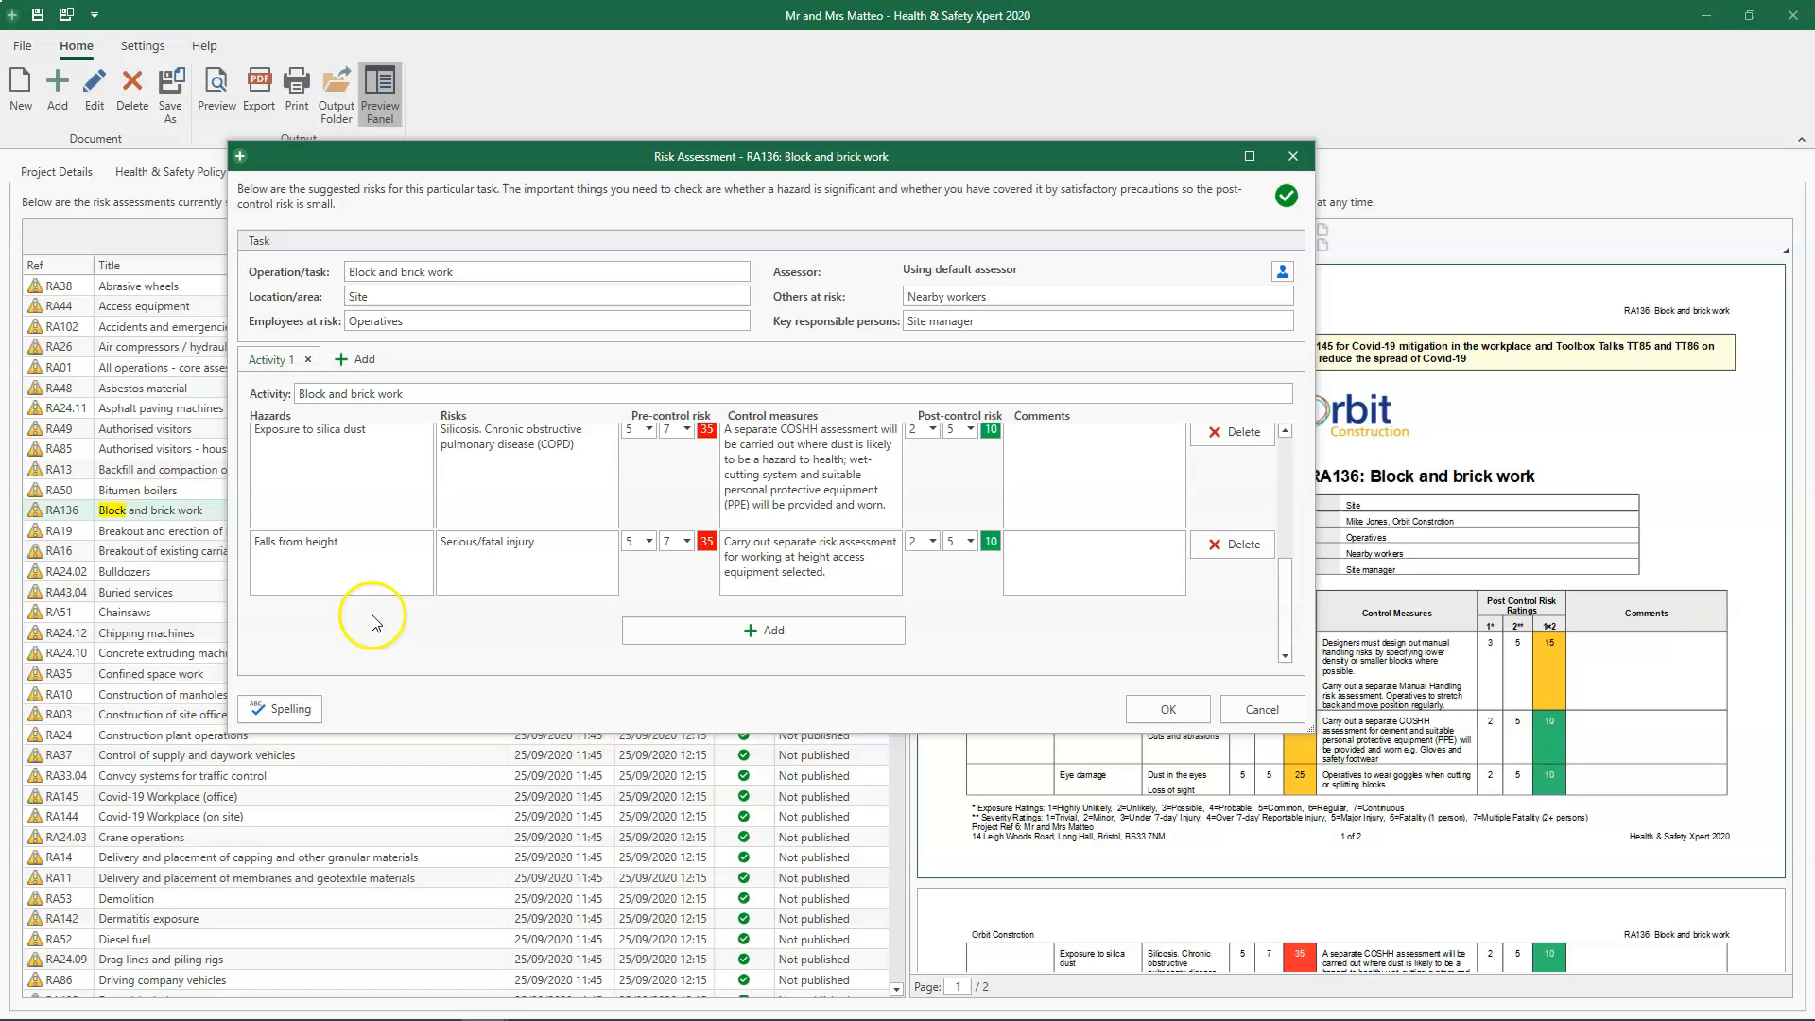
{"action": "left_click", "coordinate": [820, 639]}
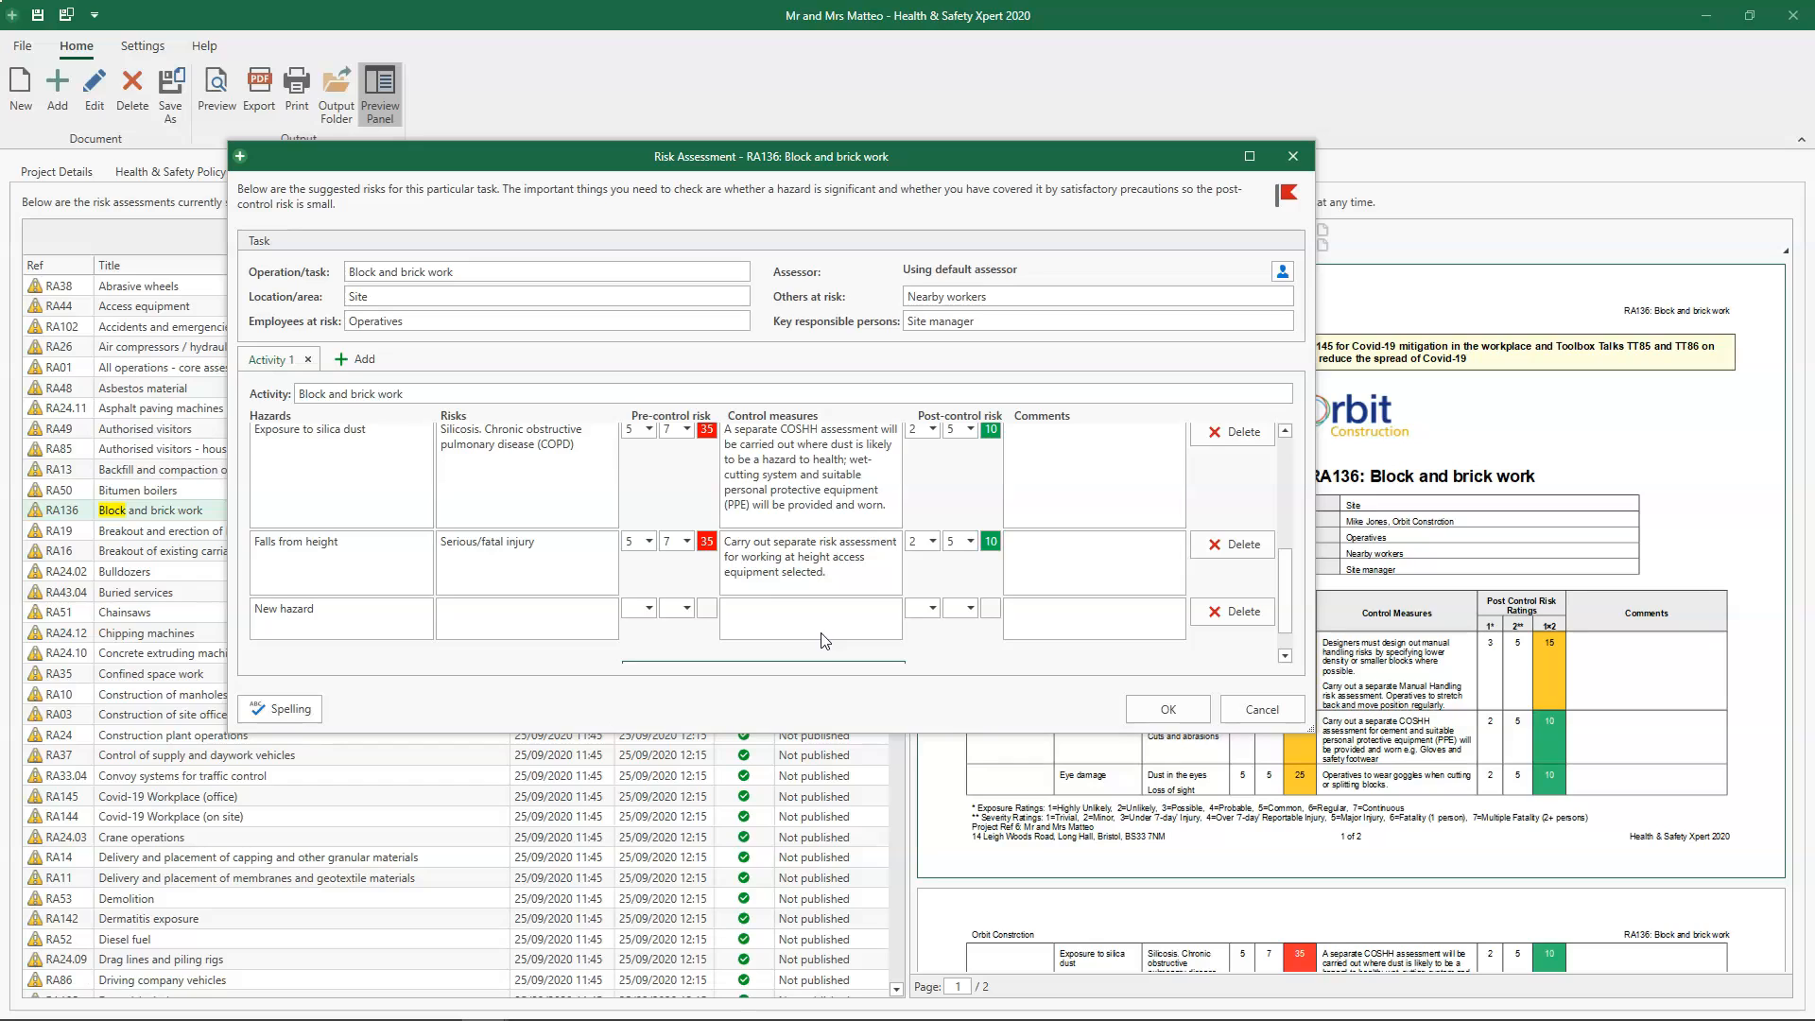
{"action": "left_click", "coordinate": [361, 612]}
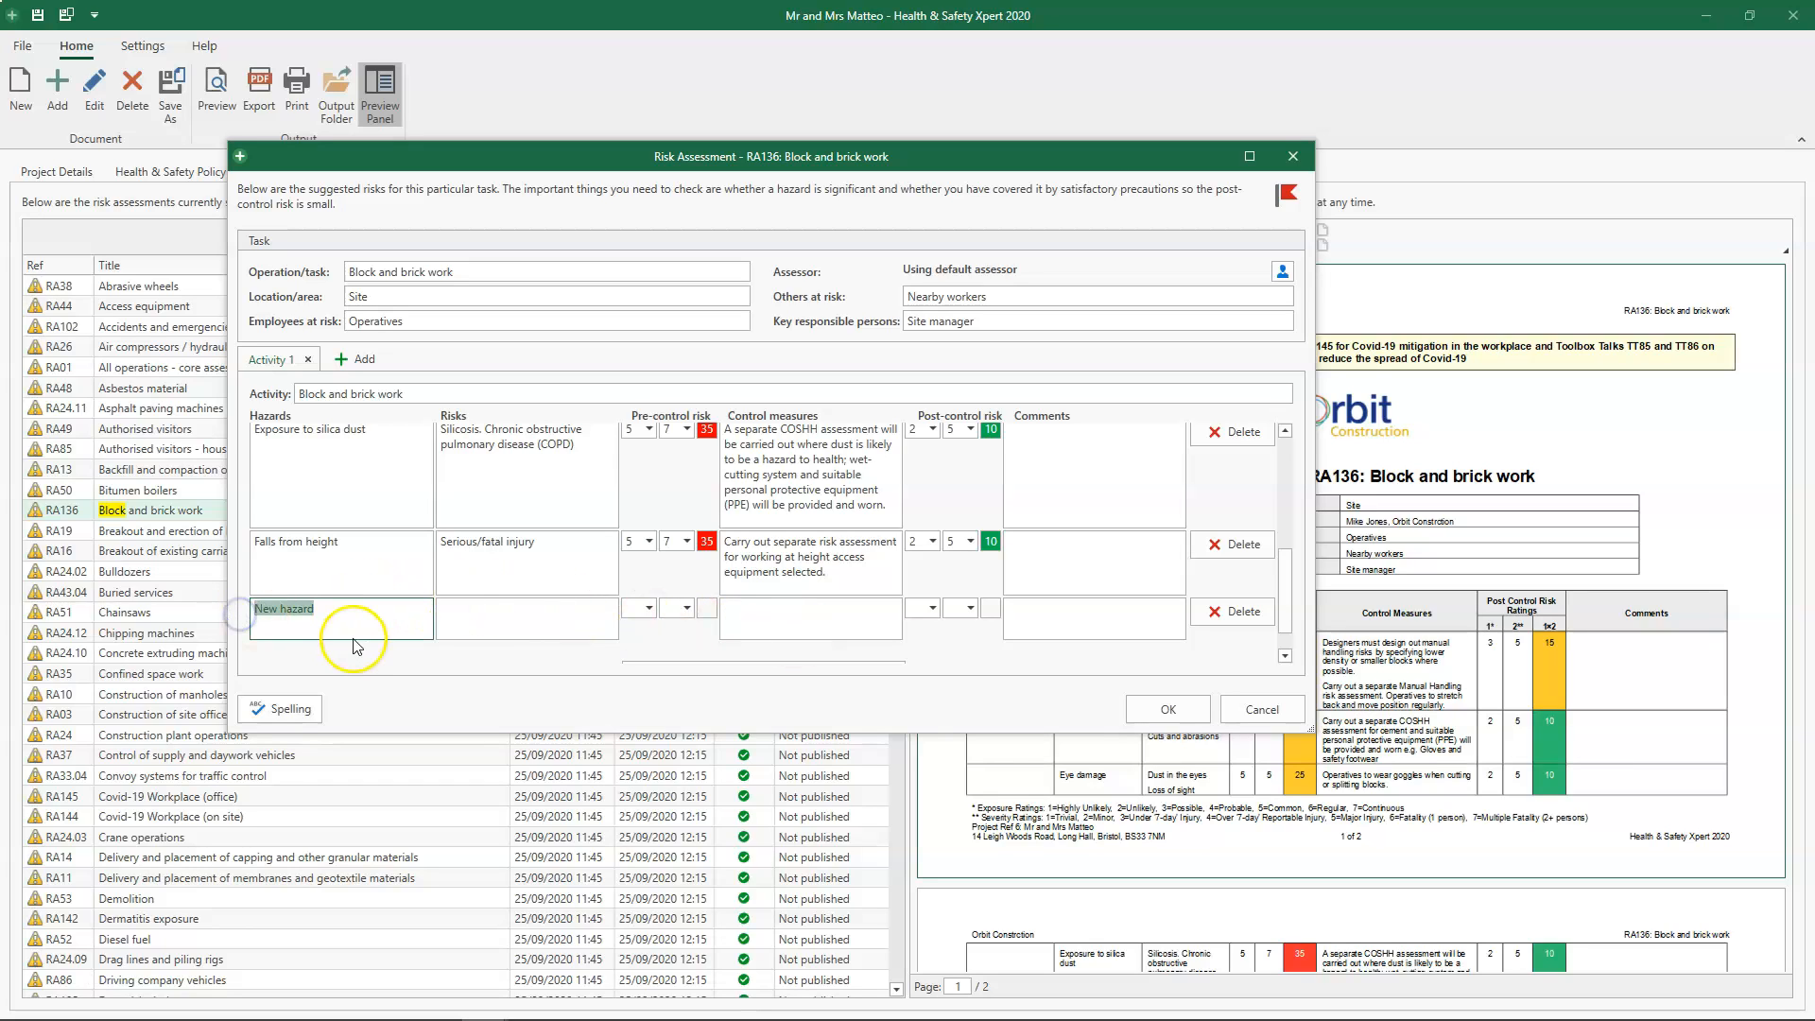
{"action": "key", "text": "BackSpace"}
{"action": "type", "text": "Falling ob"}
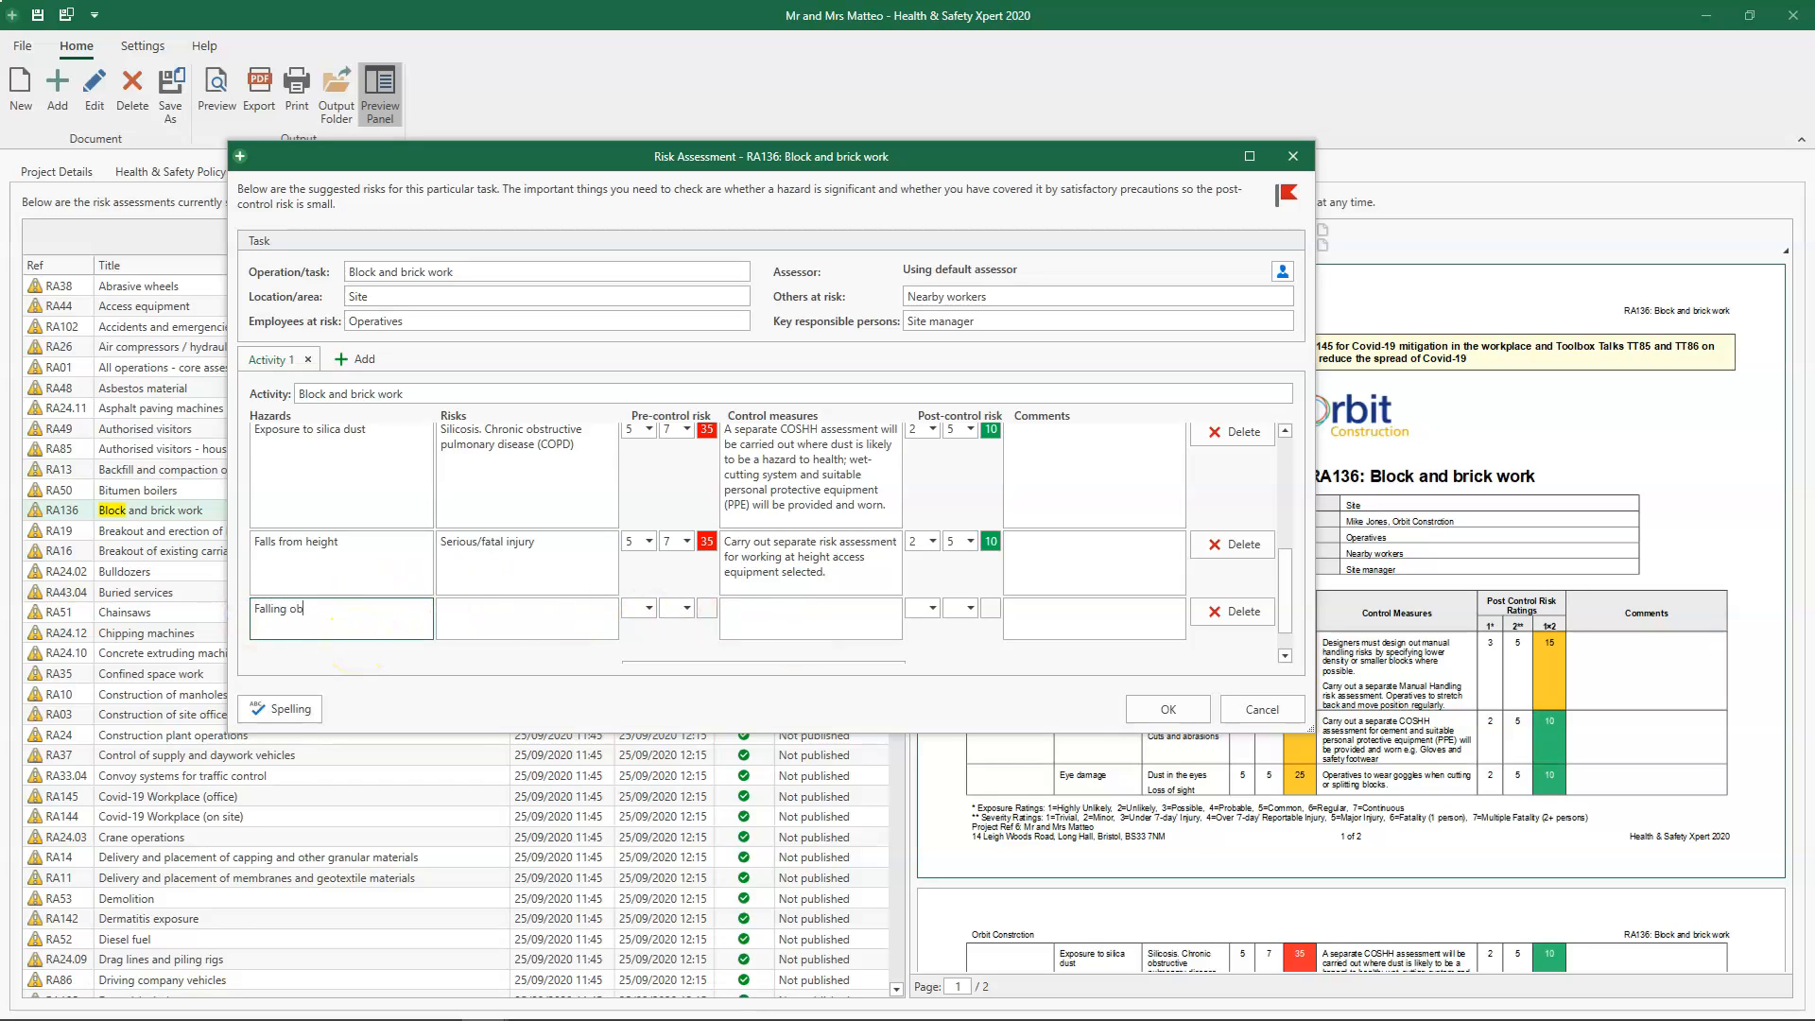
{"action": "type", "text": "jects hitting head or body"}
- Enter "Serious injuries to workers and members of the public" as the risk for the falling objects hazard
{"action": "left_click", "coordinate": [480, 624]}
{"action": "type", "text": "Serious"}
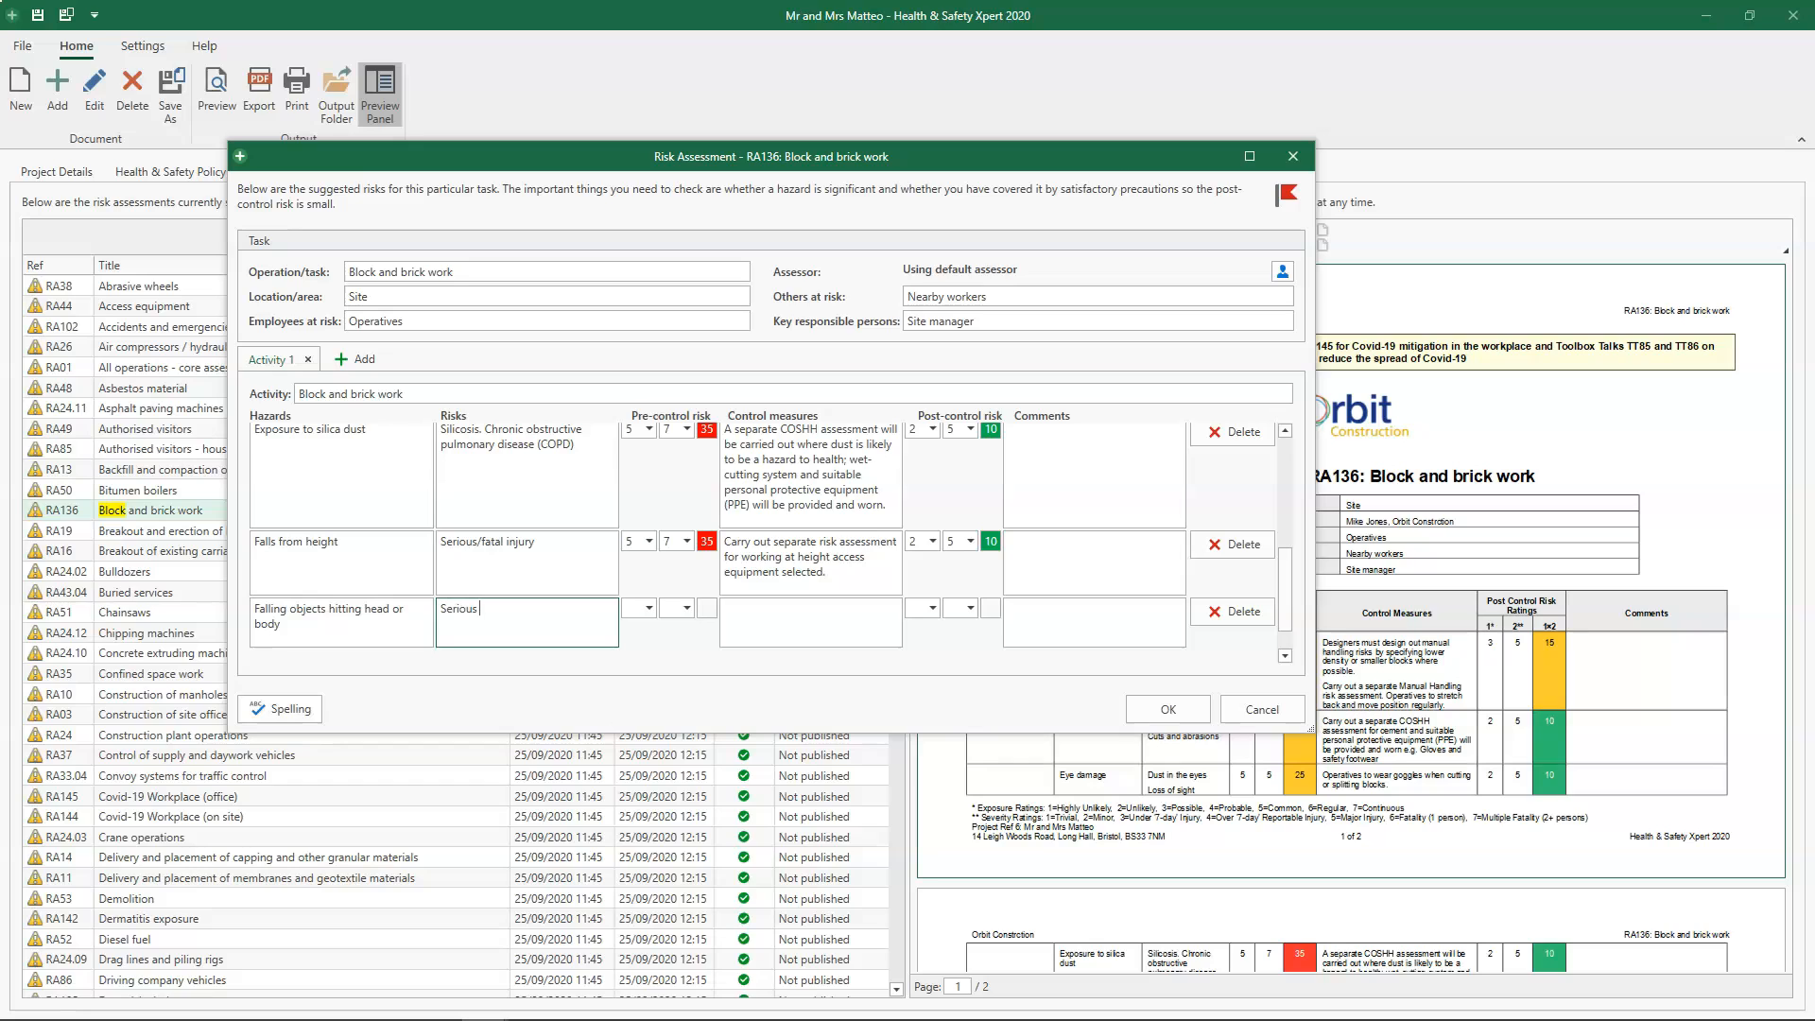
{"action": "type", "text": " injuries to workers and members of the public"}
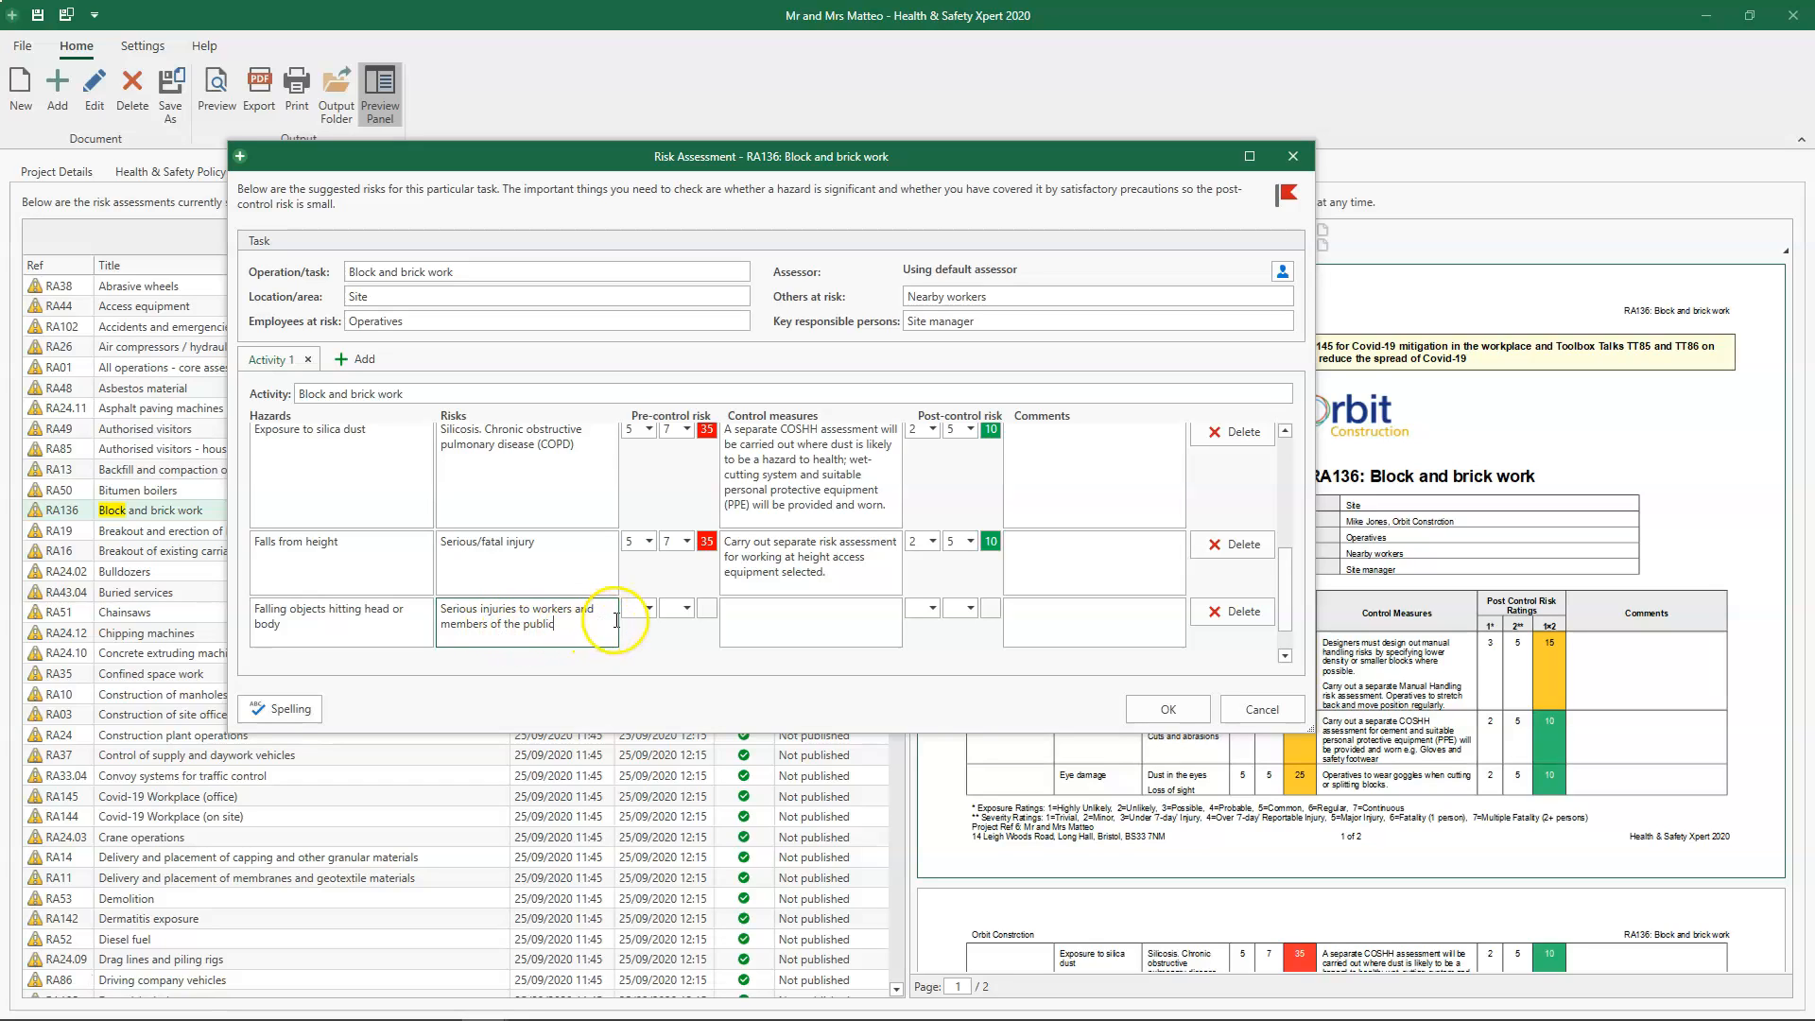
- Set the falling objects hazard's pre-control risk ratings to 3 (Possible) and 6 (Fatality, 1 person)
{"action": "left_click", "coordinate": [648, 608]}
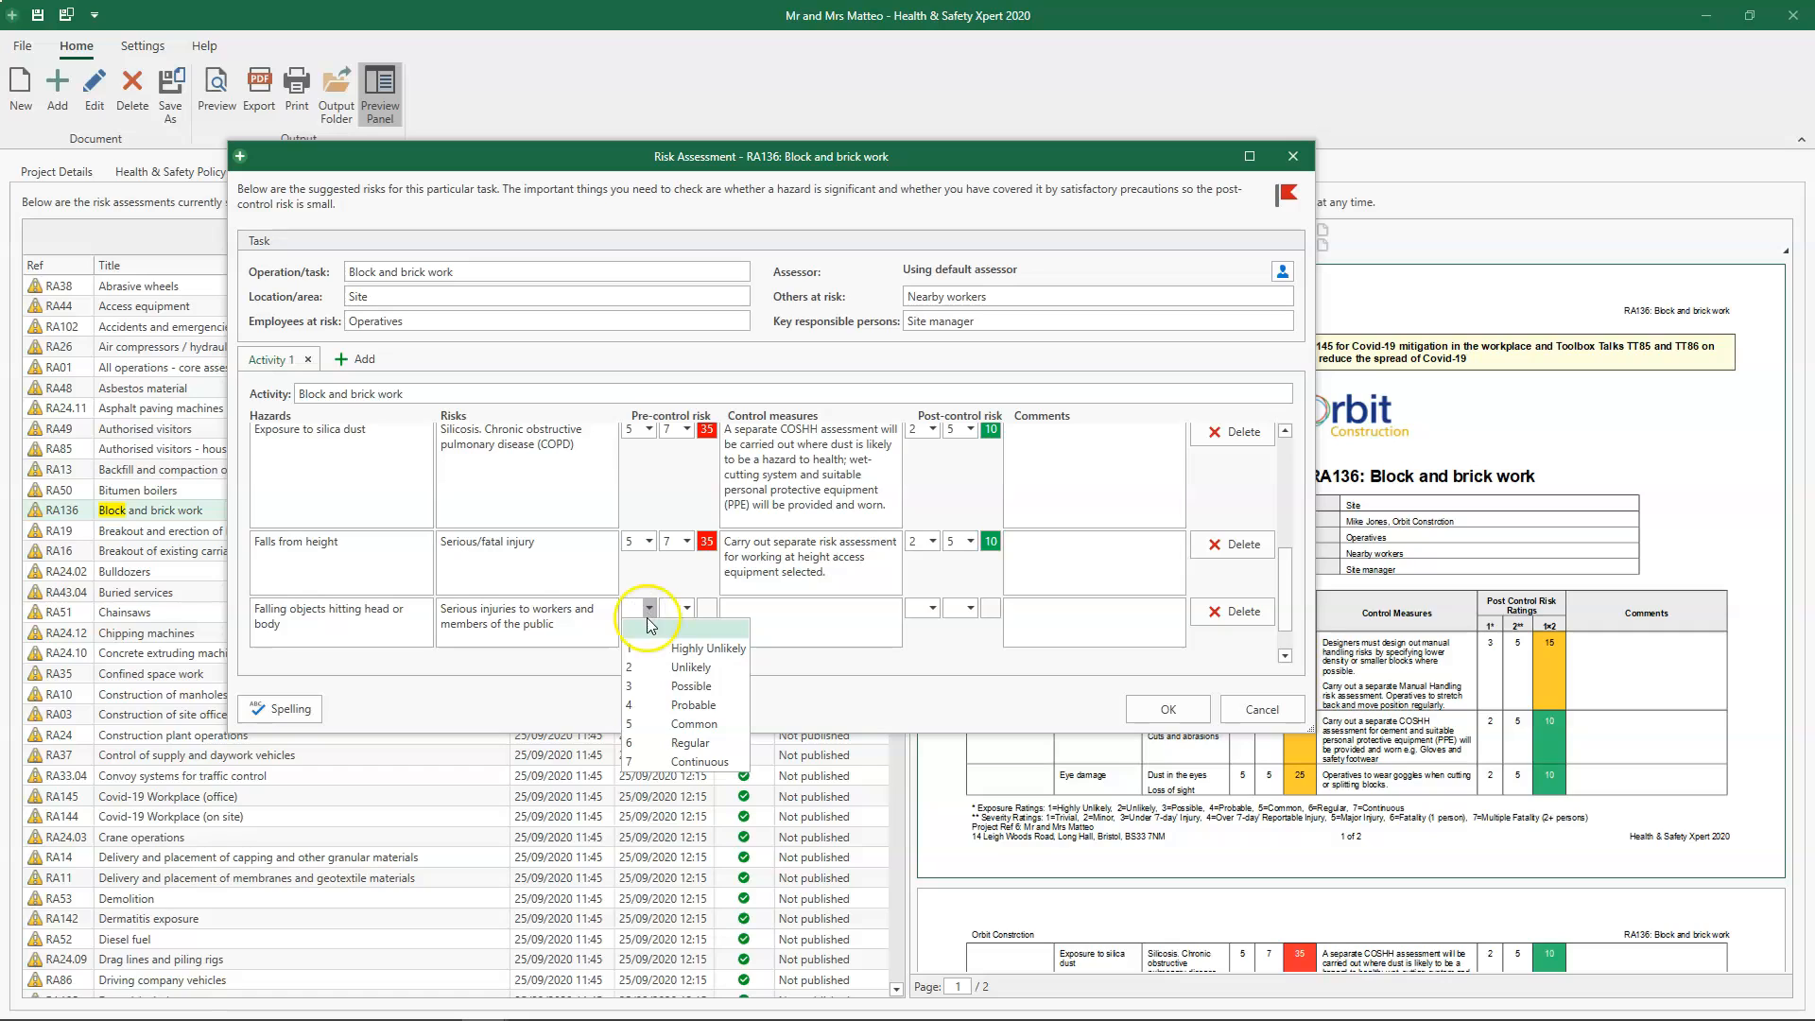
{"action": "left_click", "coordinate": [649, 686]}
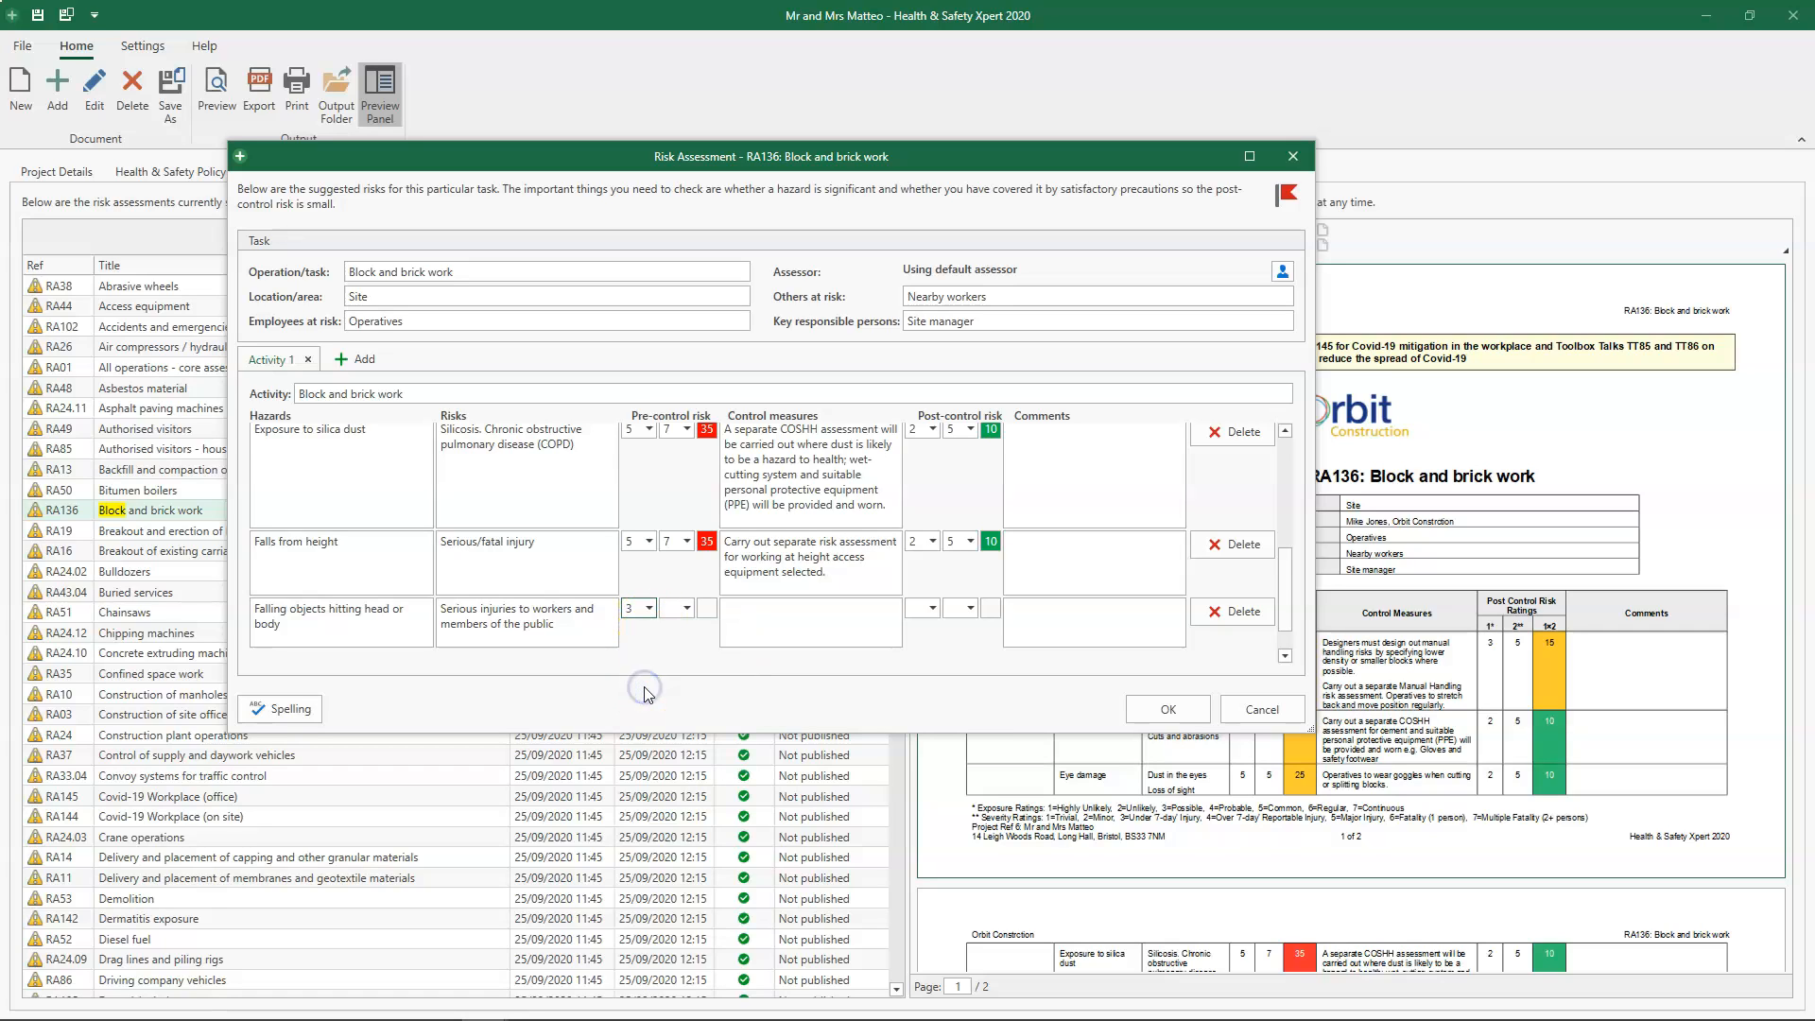
{"action": "left_click", "coordinate": [687, 610]}
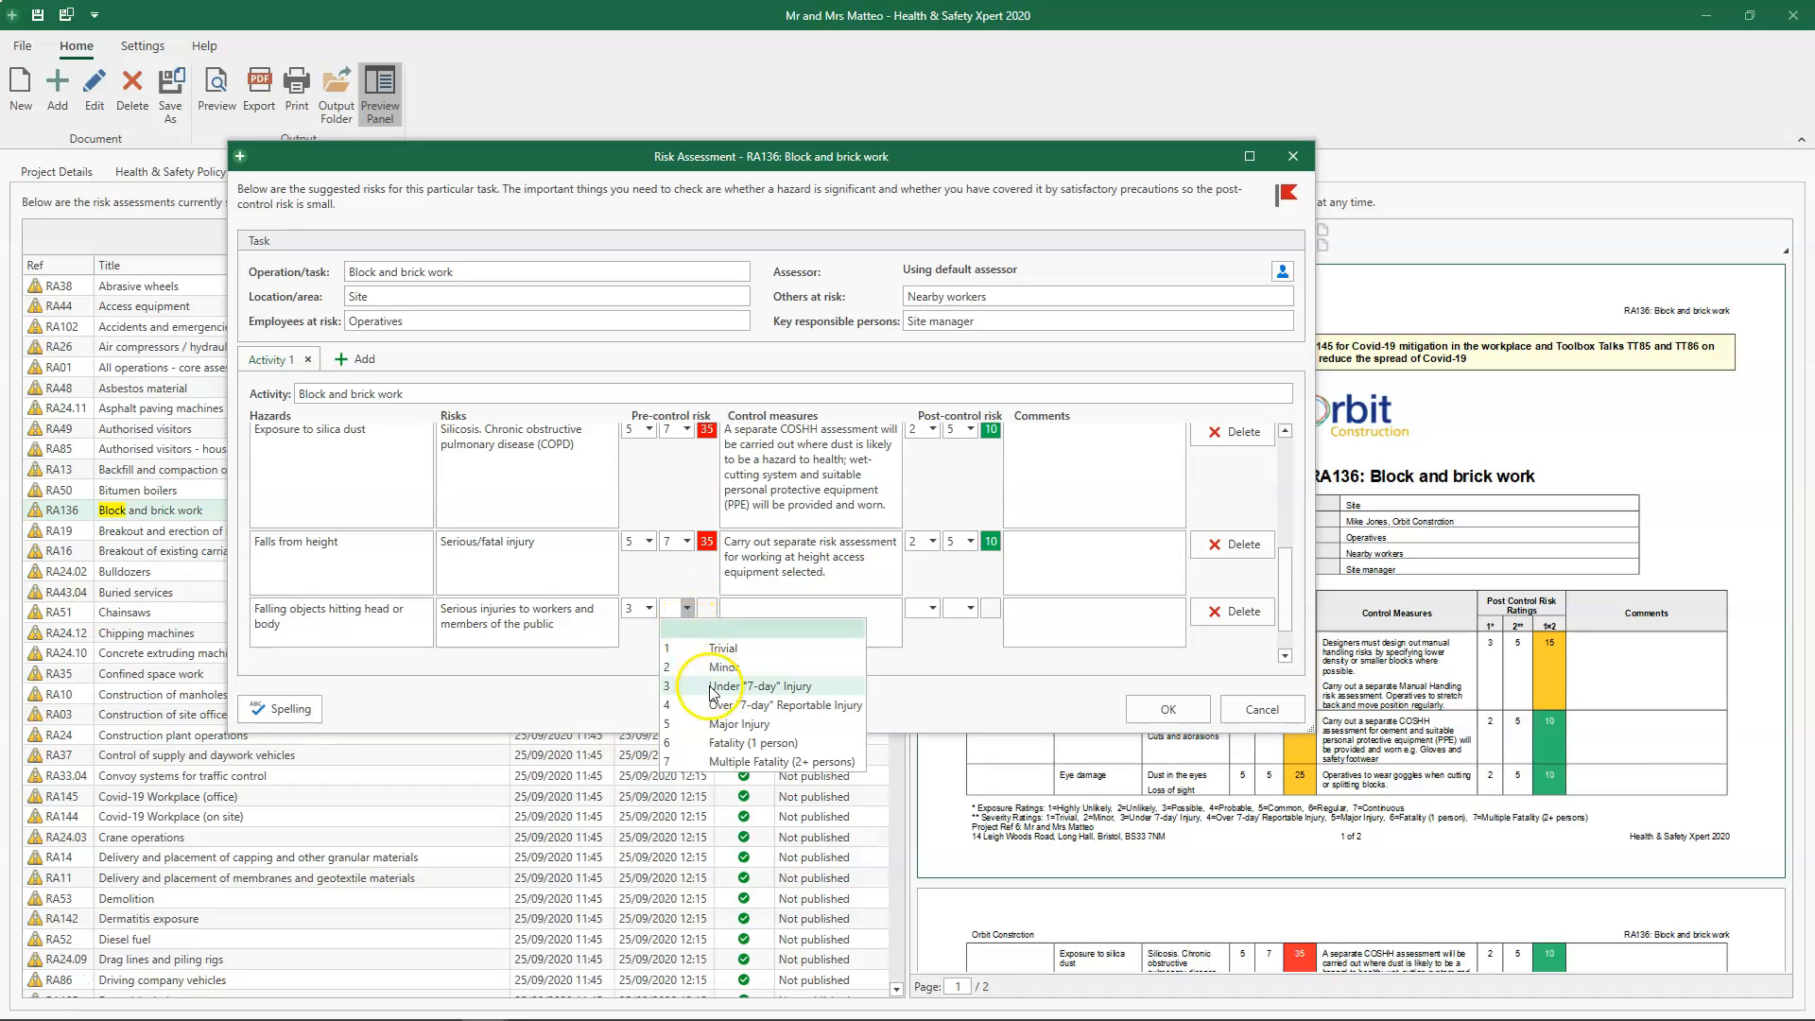
{"action": "left_click", "coordinate": [734, 742]}
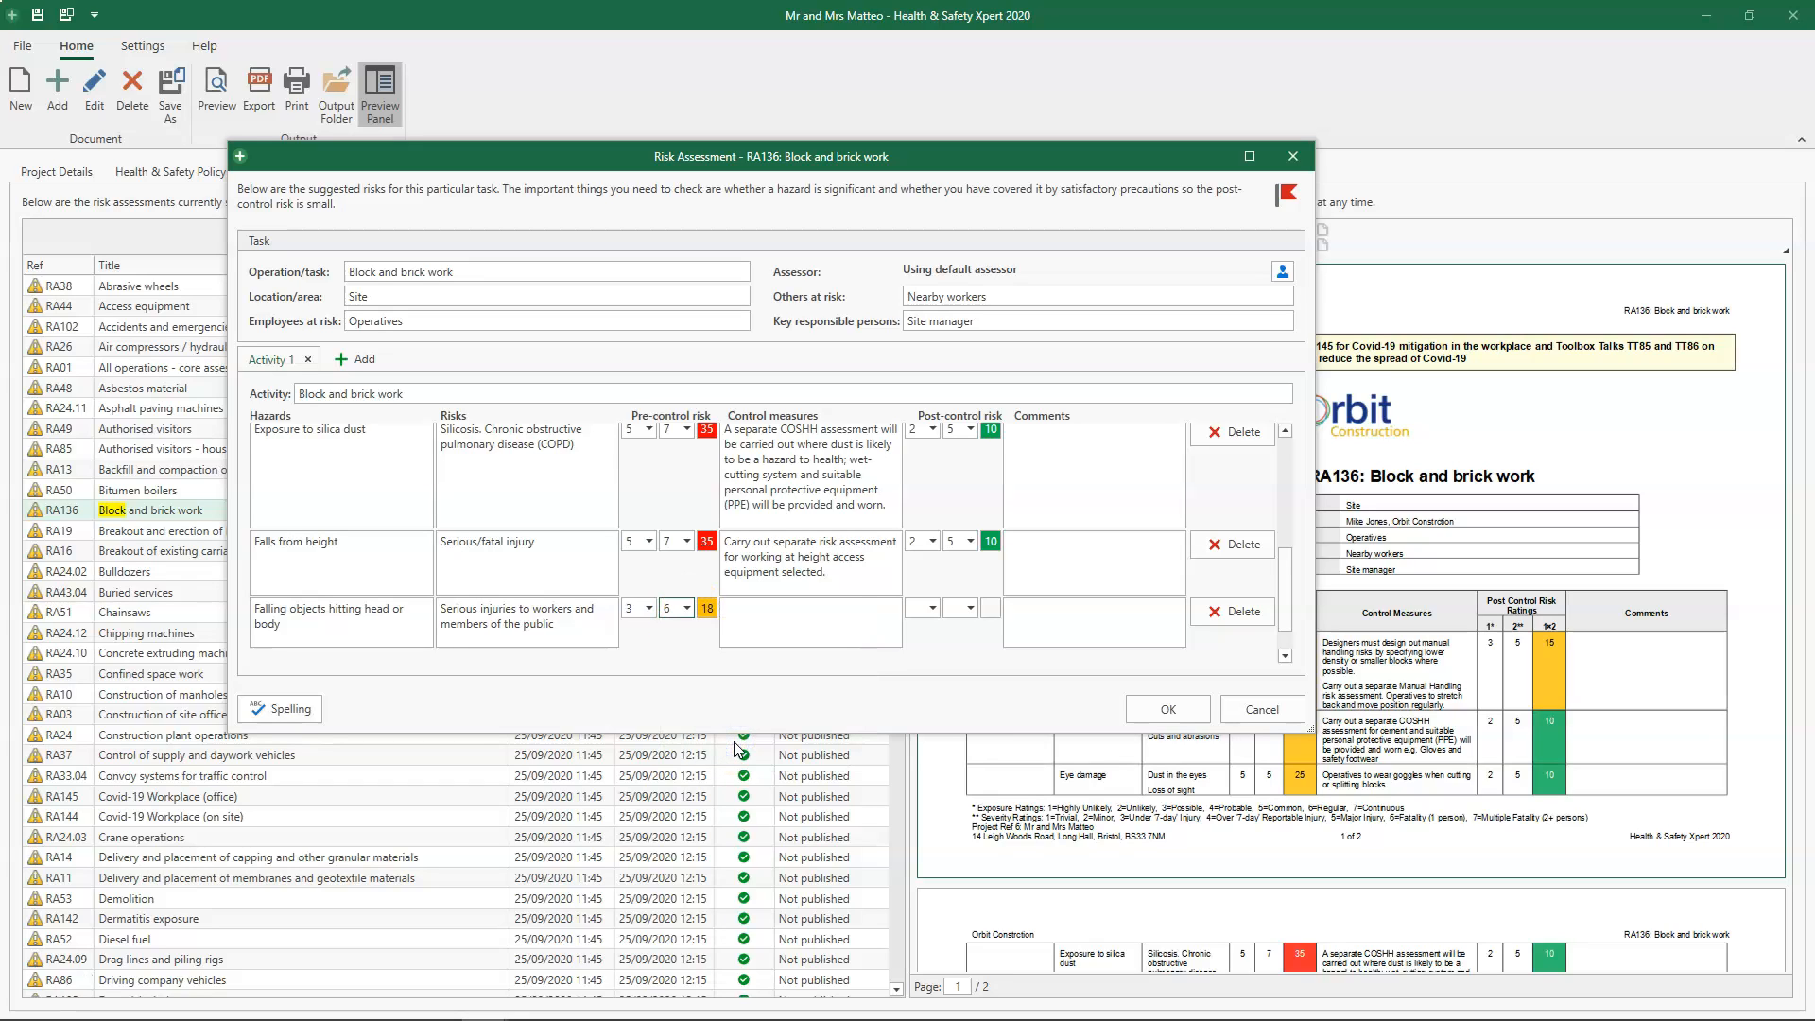
- Enter the control measures "Brick guards kept in position of scaffold lifts", "Waste materials to be removed from scaffolding" and "Helmets and safety footwear to be worn"
{"action": "left_click", "coordinate": [768, 623]}
{"action": "type", "text": "Brick guard"}
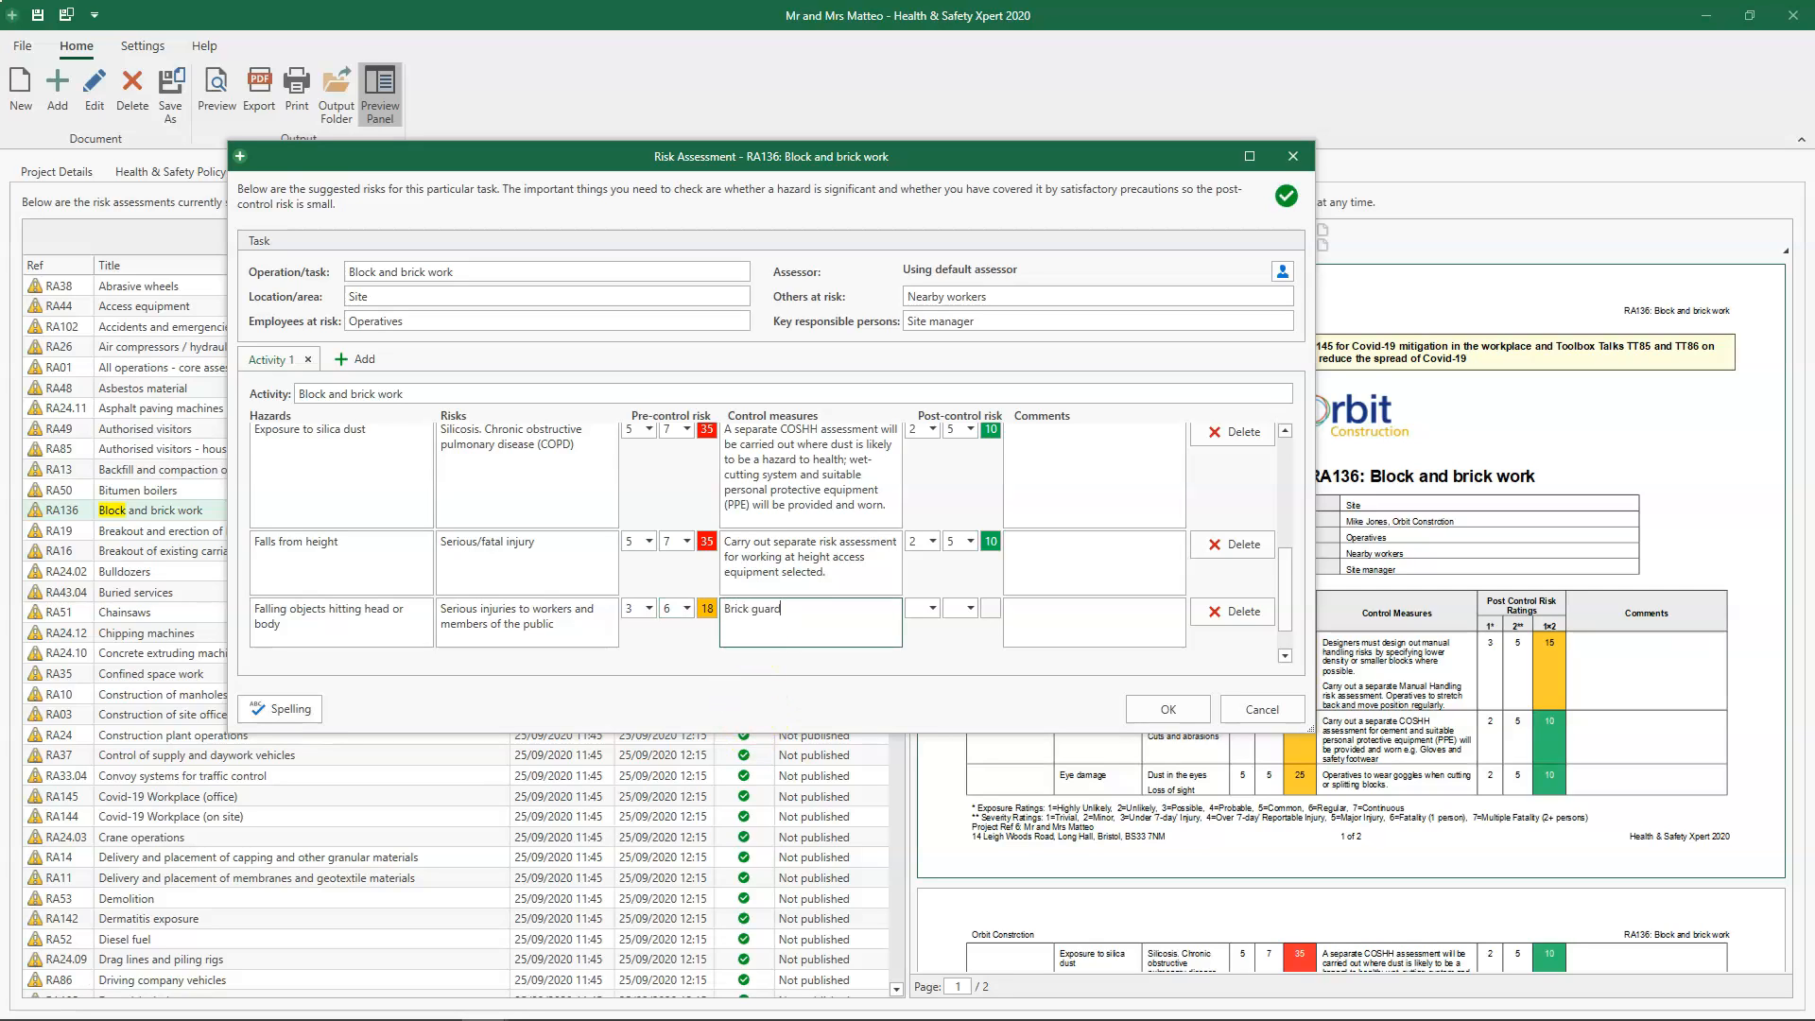
{"action": "type", "text": "s kept in position of scaffold lifts"}
{"action": "key", "text": "Return"}
{"action": "type", "text": "Waste"}
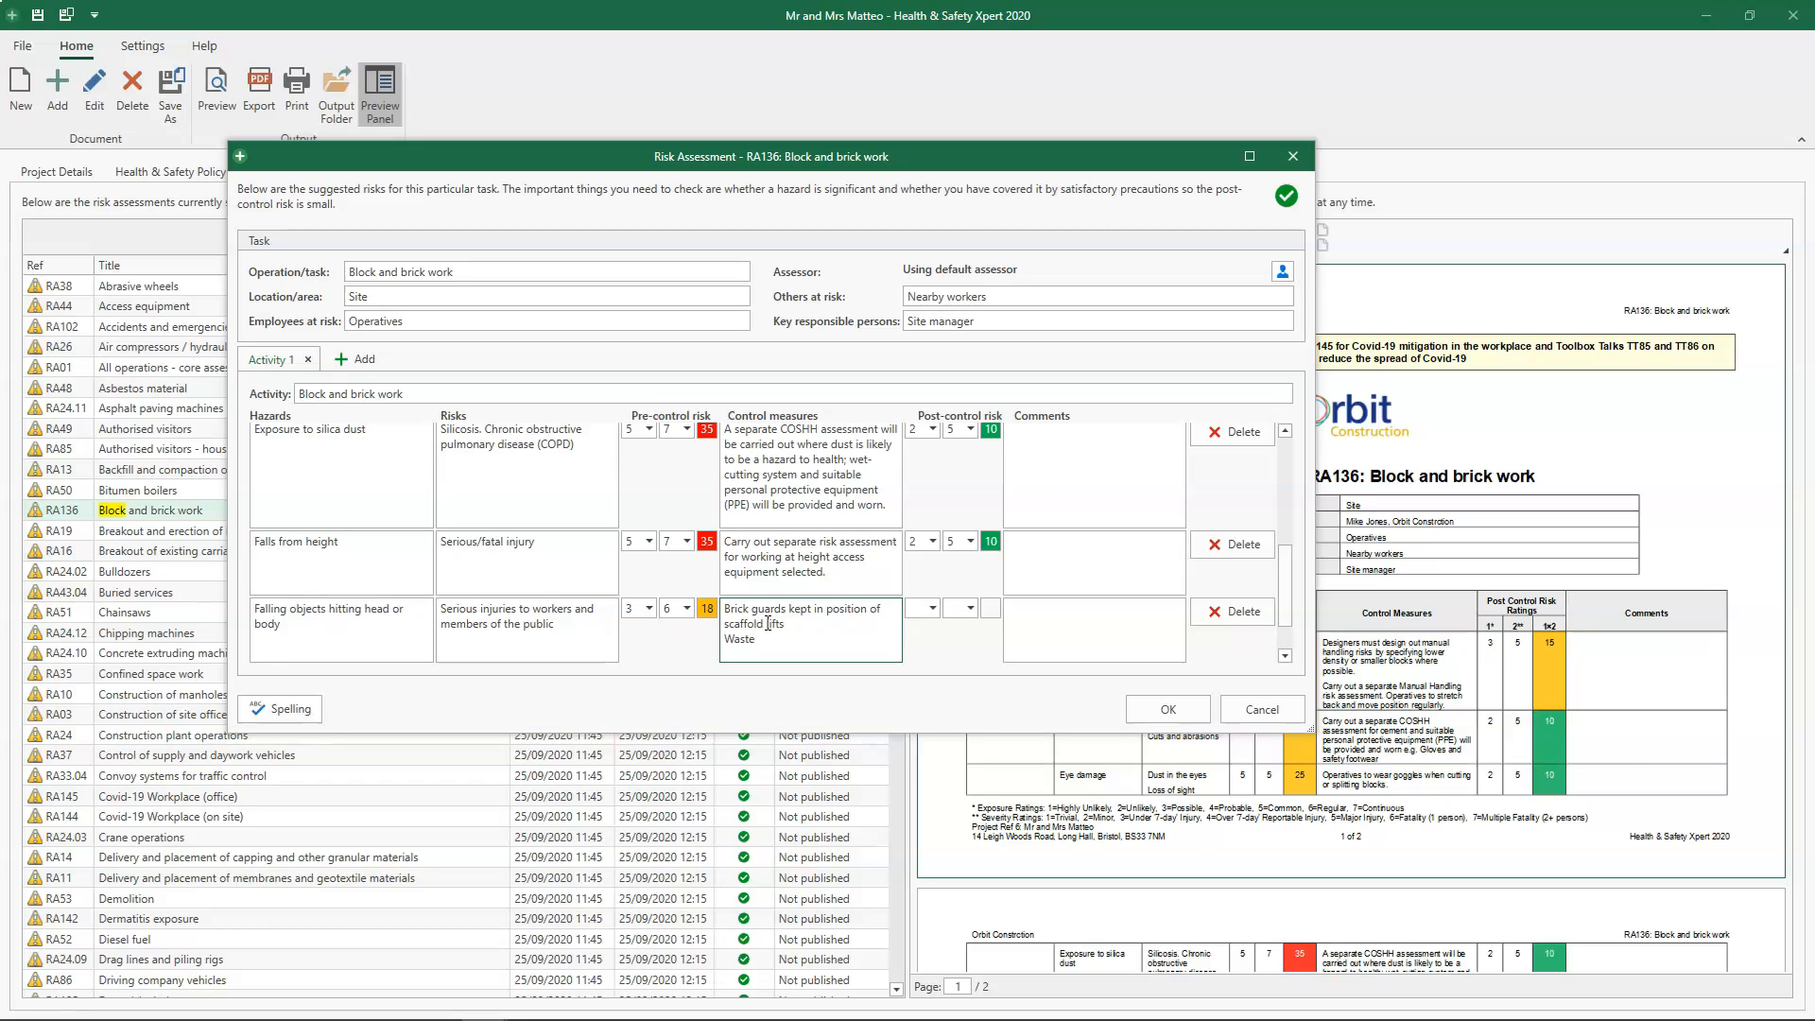
{"action": "type", "text": " materials to be removed from scaffolding"}
{"action": "key", "text": "Return"}
{"action": "type", "text": "H"}
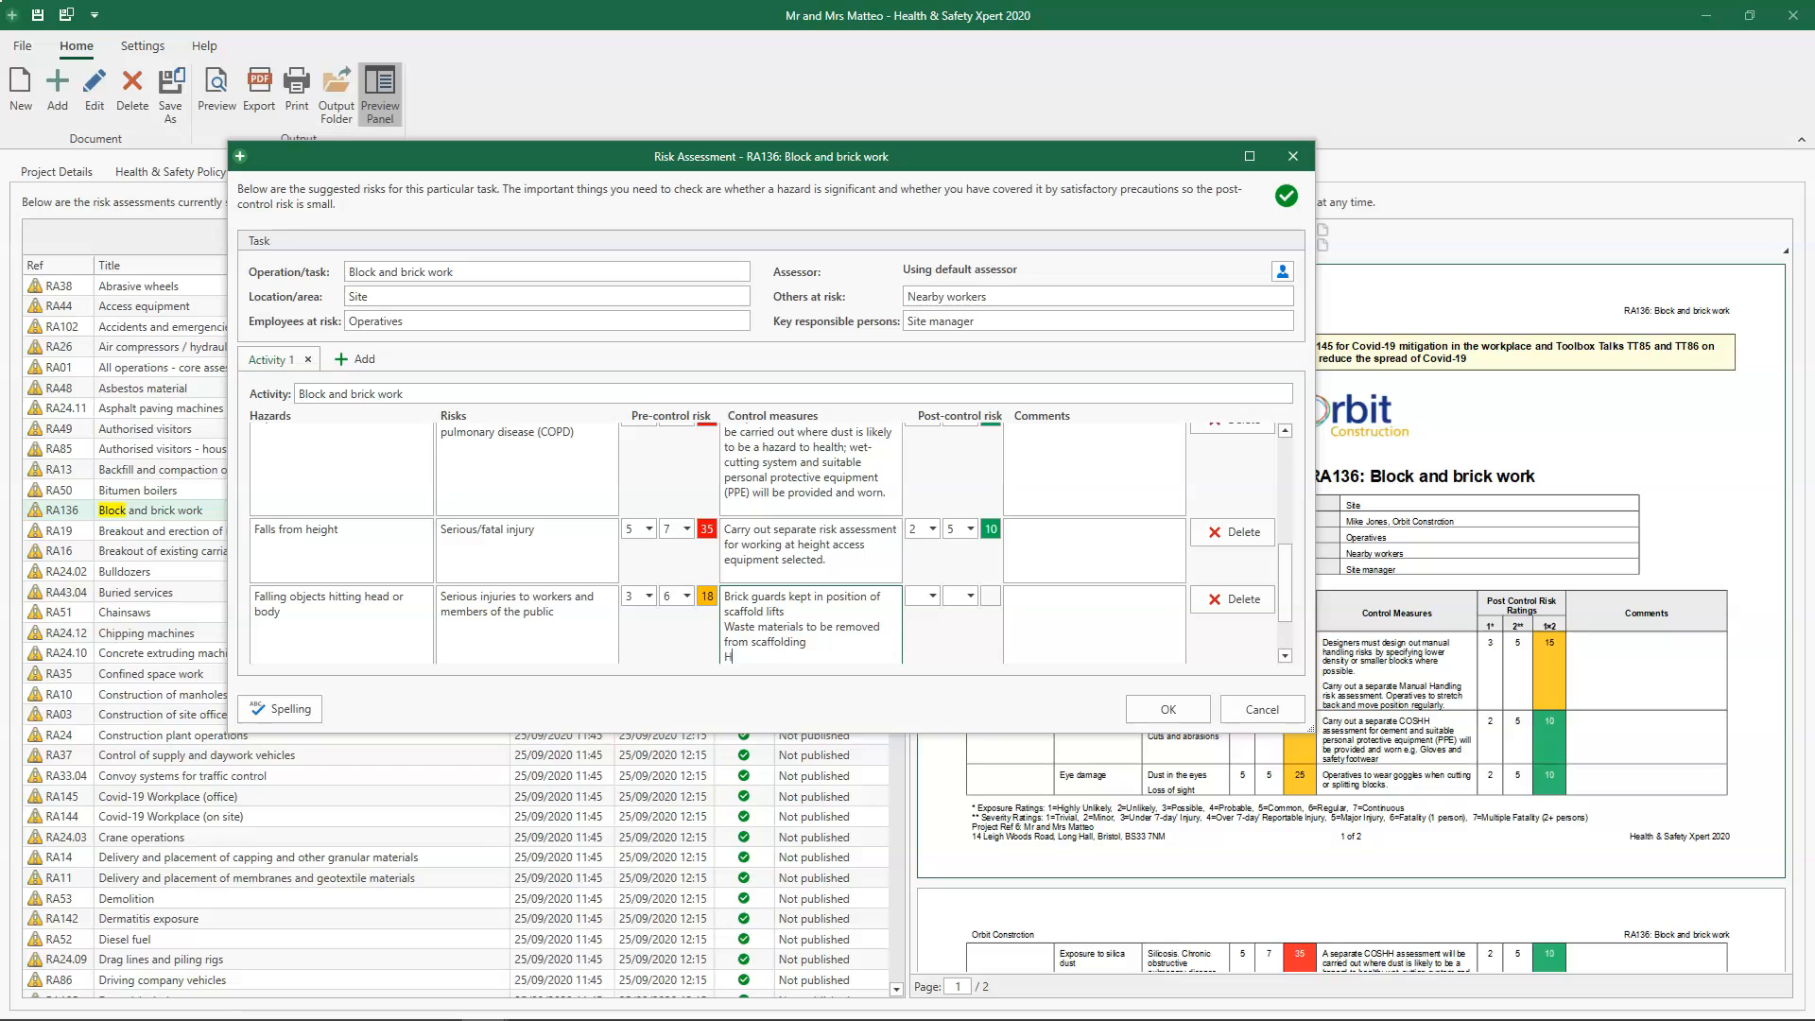
{"action": "type", "text": "elmets and safety footwear to be worn"}
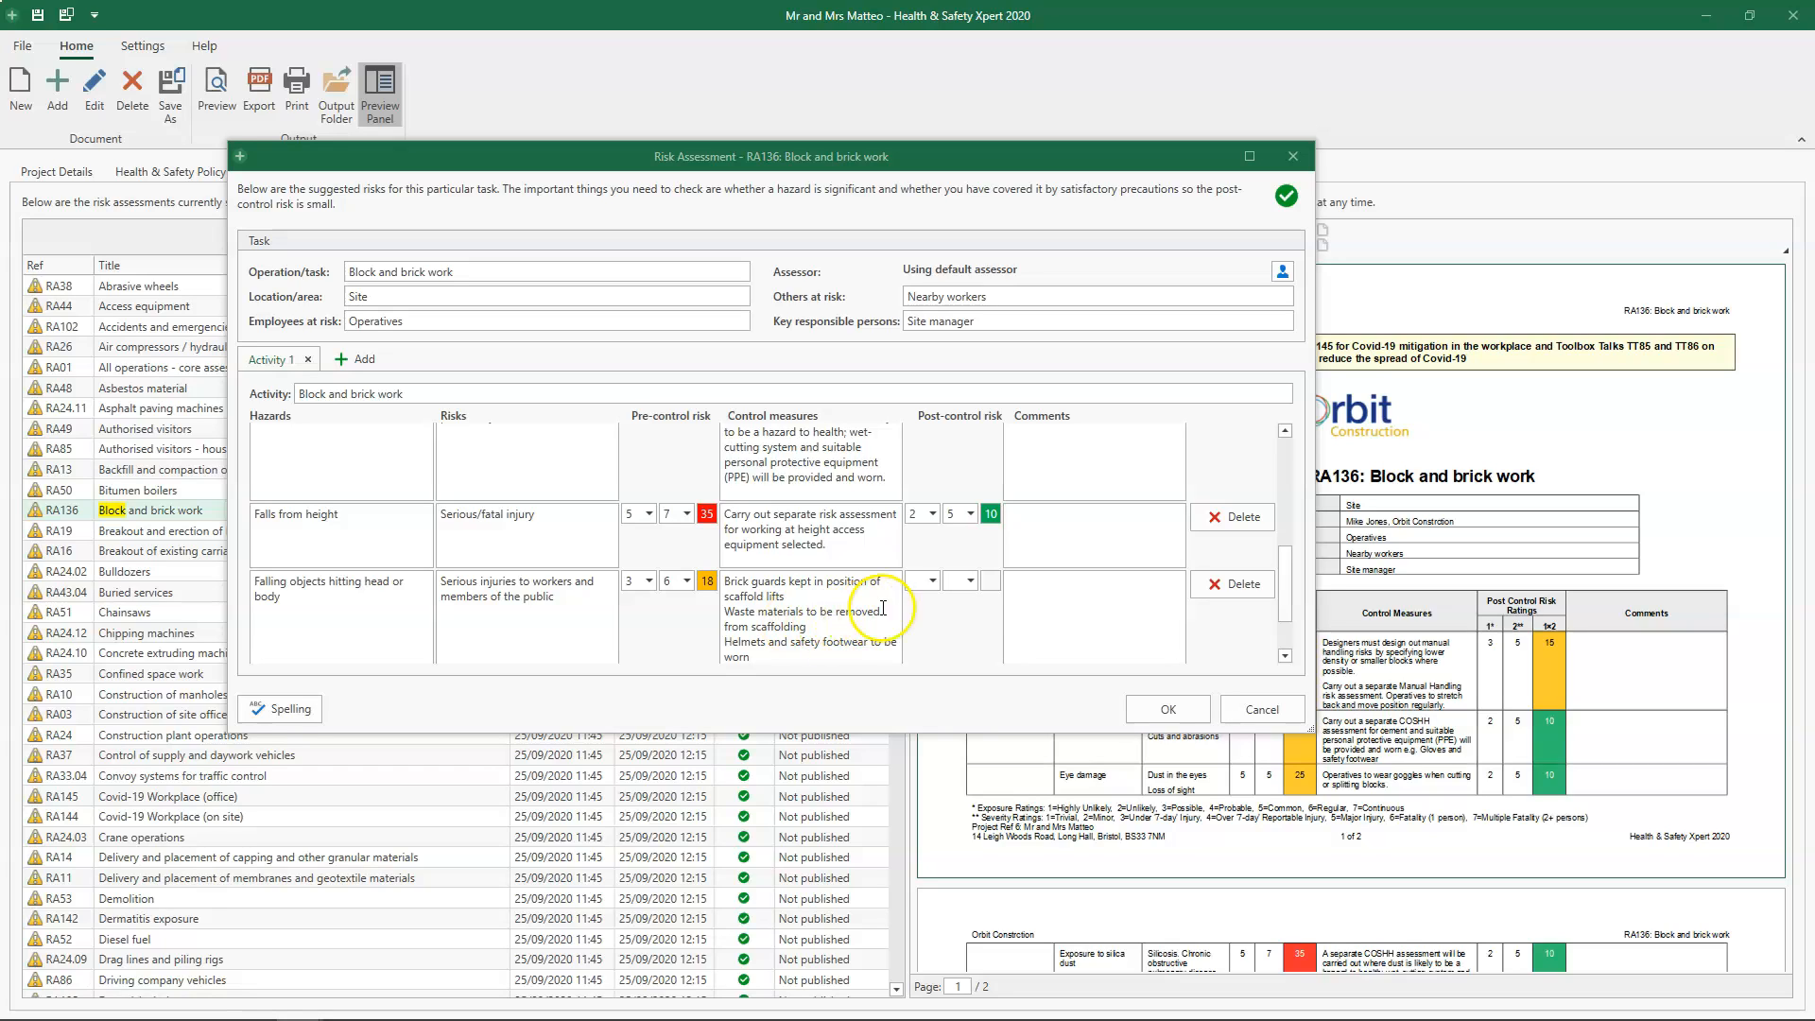
- Set the falling objects hazard's post-control risk ratings to 2 (Unlikely) and 6 (Fatality, 1 person), and accept the edited assessment
{"action": "left_click", "coordinate": [932, 582]}
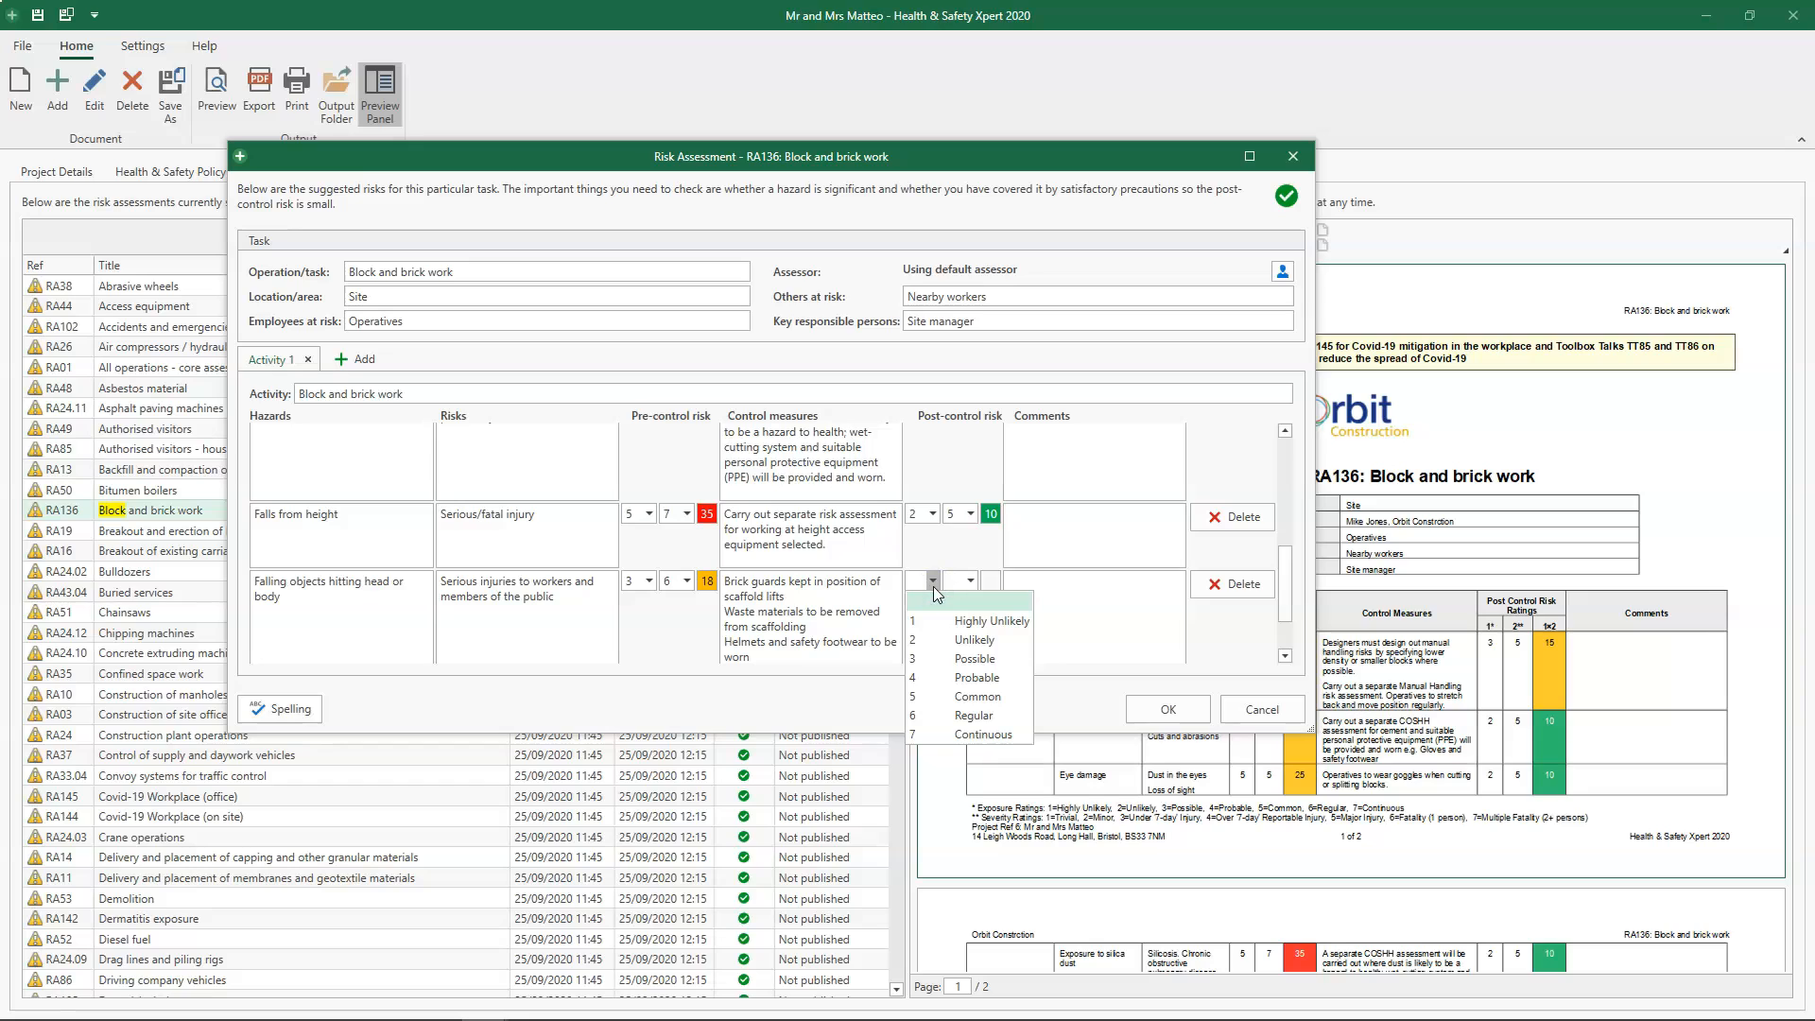
{"action": "left_click", "coordinate": [926, 640]}
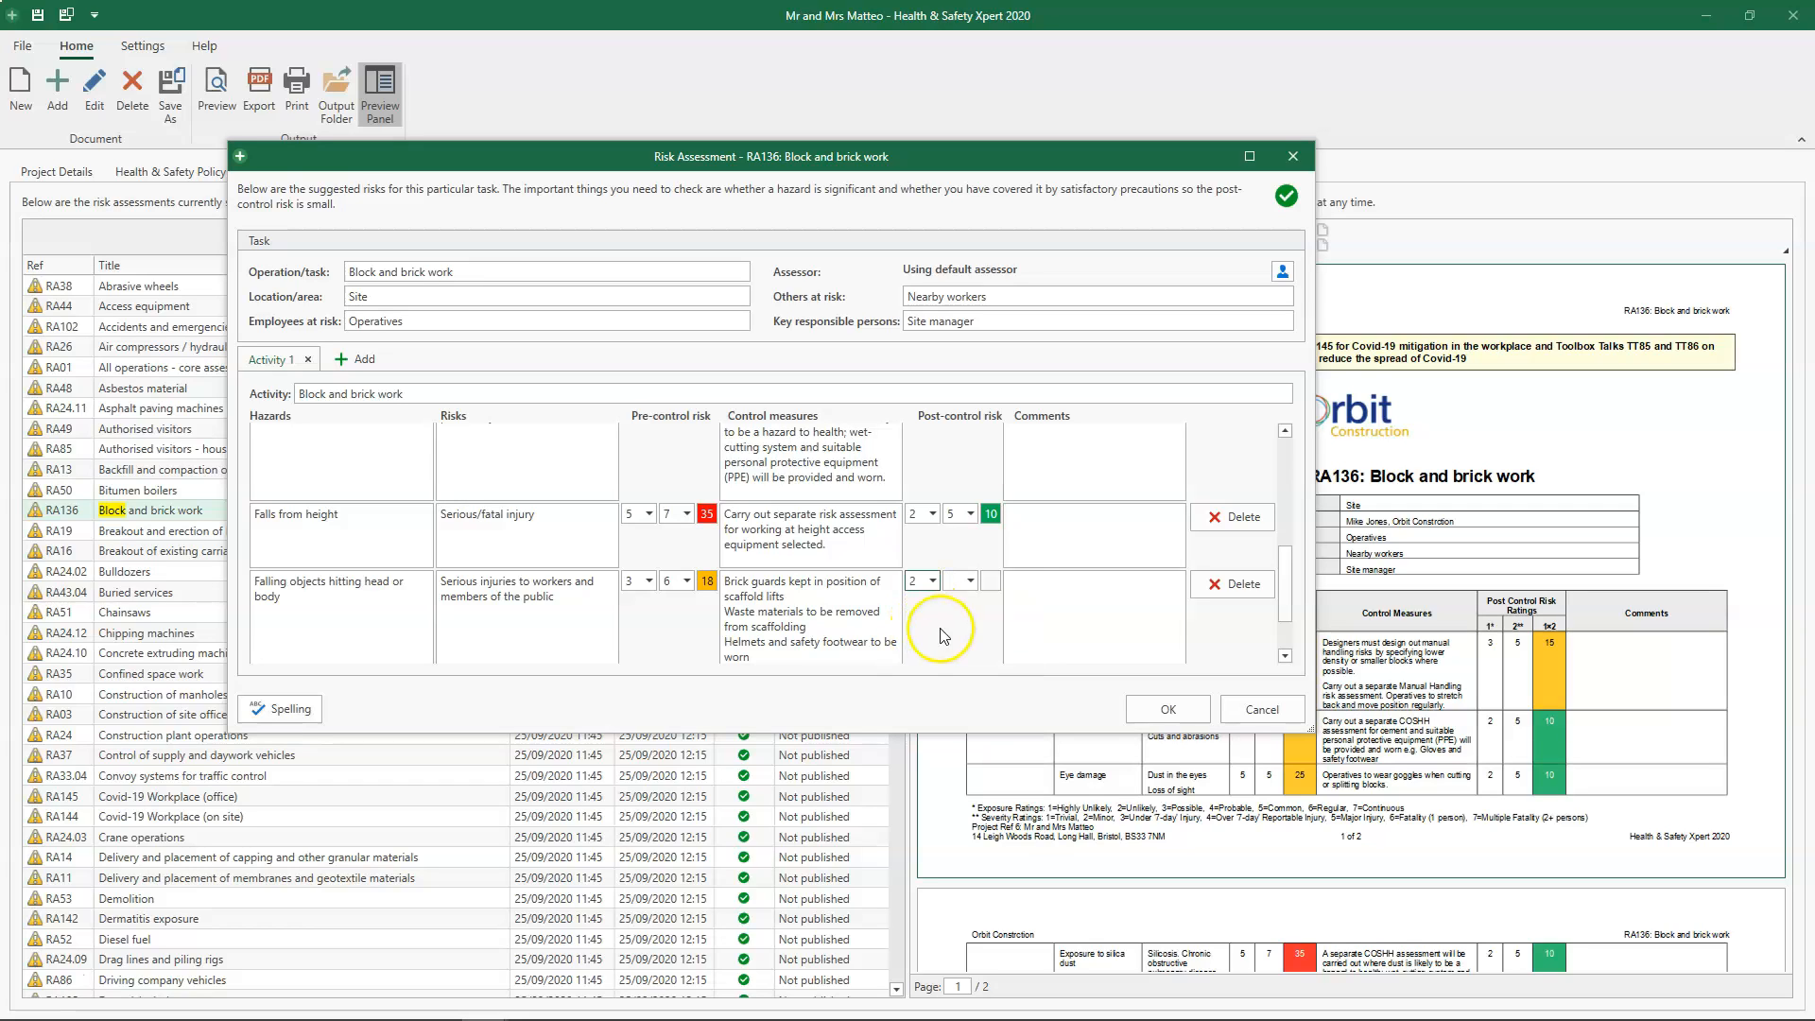
{"action": "left_click", "coordinate": [971, 581]}
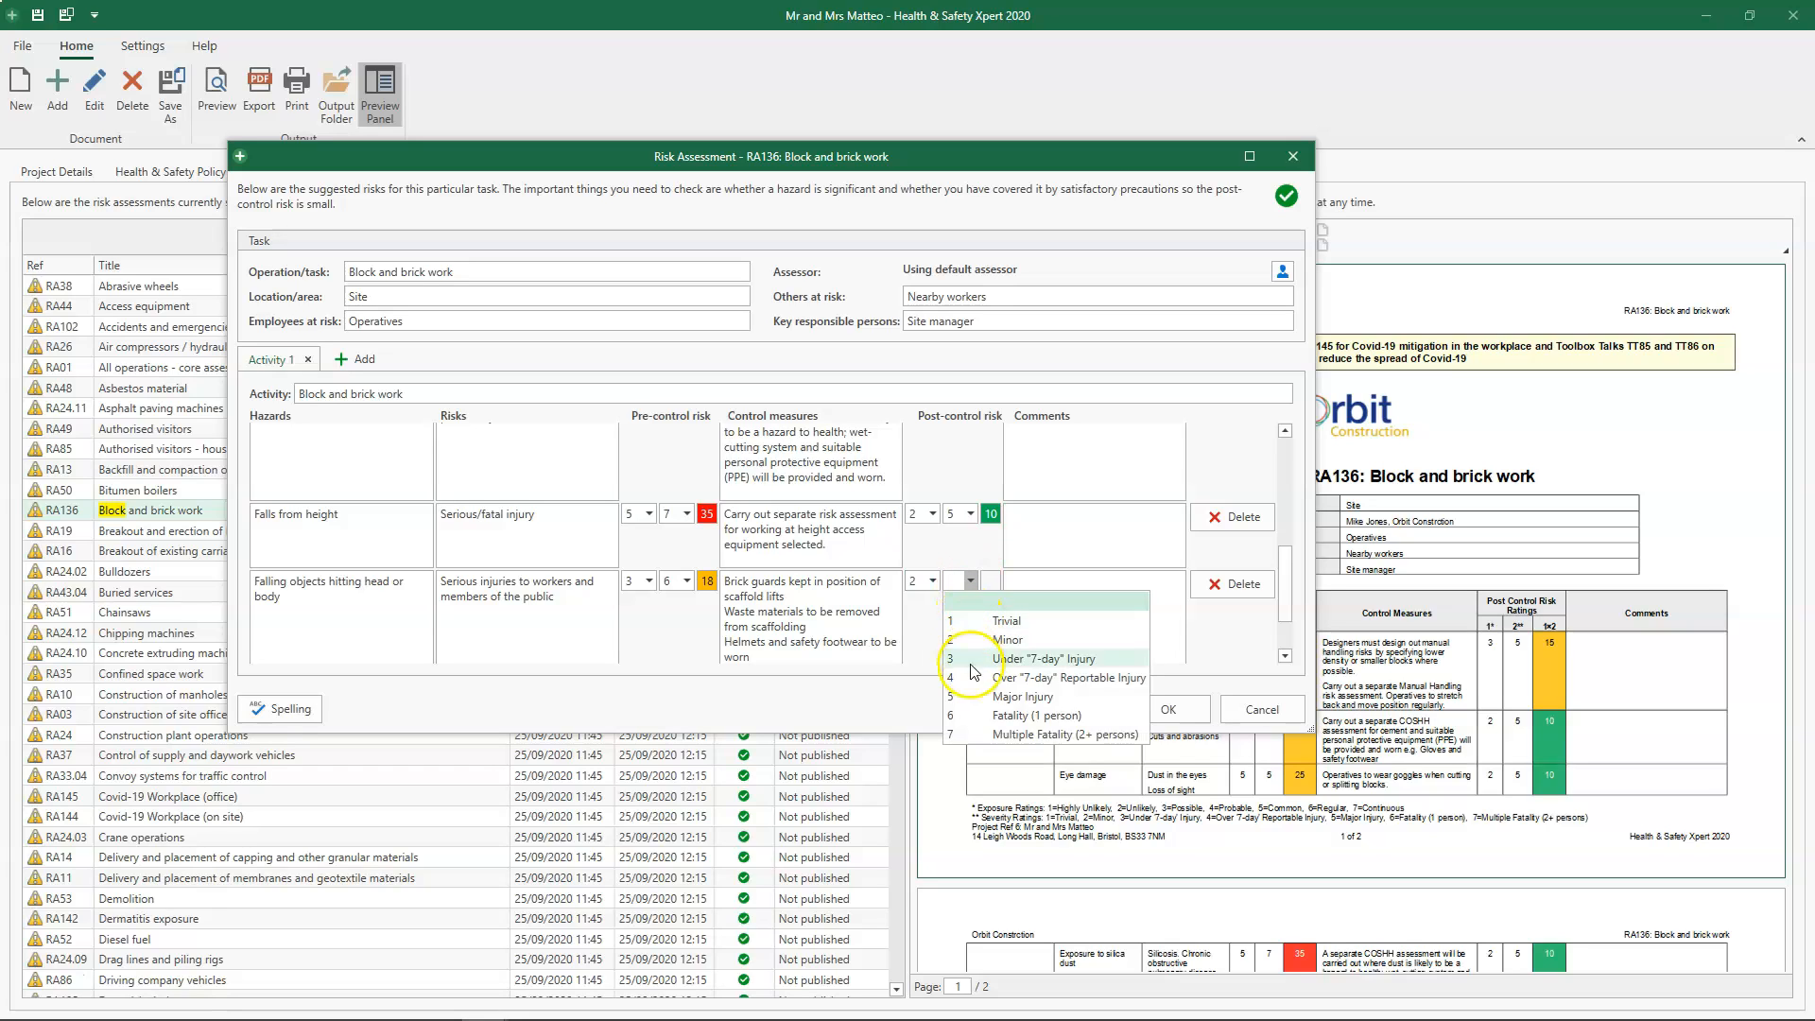
{"action": "left_click", "coordinate": [980, 716]}
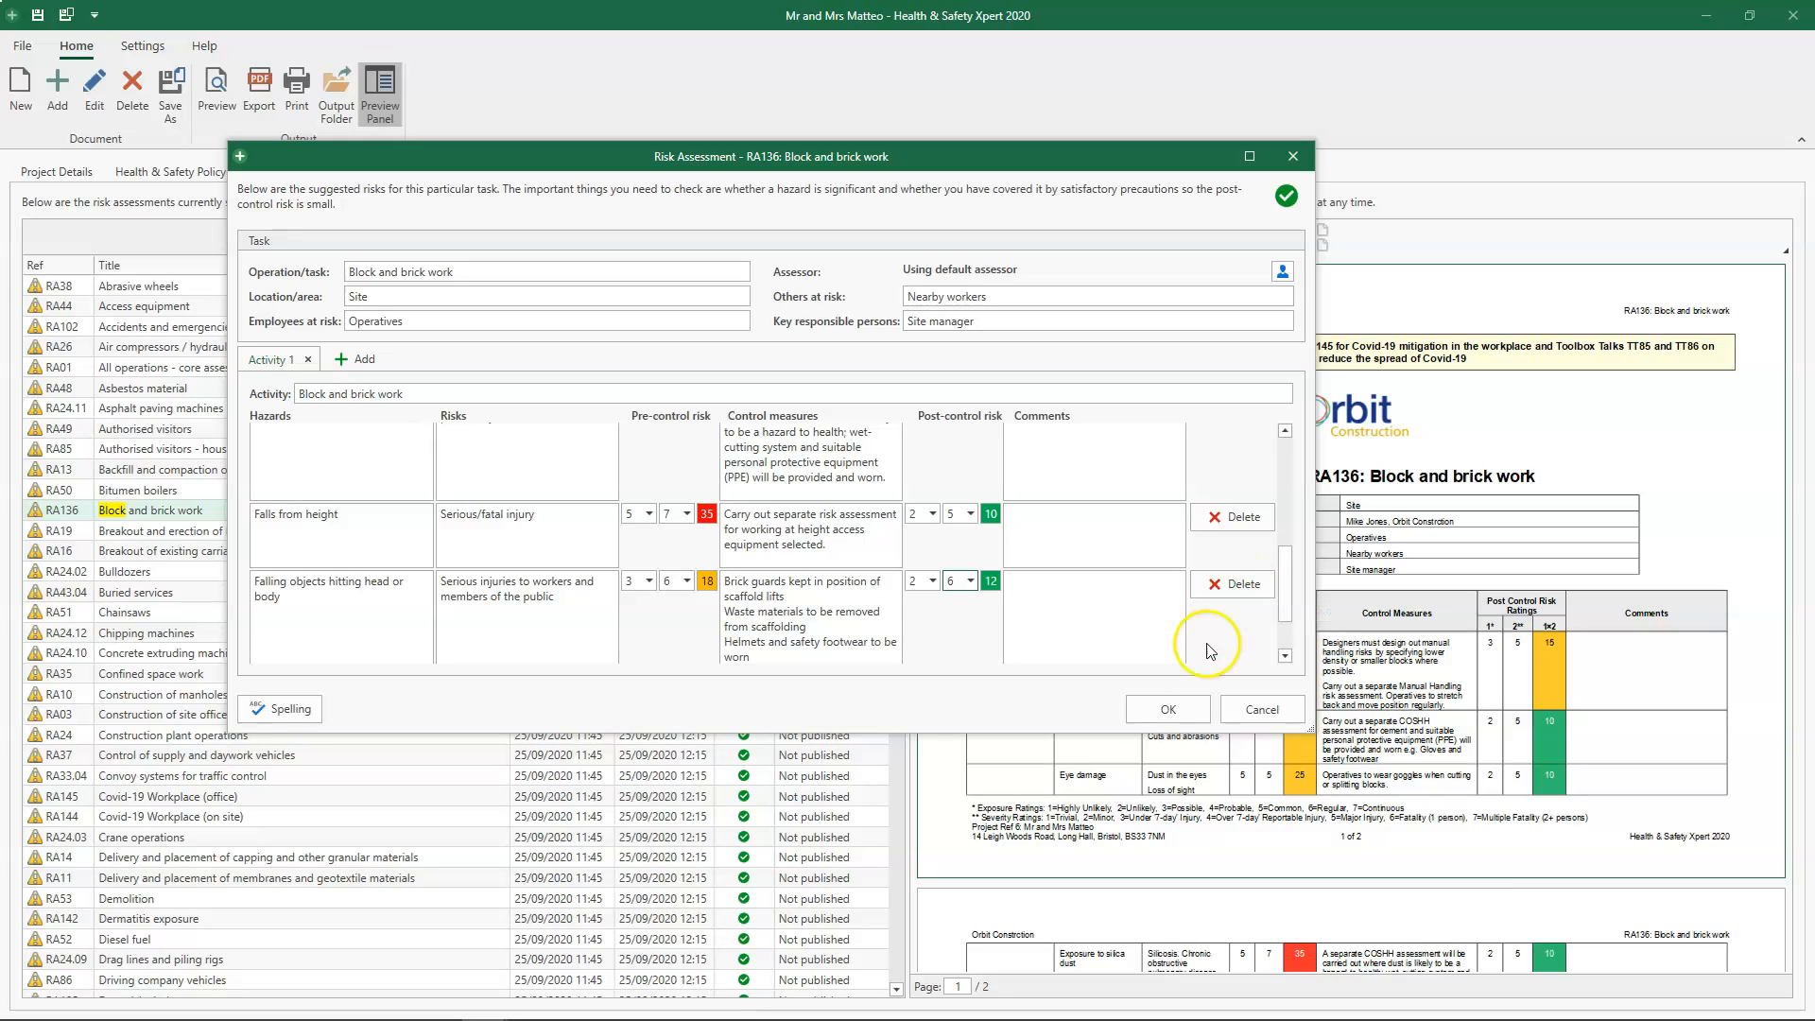
{"action": "left_click", "coordinate": [1169, 709]}
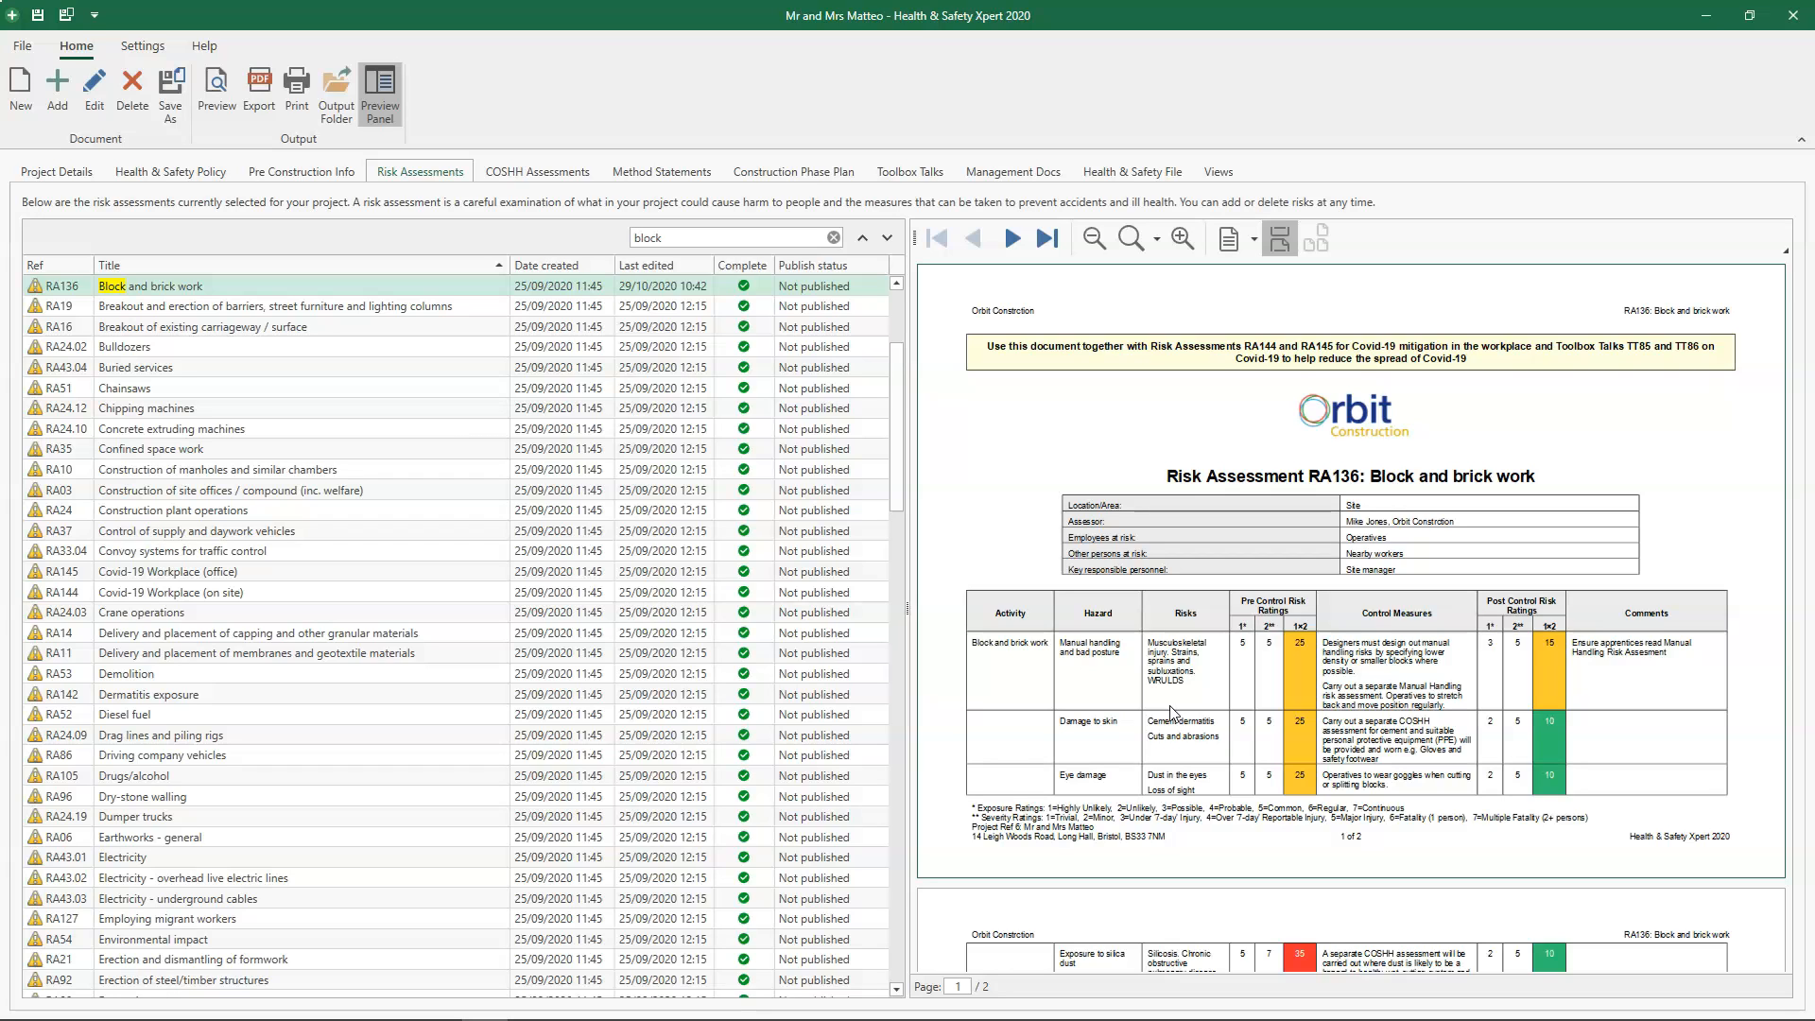
- Save the edited Block and brick work risk assessment to the library as new document RA10000
{"action": "left_click", "coordinate": [175, 100]}
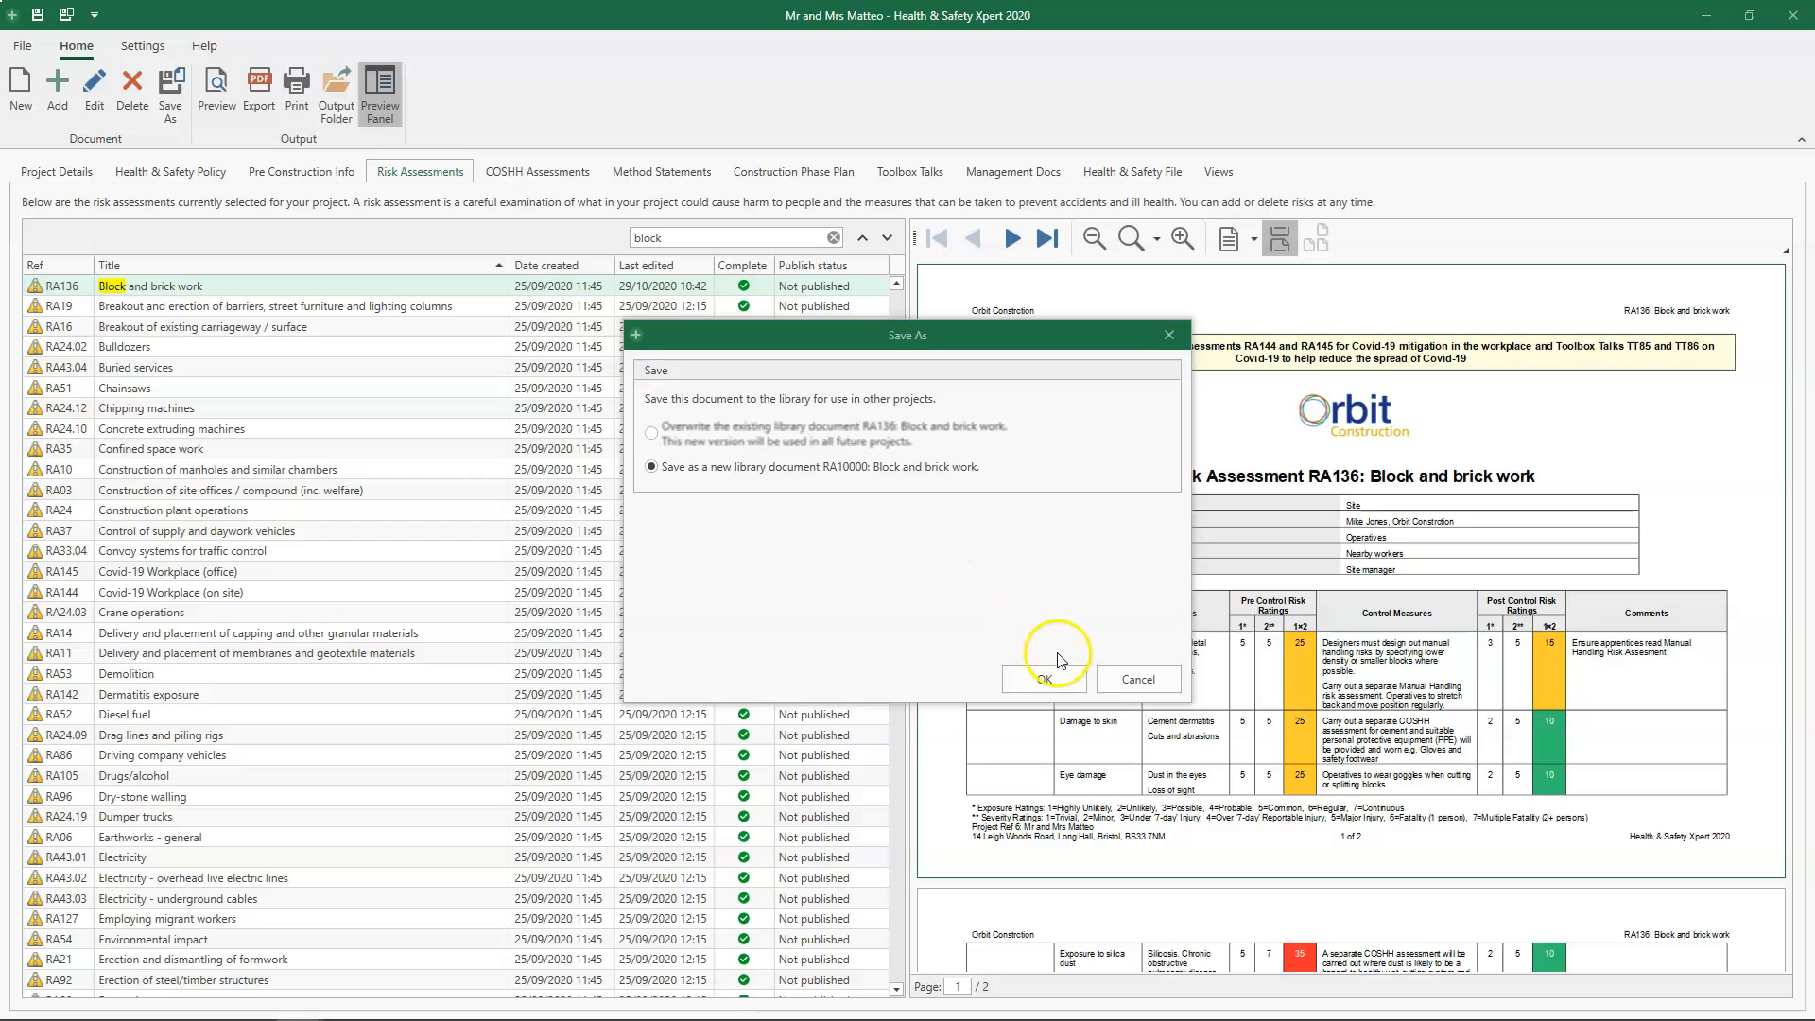
{"action": "left_click", "coordinate": [1058, 680]}
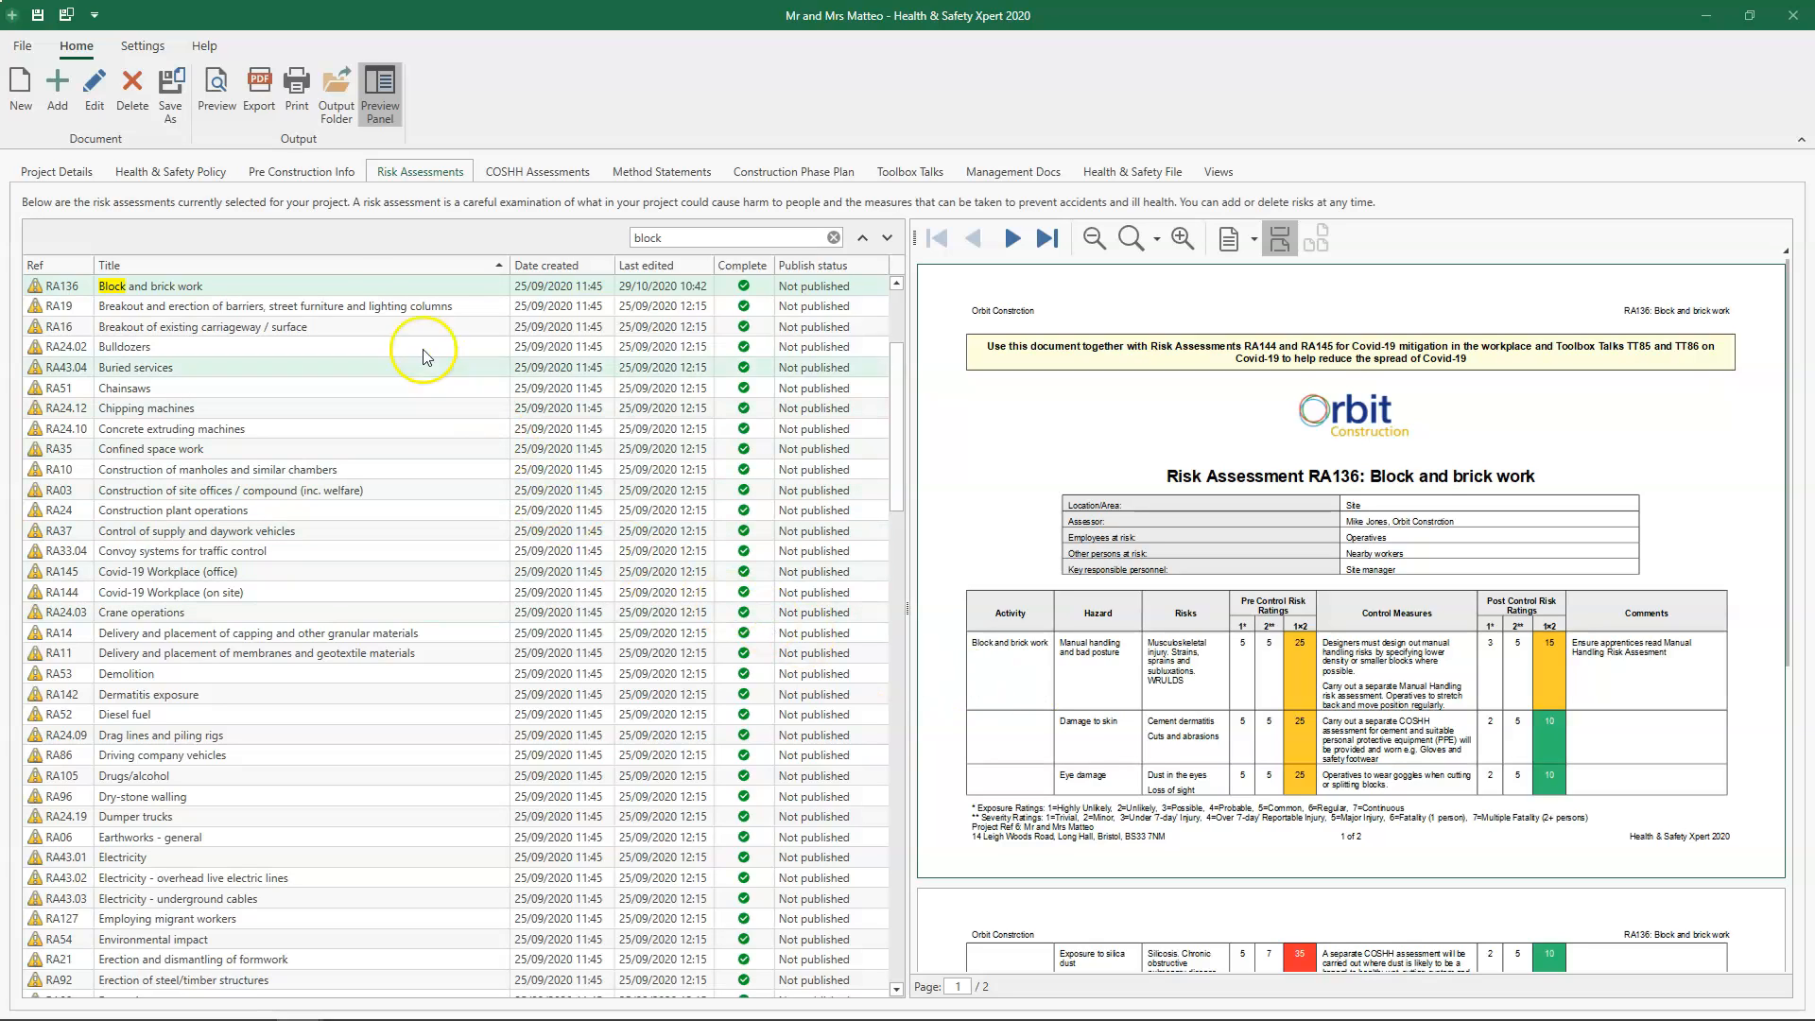
- Add the library risk assessment RA106 Electricity to the project
{"action": "left_click", "coordinate": [60, 104]}
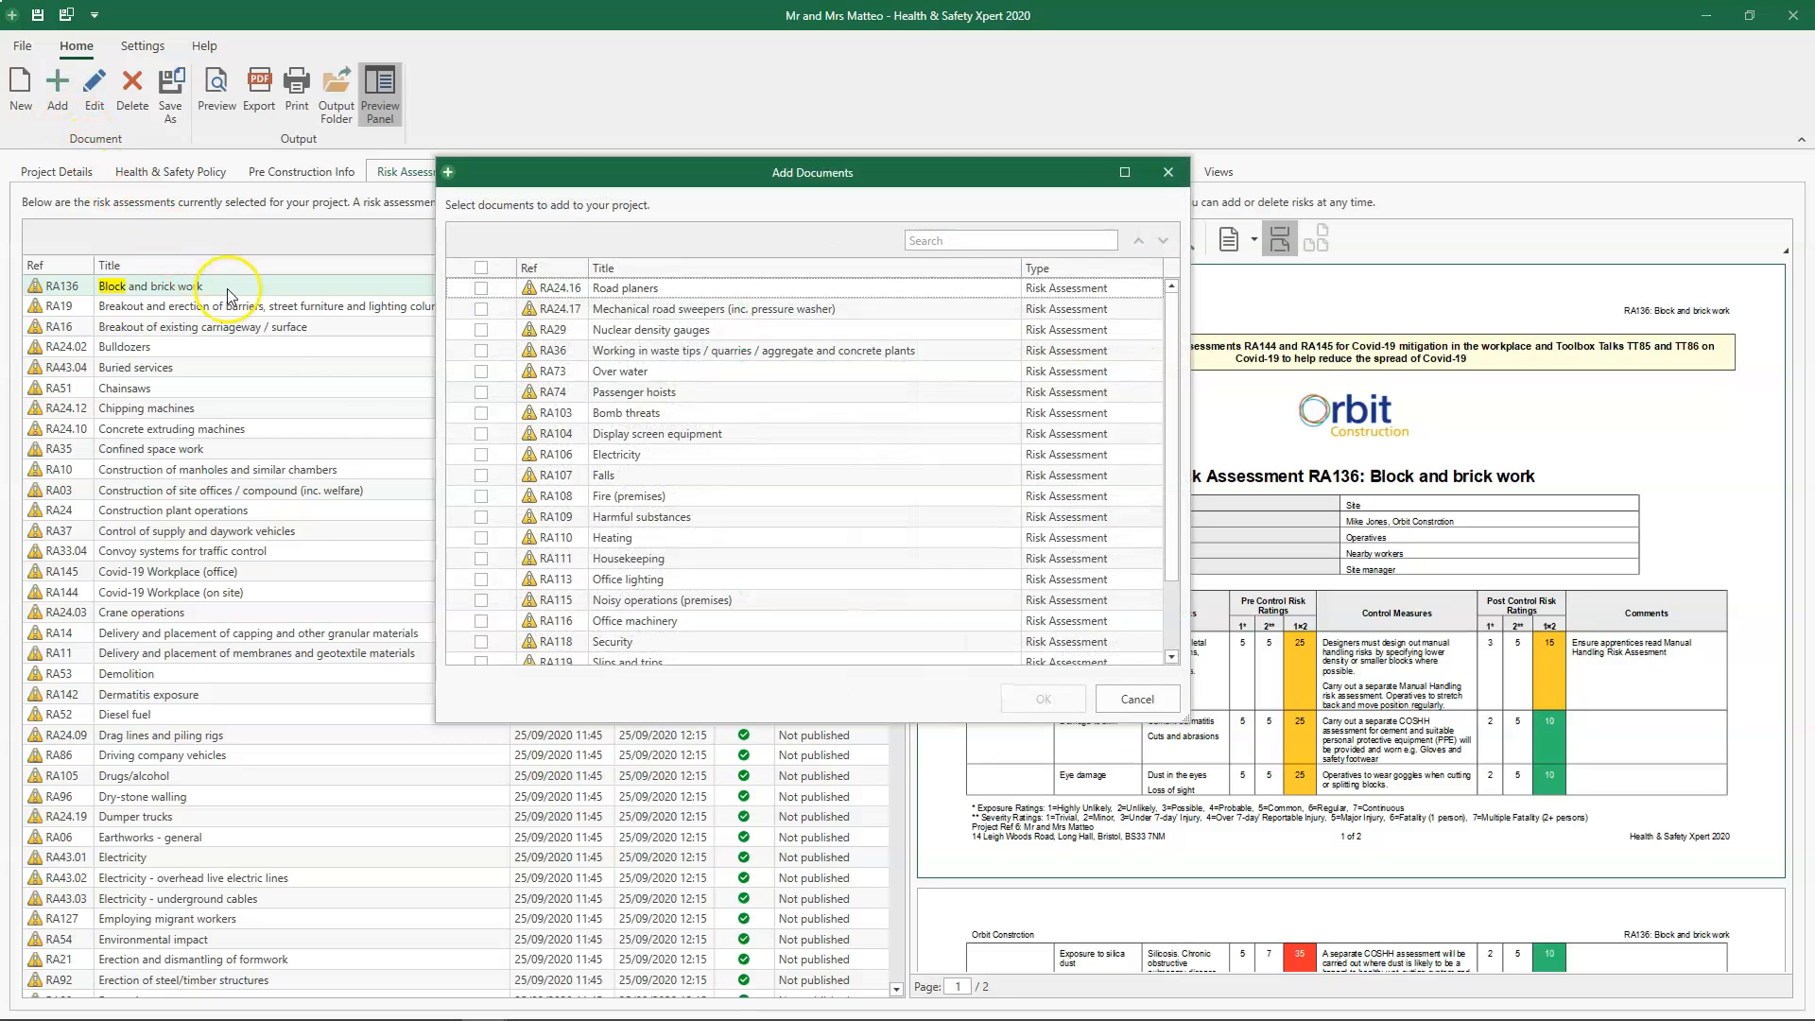
{"action": "left_click", "coordinate": [481, 454]}
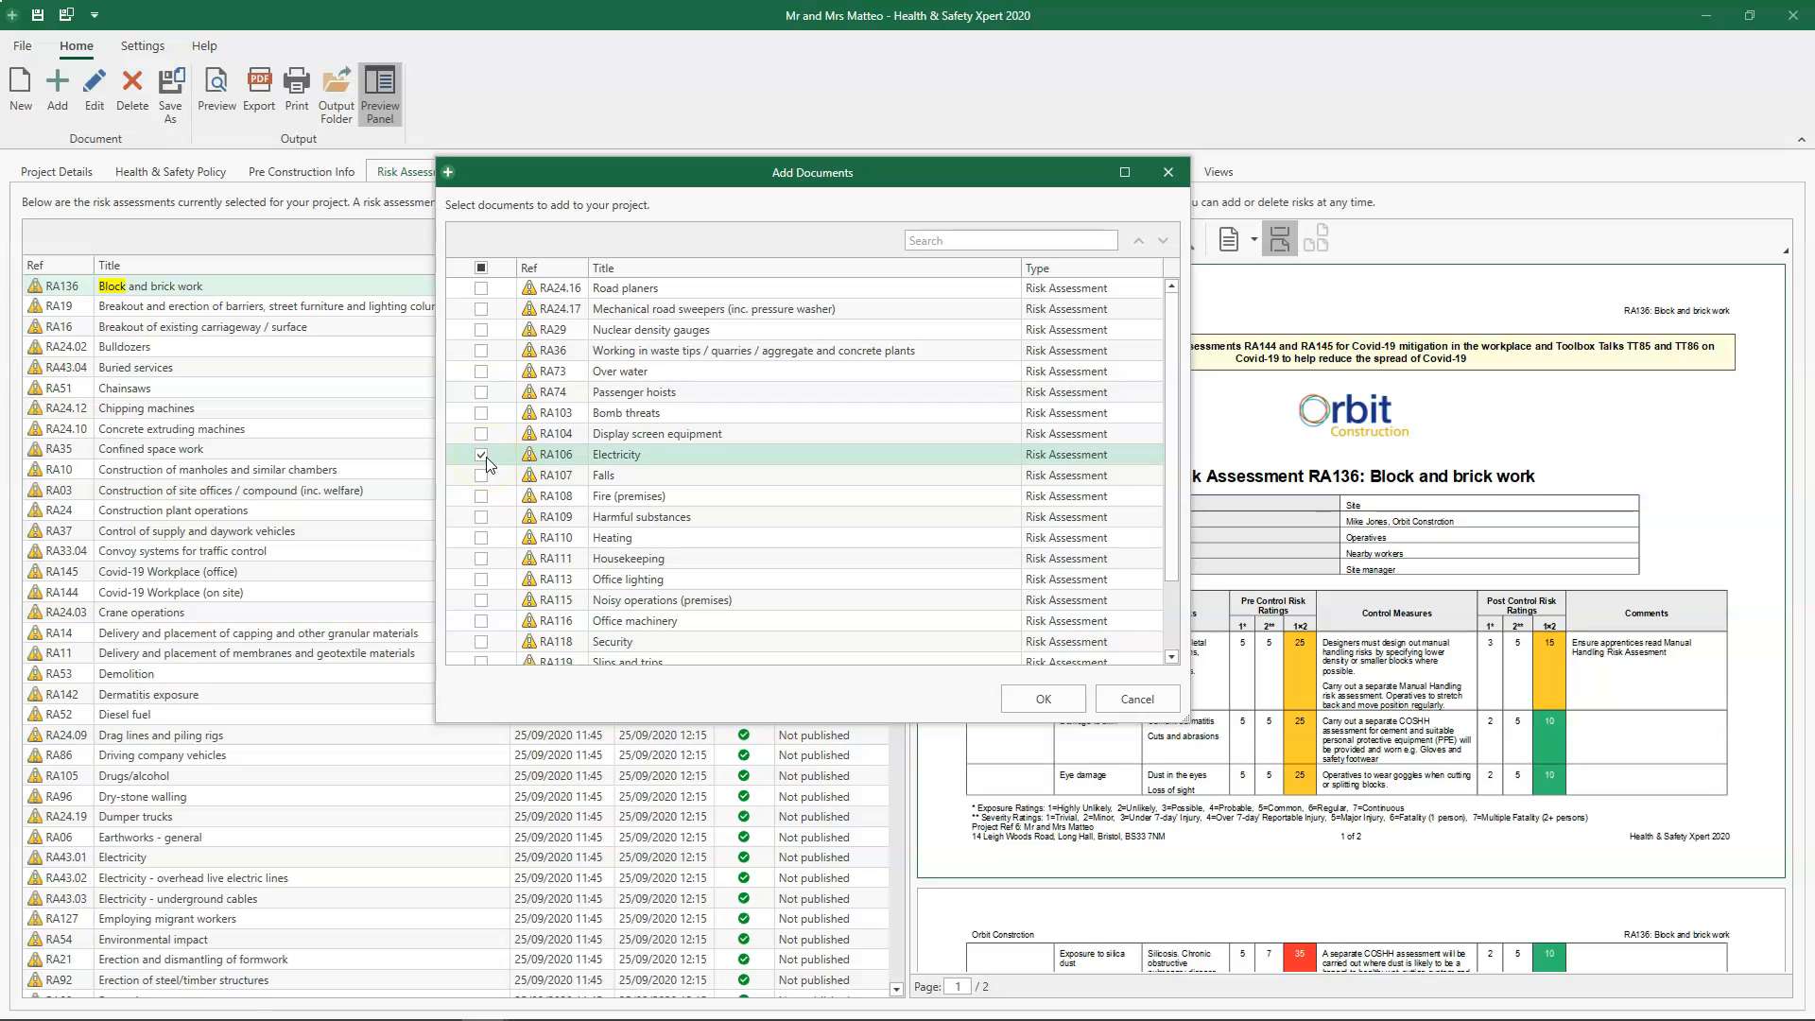
{"action": "left_click", "coordinate": [1059, 709]}
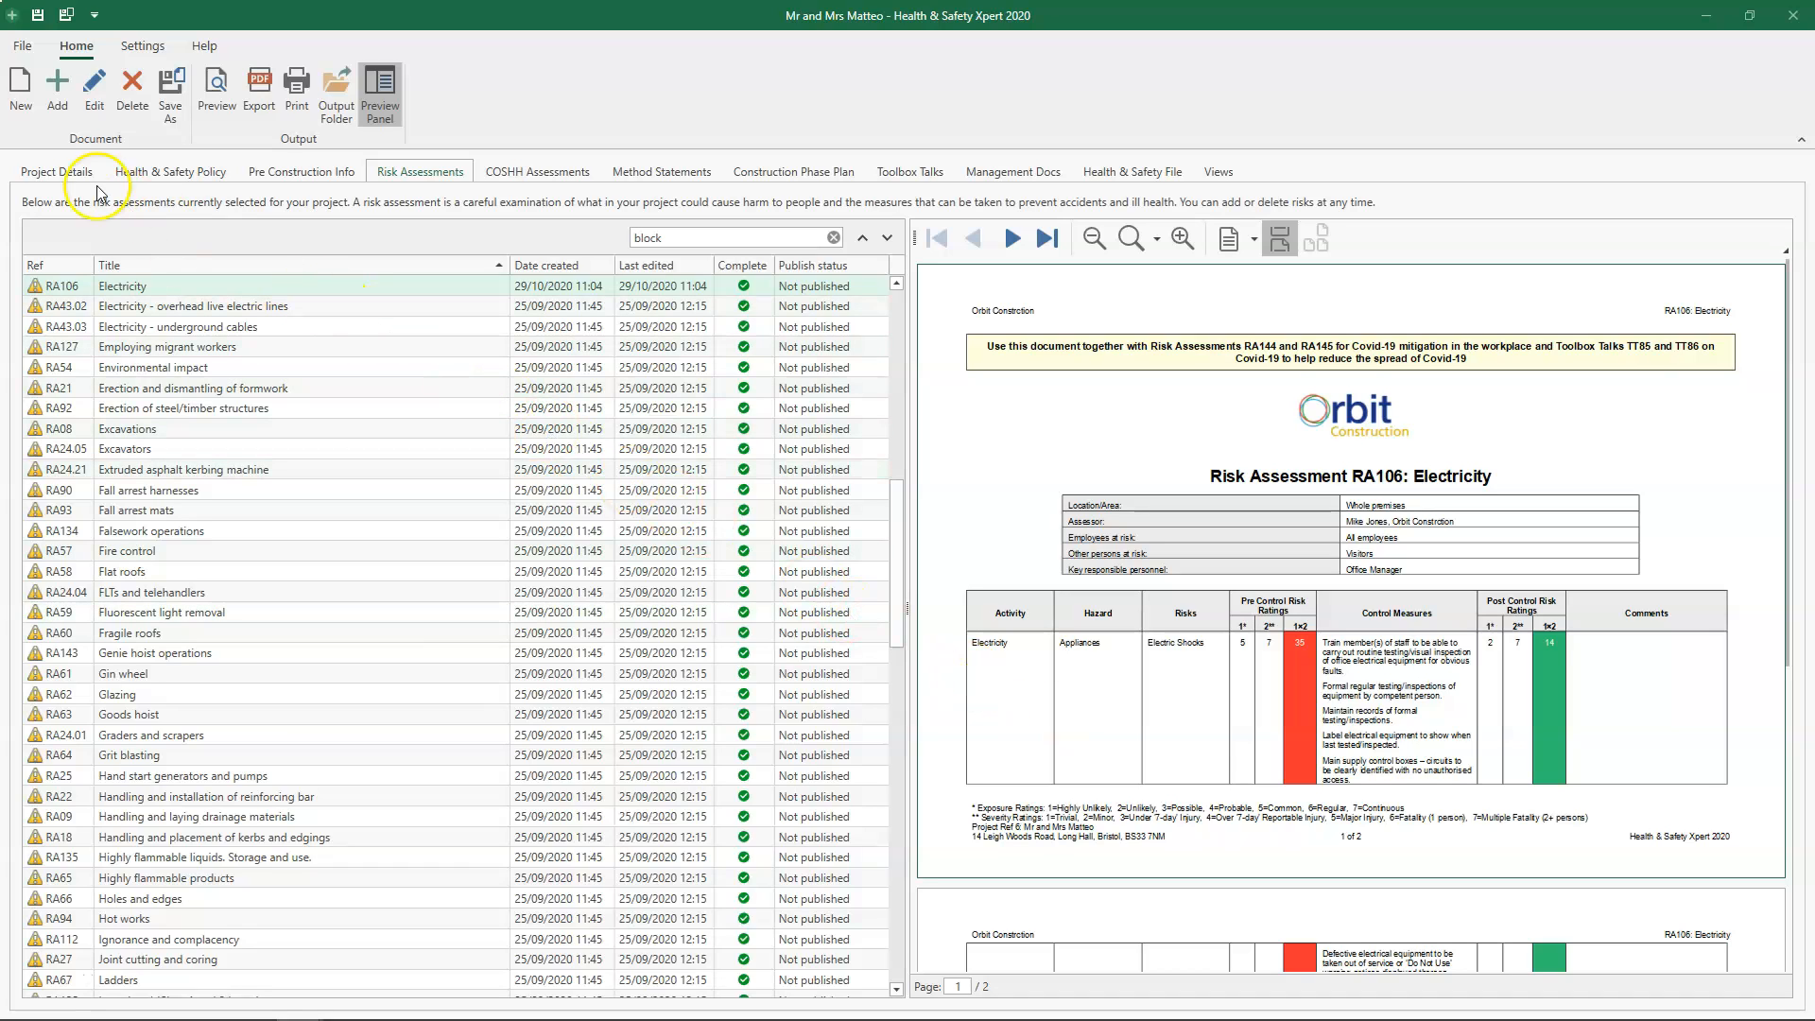
{"action": "left_click", "coordinate": [13, 107]}
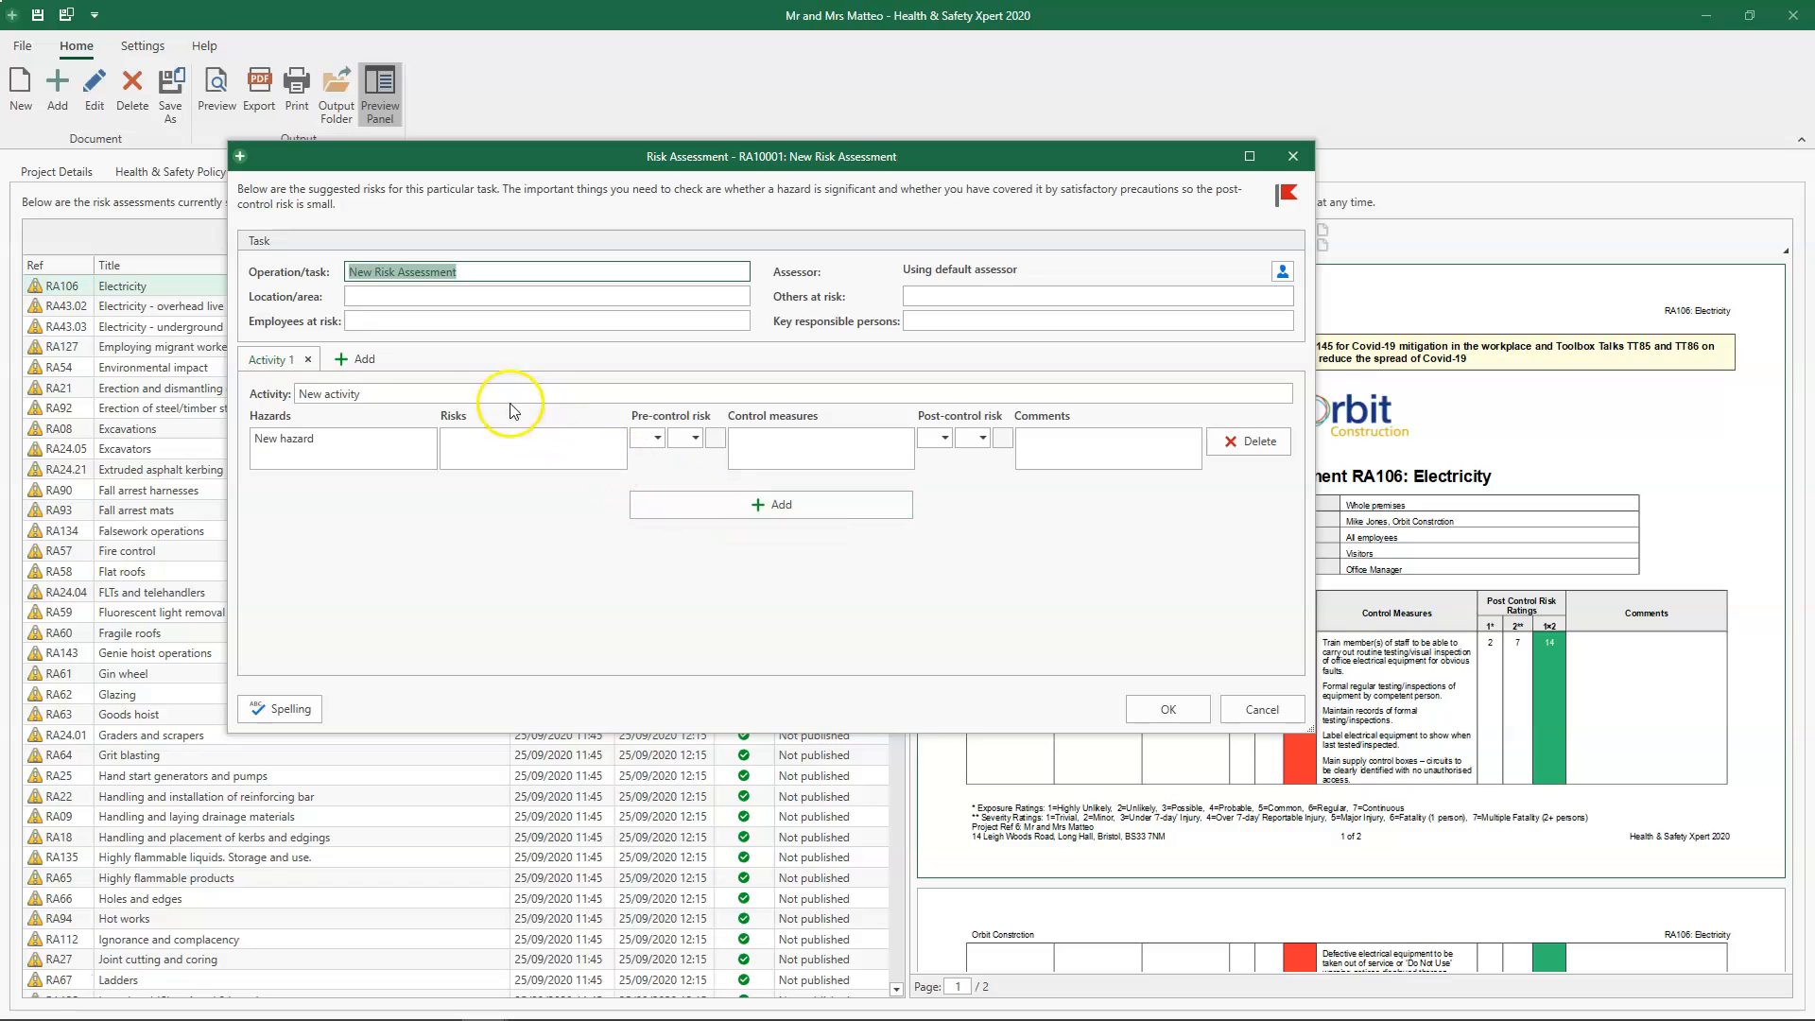
{"action": "left_click", "coordinate": [368, 367]}
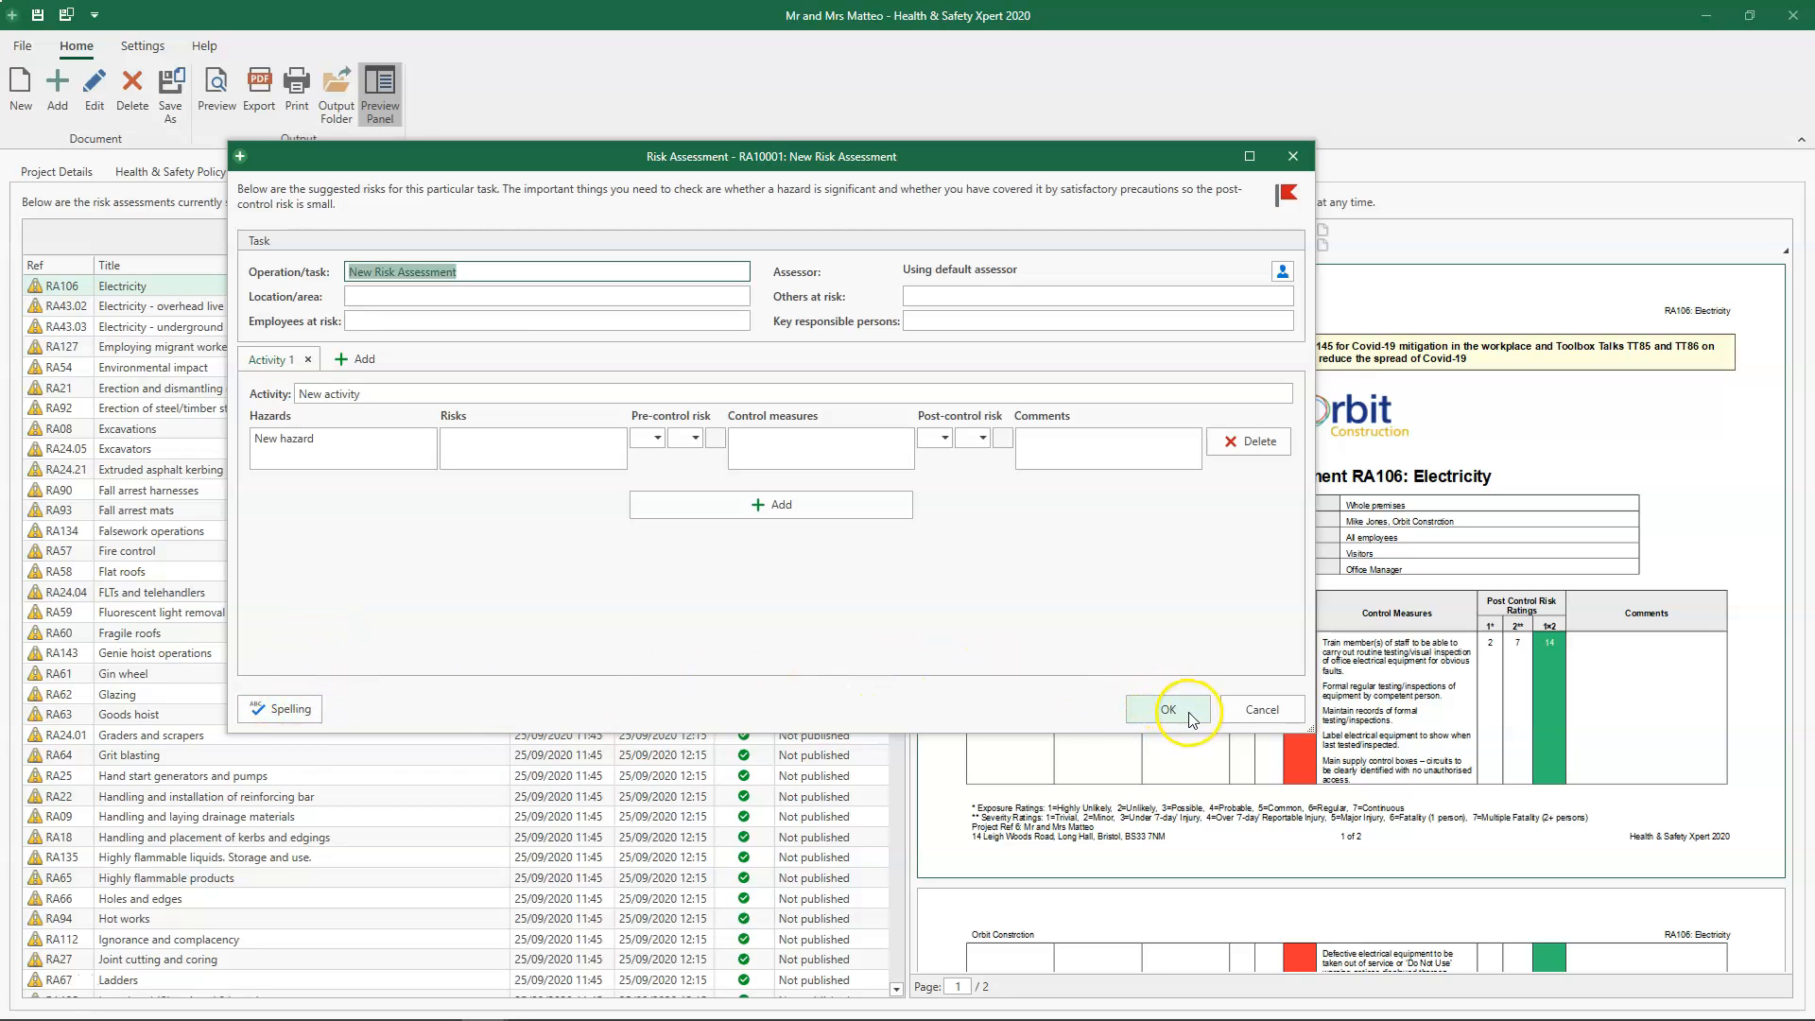
{"action": "left_click", "coordinate": [1270, 711]}
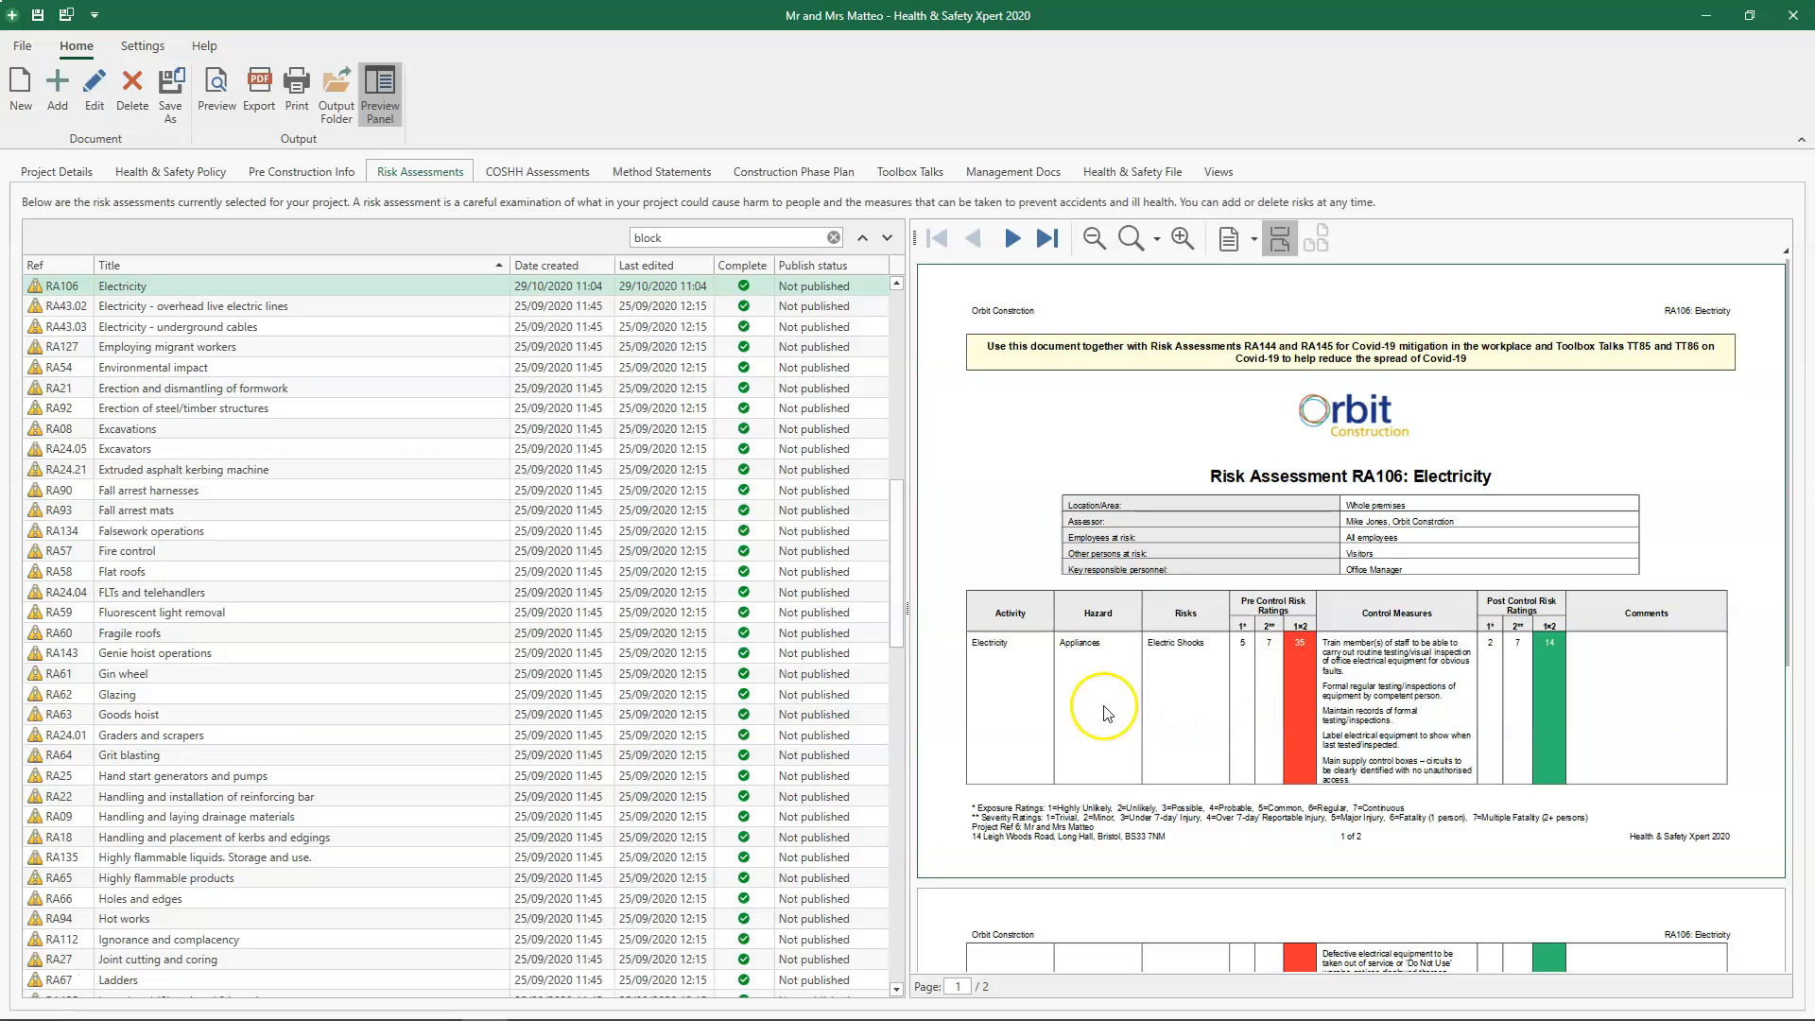
- Set up an export in PDF format and include RA102 Accidents and emergencies alongside RA106 Electricity
{"action": "left_click", "coordinate": [257, 93]}
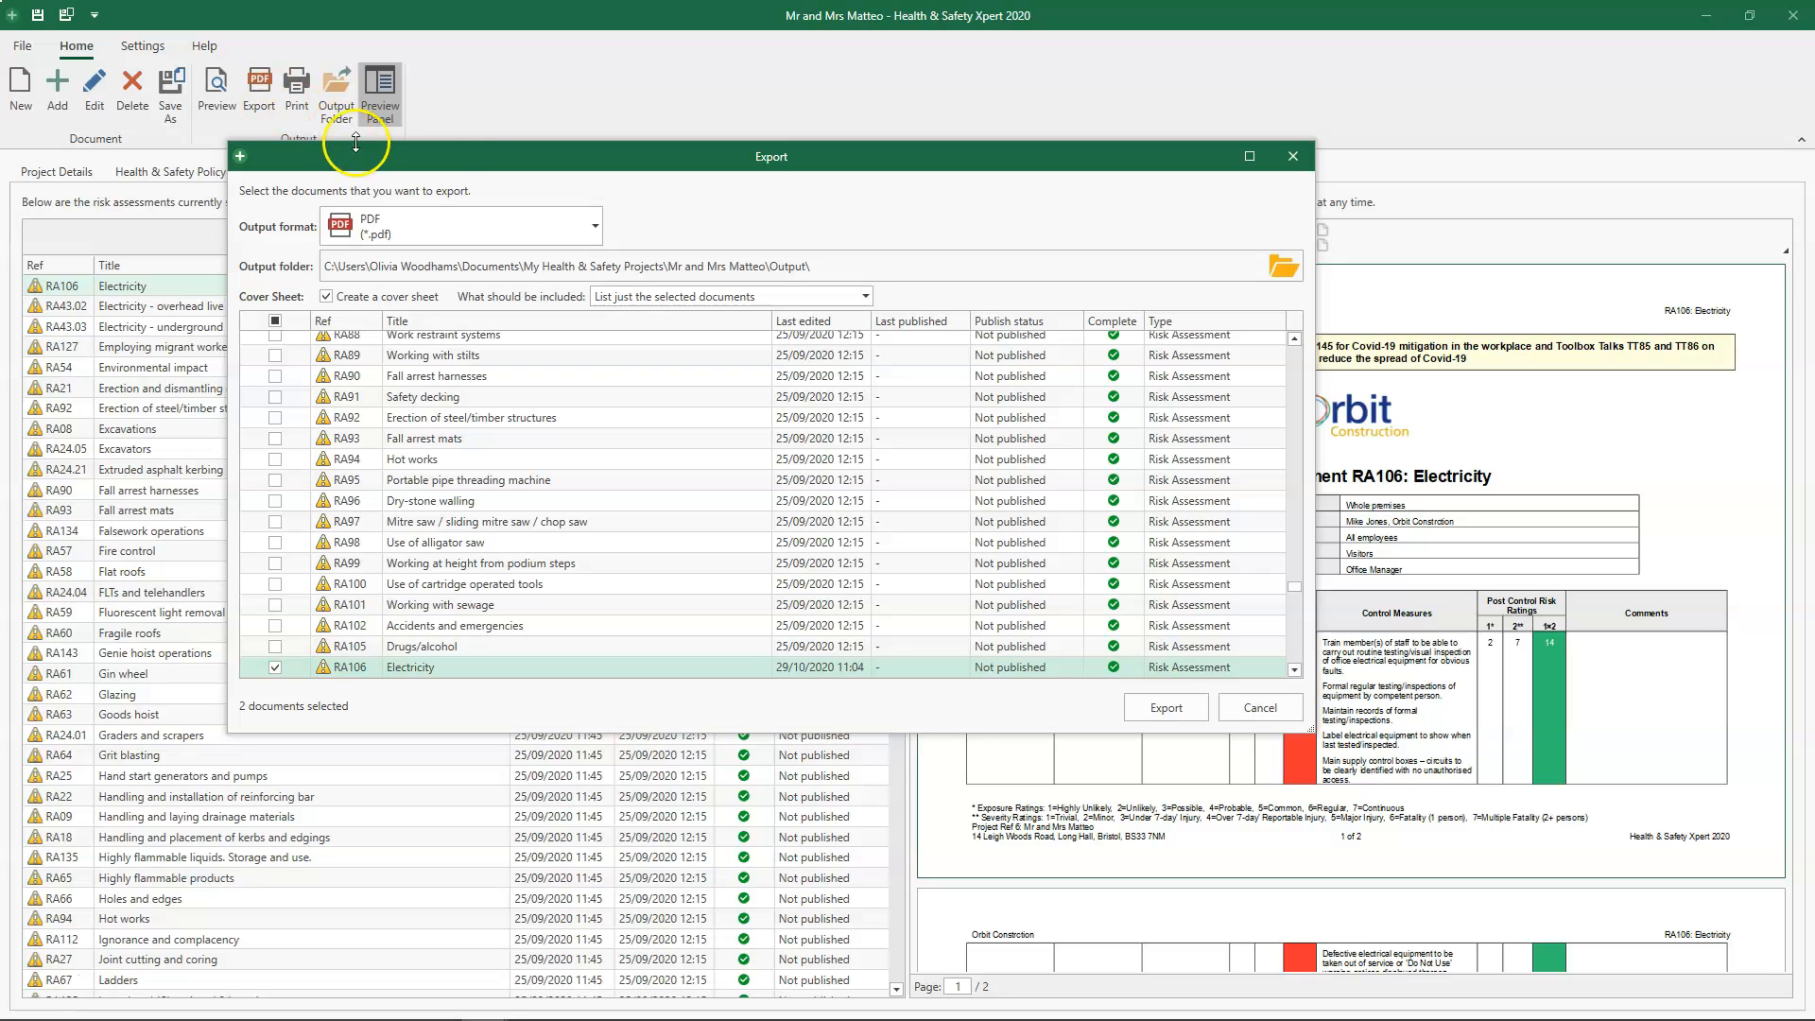
{"action": "left_click", "coordinate": [598, 240]}
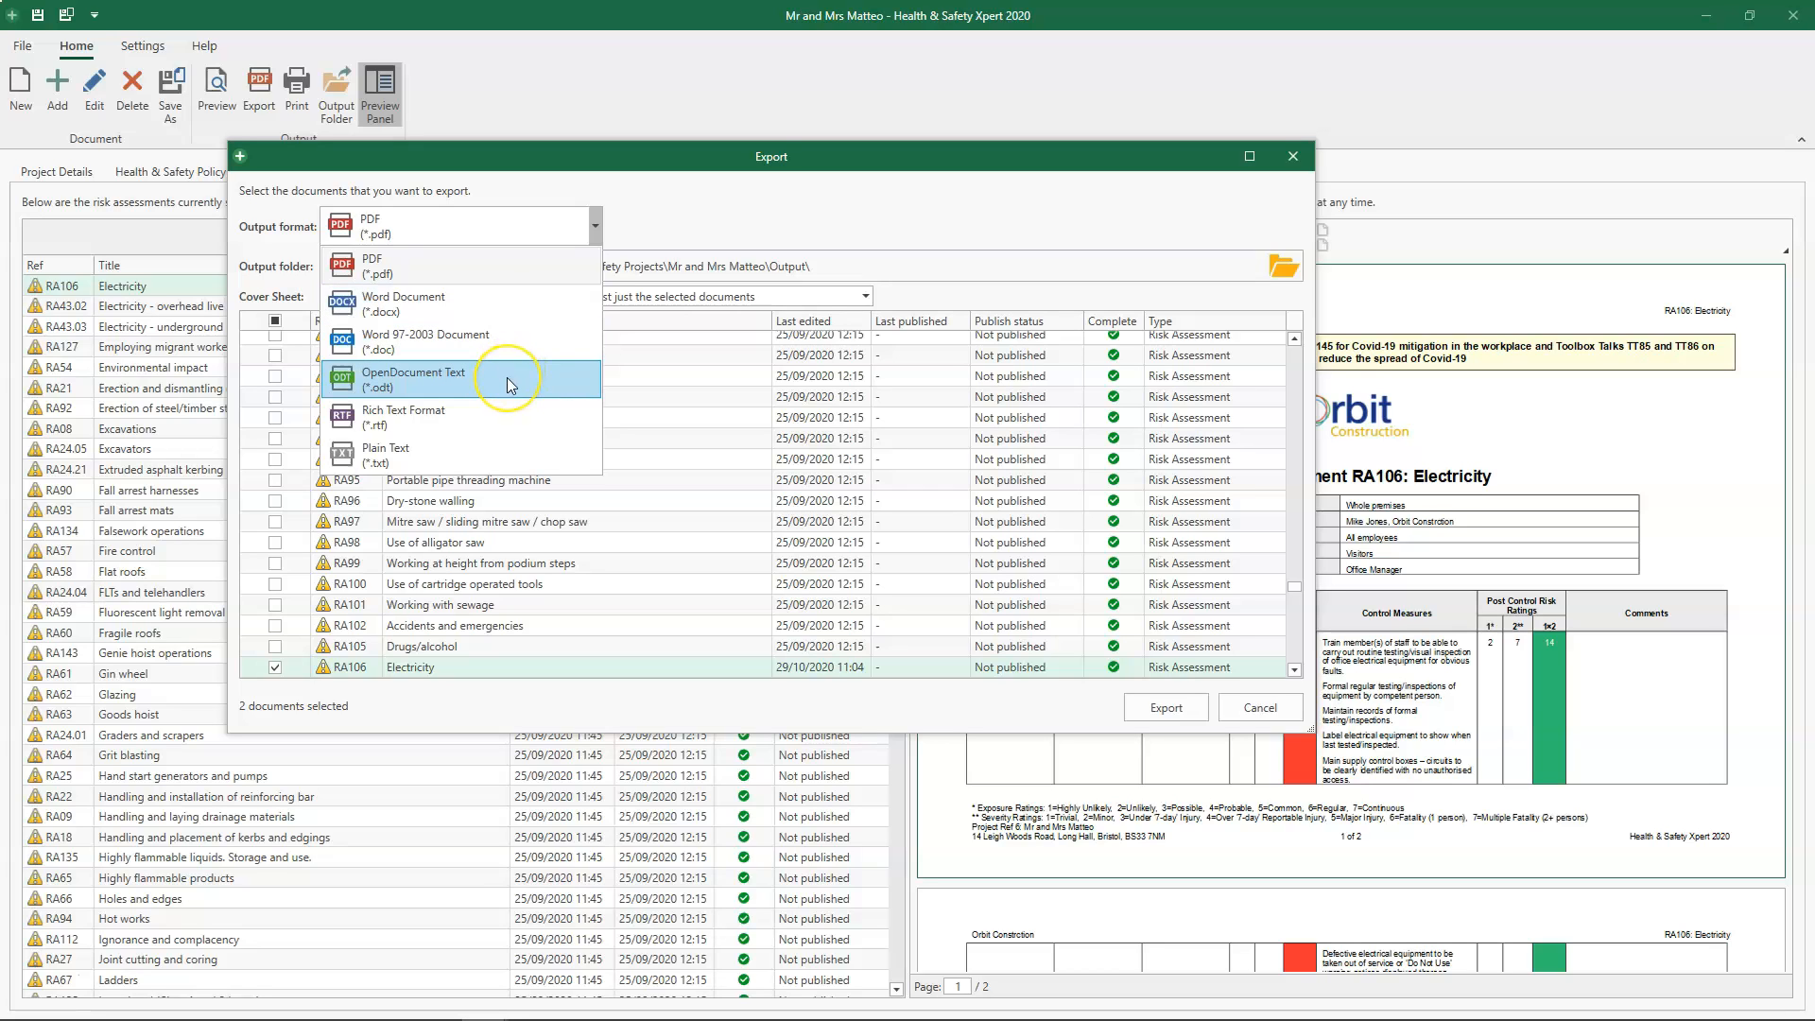
{"action": "left_click", "coordinate": [540, 273]}
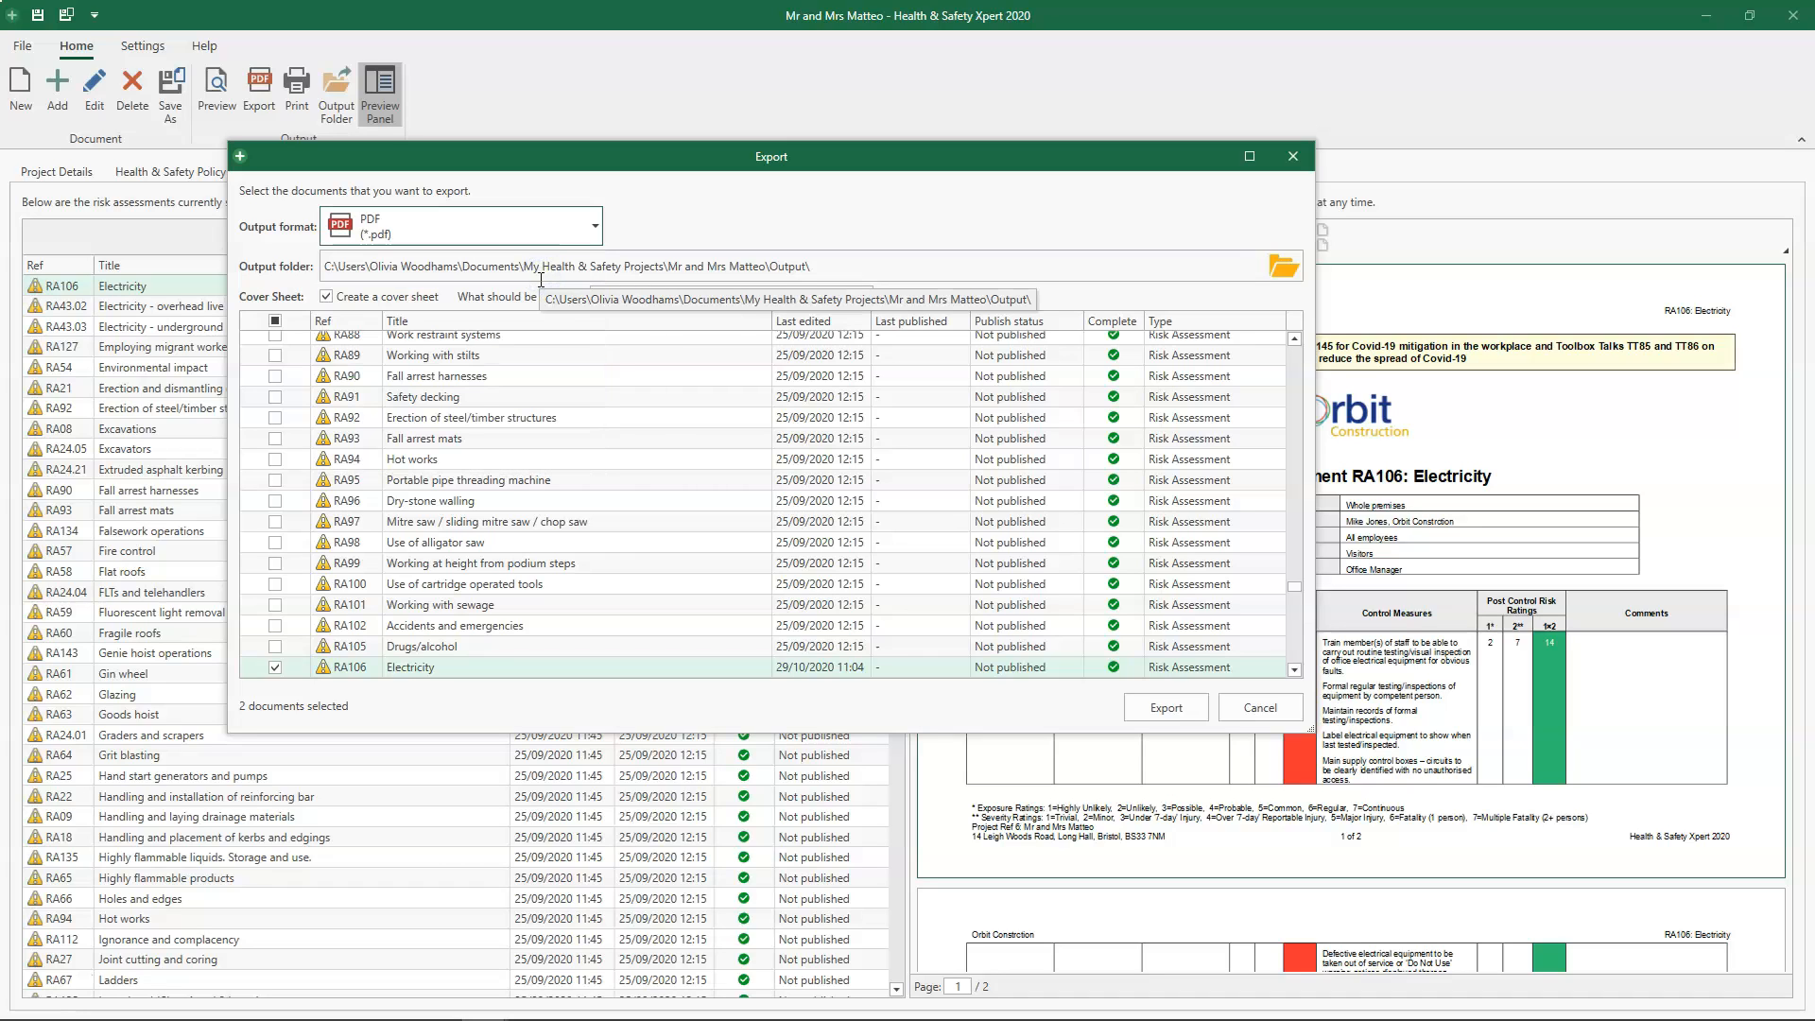
{"action": "left_click", "coordinate": [295, 665]}
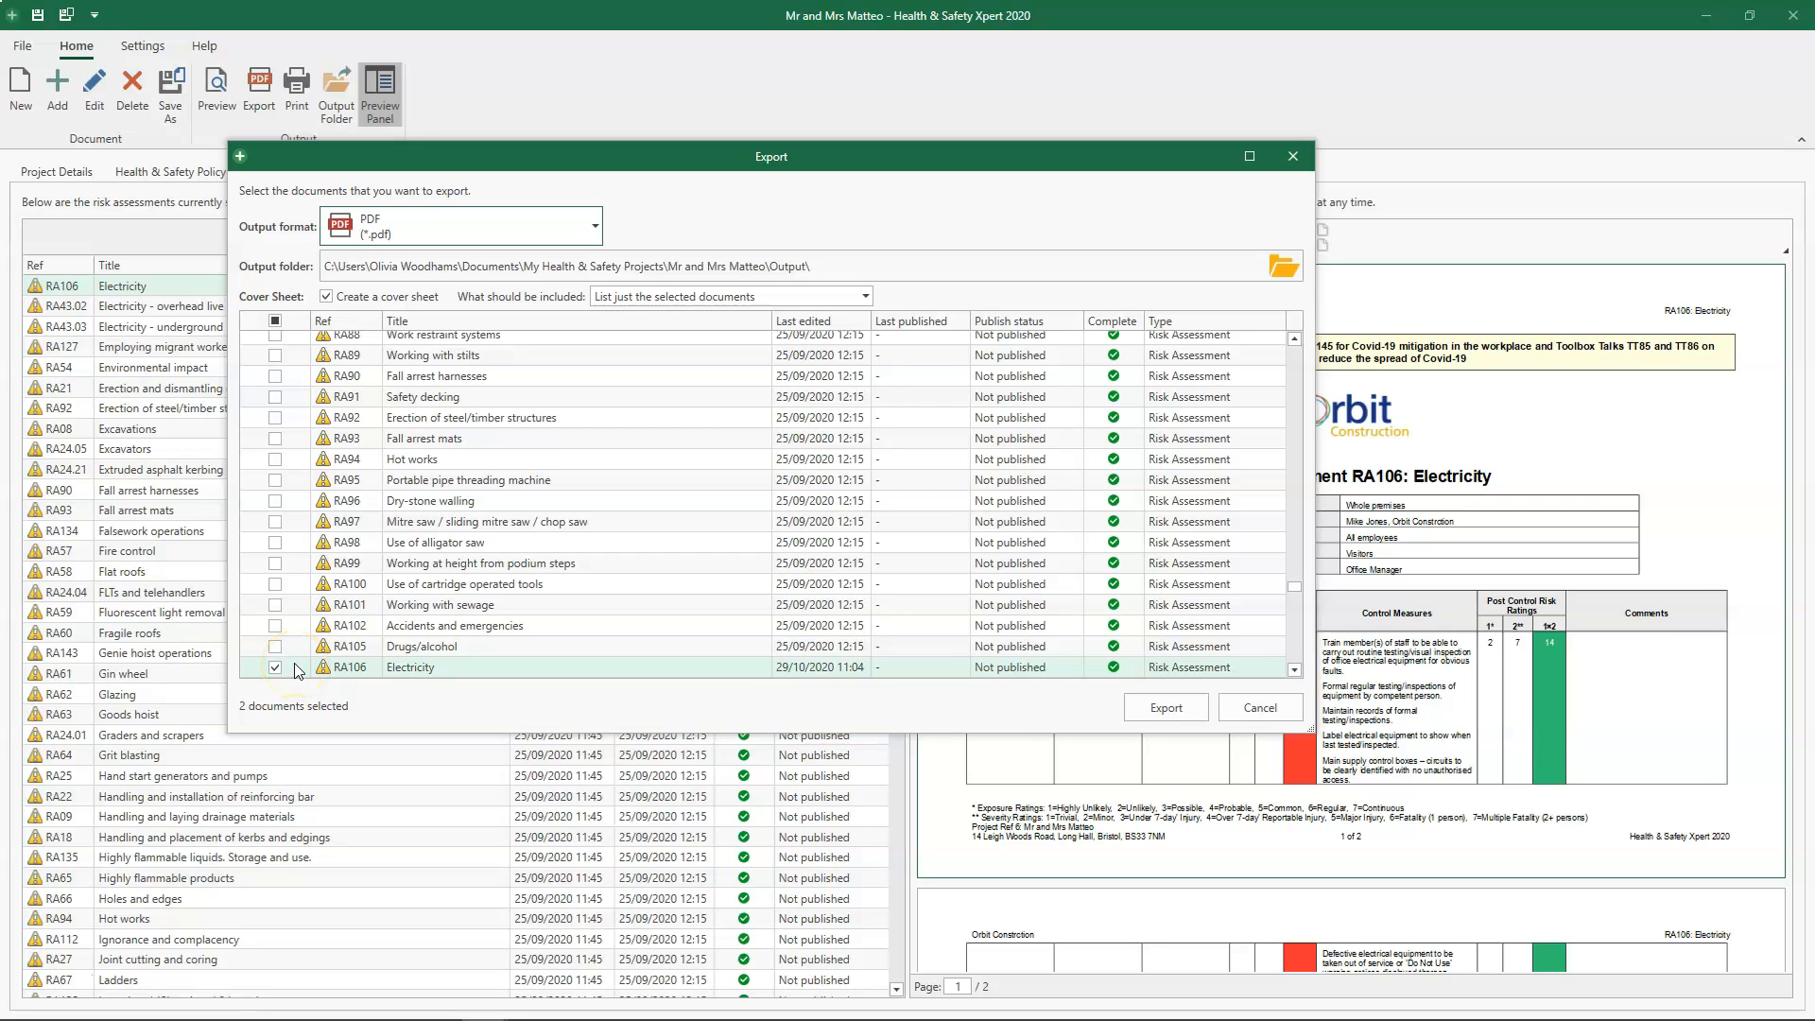
{"action": "left_click", "coordinate": [275, 630]}
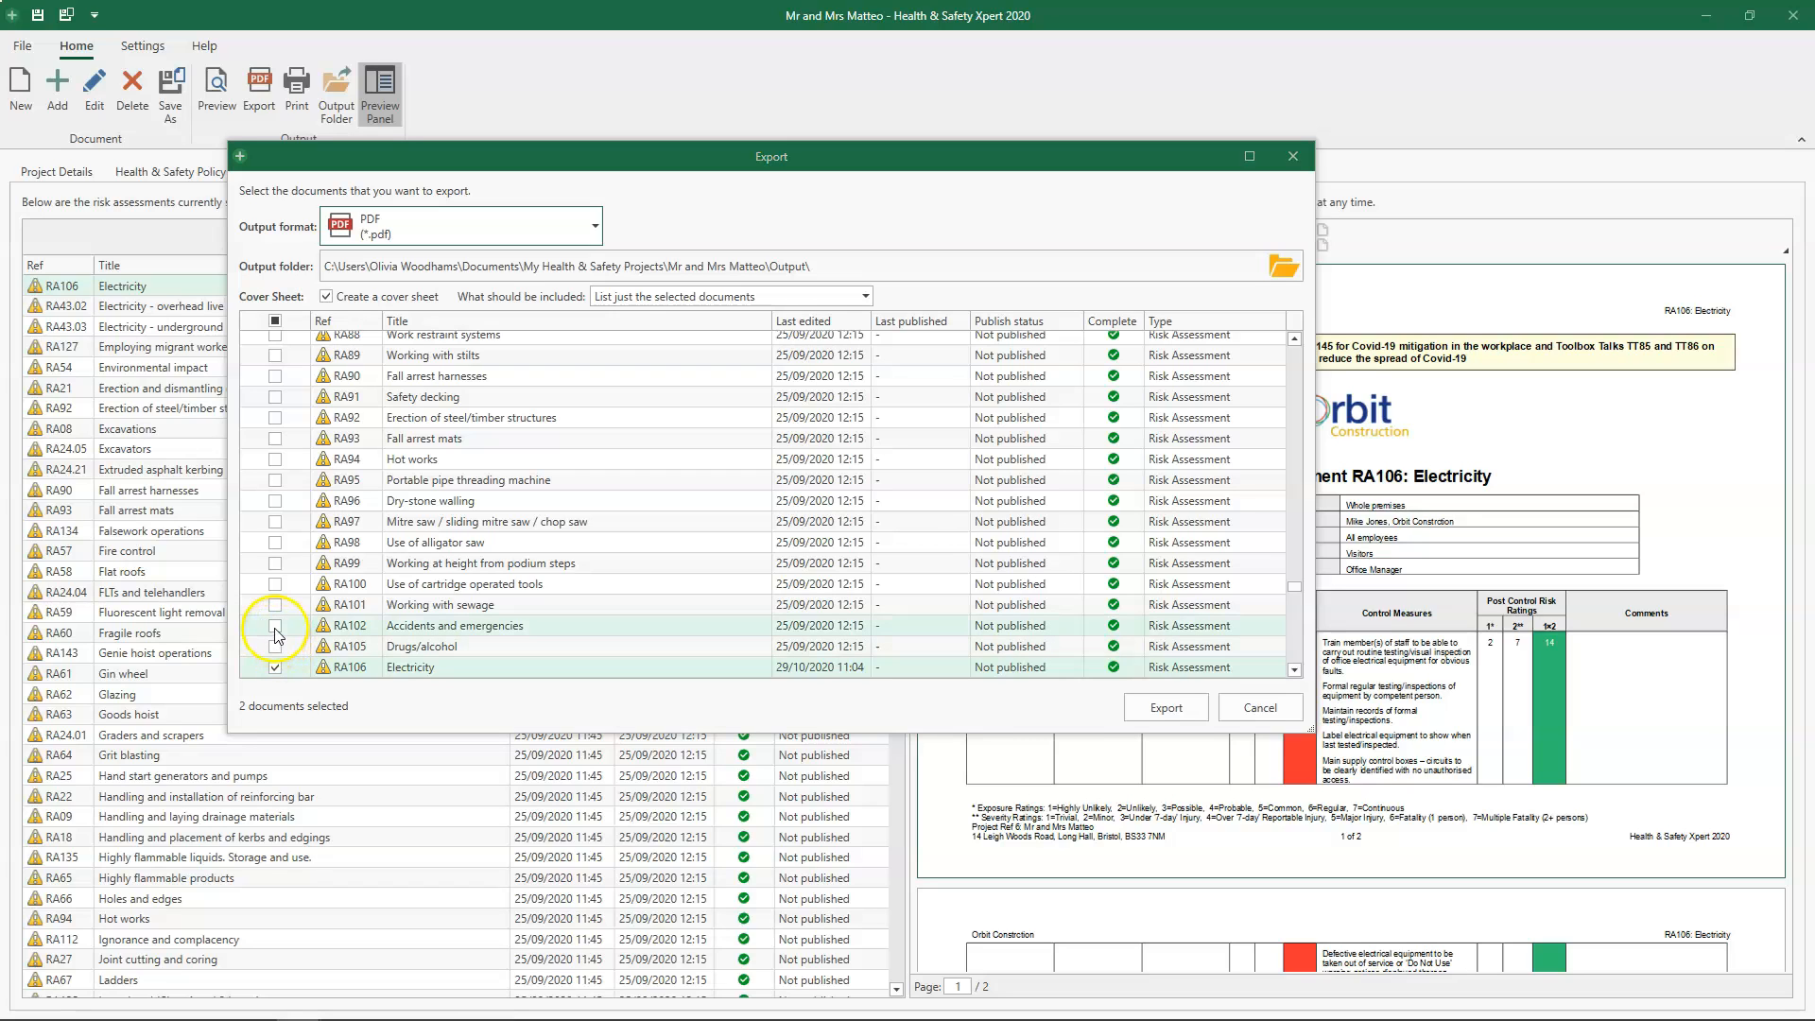
{"action": "left_click", "coordinate": [276, 629]}
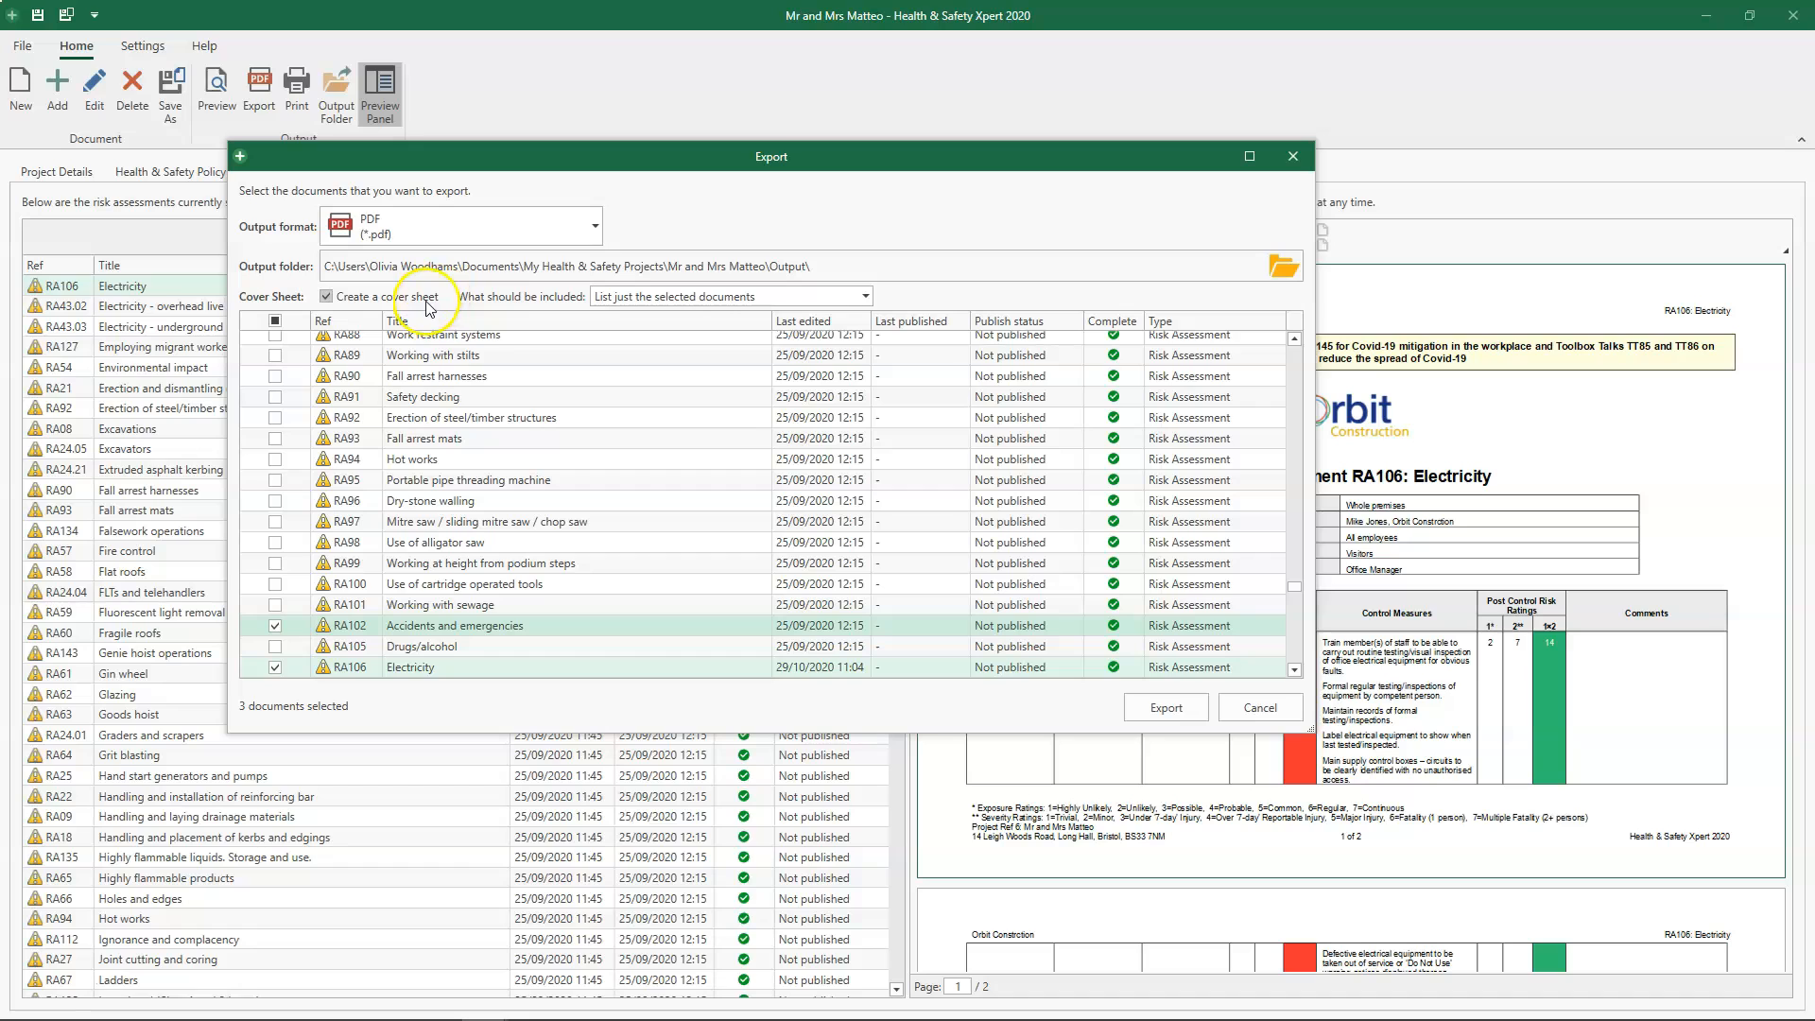
- Have the cover sheet list just the selected documents, export the files to the project's Output folder, and close that folder
{"action": "left_click", "coordinate": [865, 296]}
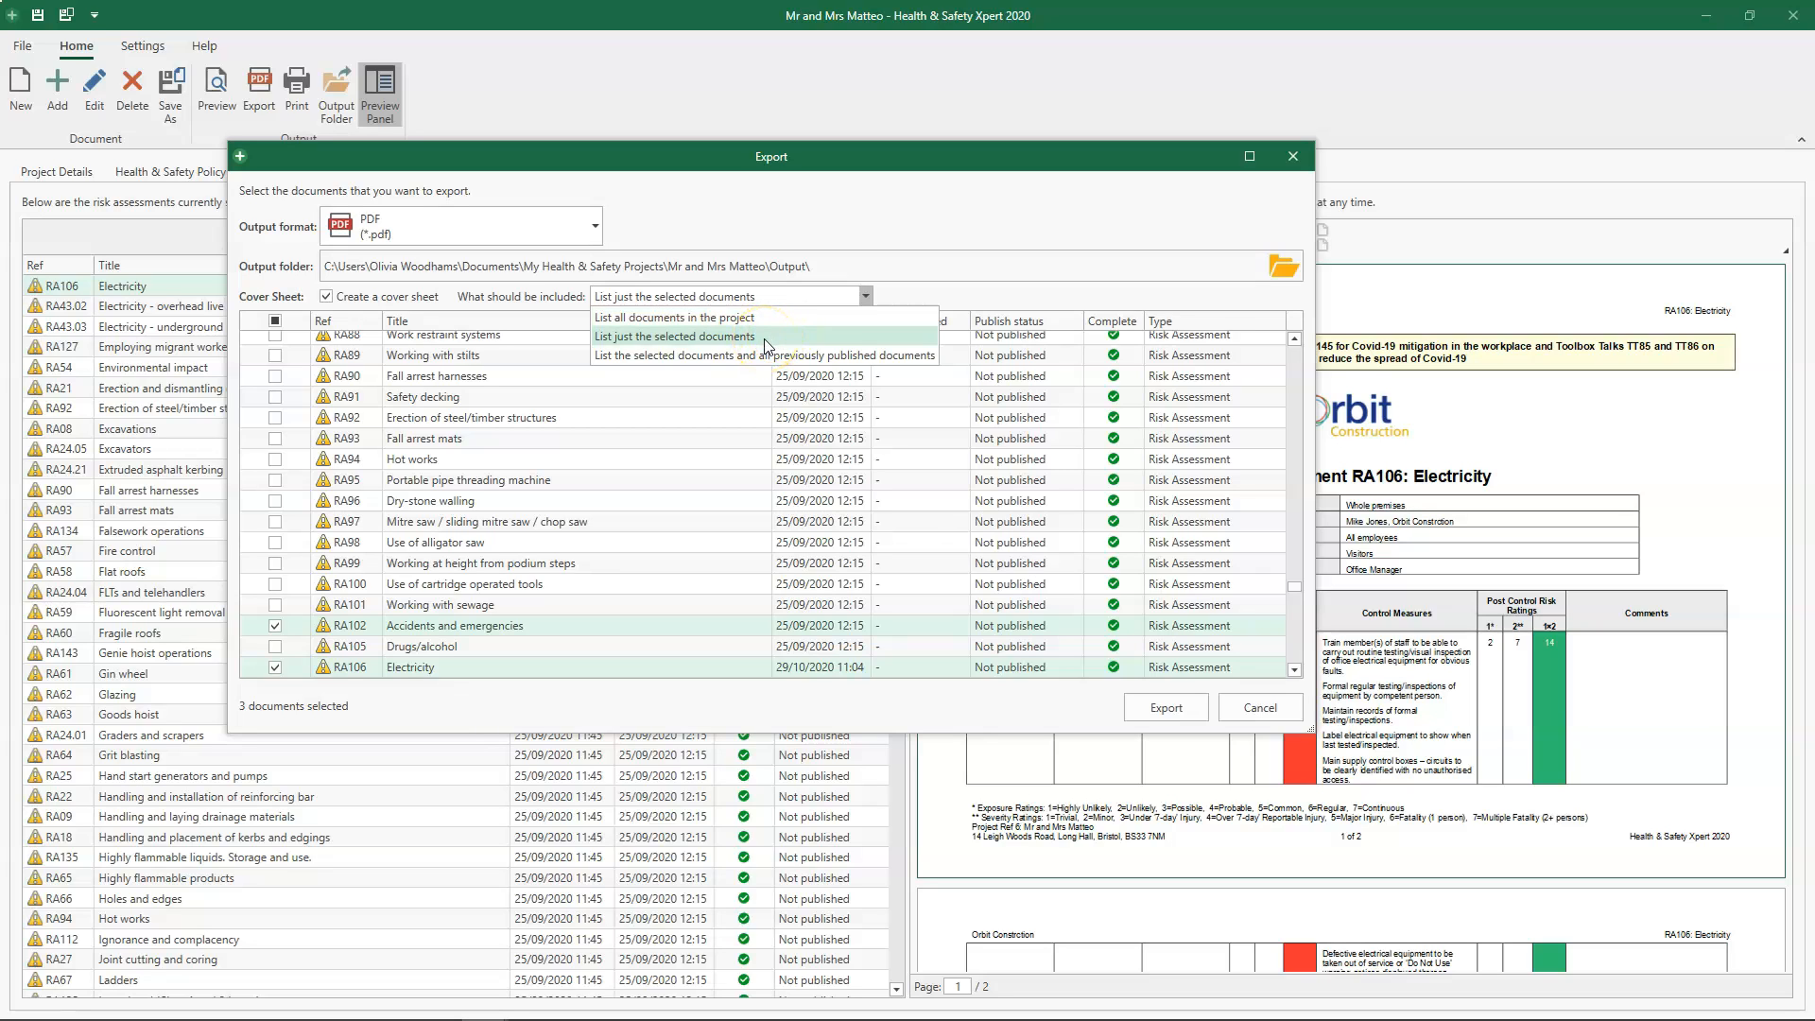
{"action": "left_click", "coordinate": [739, 365]}
{"action": "left_click", "coordinate": [776, 340]}
{"action": "left_click", "coordinate": [837, 268]}
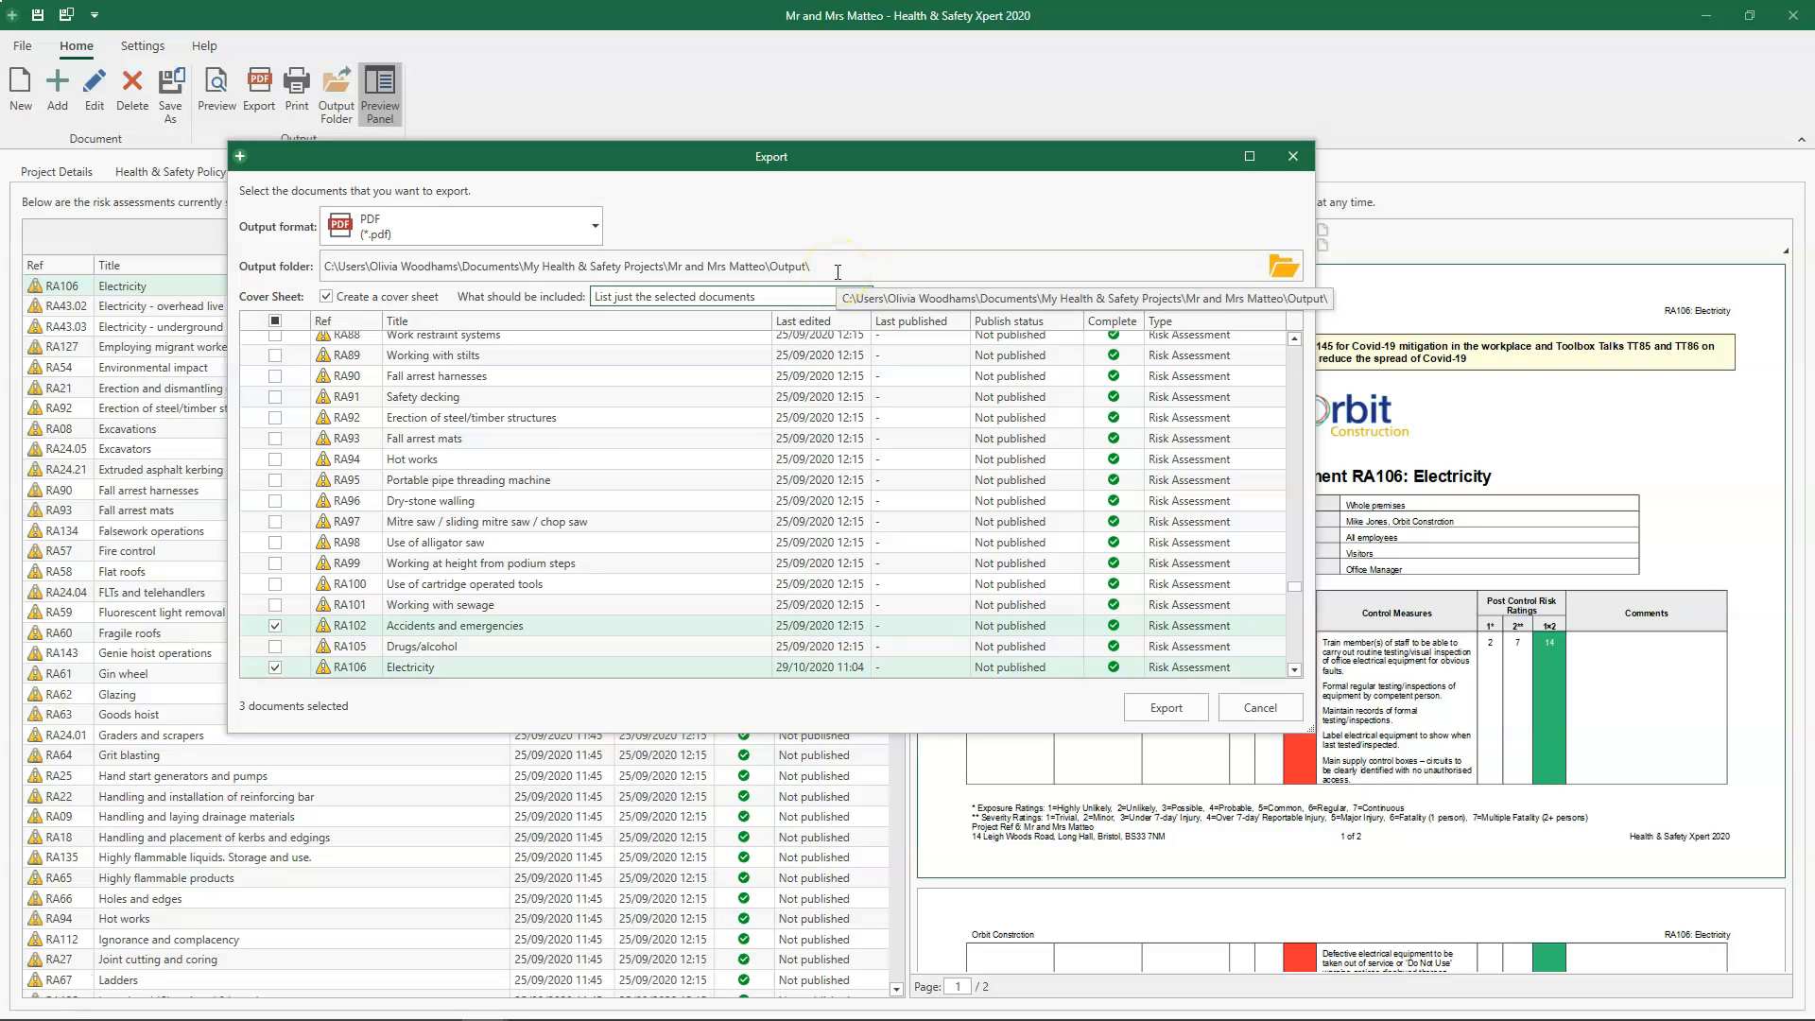
{"action": "left_click", "coordinate": [1246, 265]}
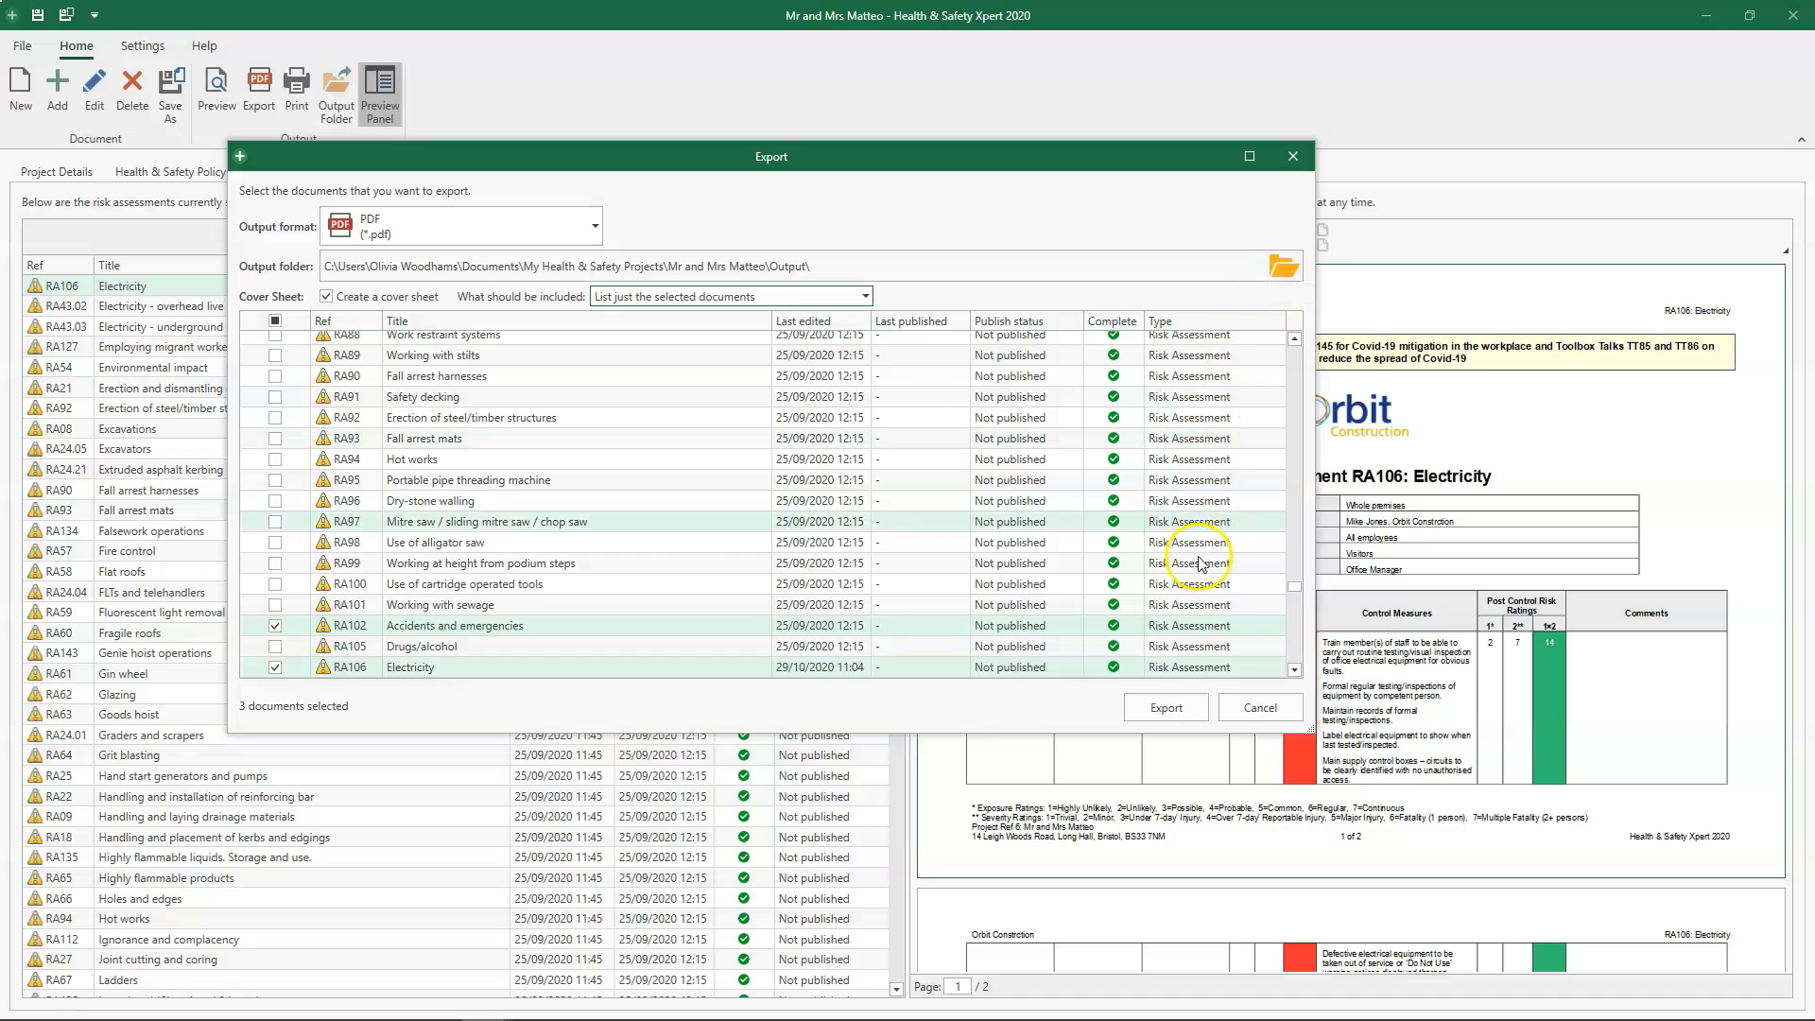
{"action": "left_click", "coordinate": [1201, 715]}
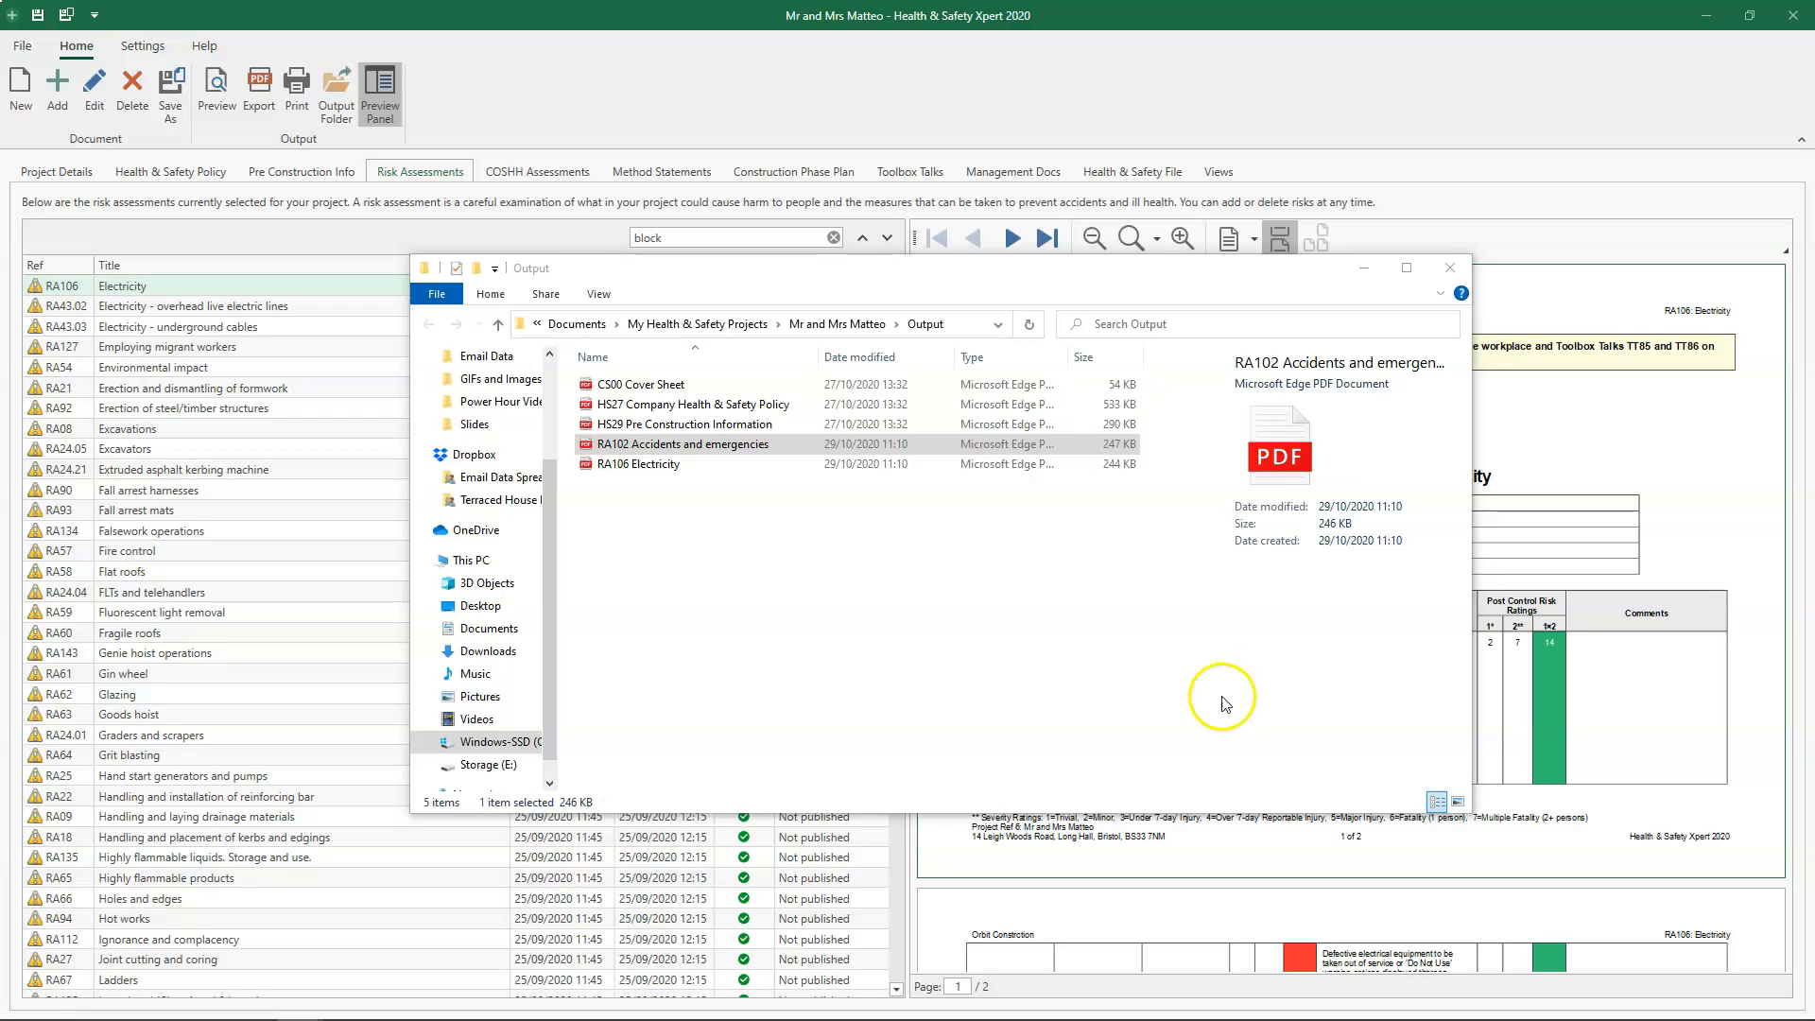
{"action": "left_click", "coordinate": [1451, 271]}
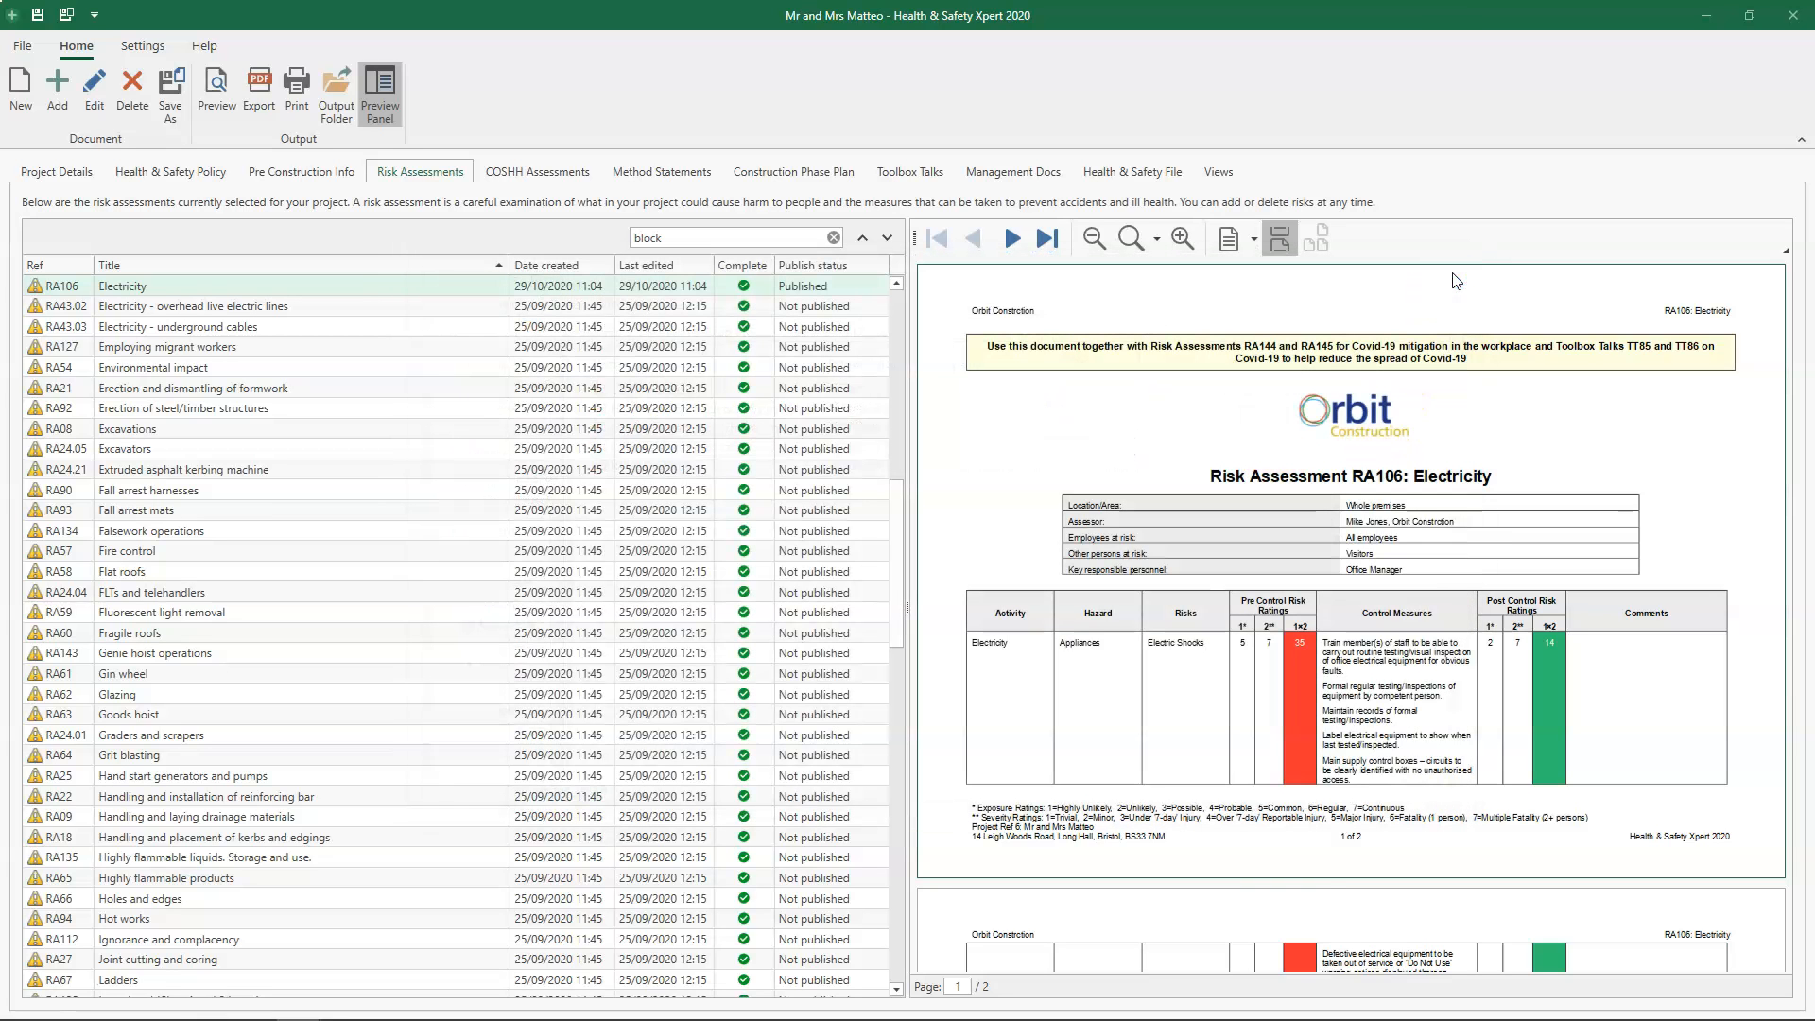
- Set up printing of RA106 Electricity on the HP Deskjet 1510 series with a cover sheet listing all documents in the project
{"action": "left_click", "coordinate": [299, 100]}
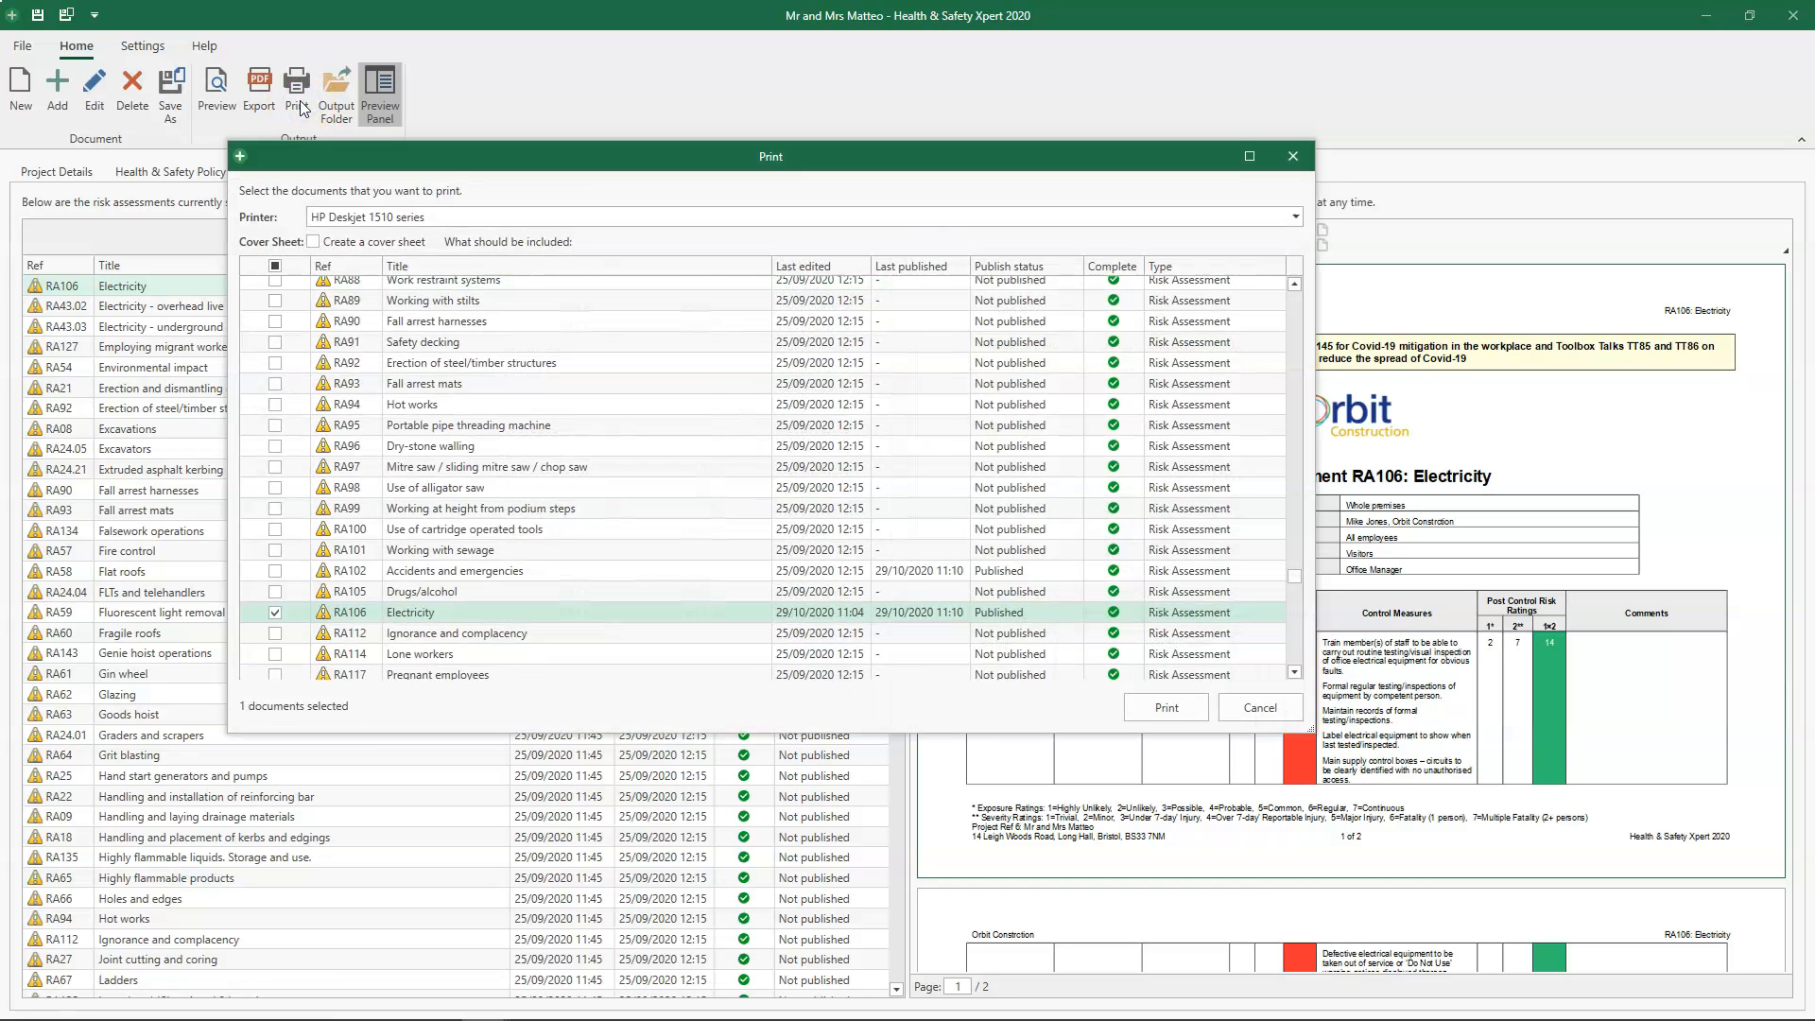
{"action": "left_click", "coordinate": [473, 220]}
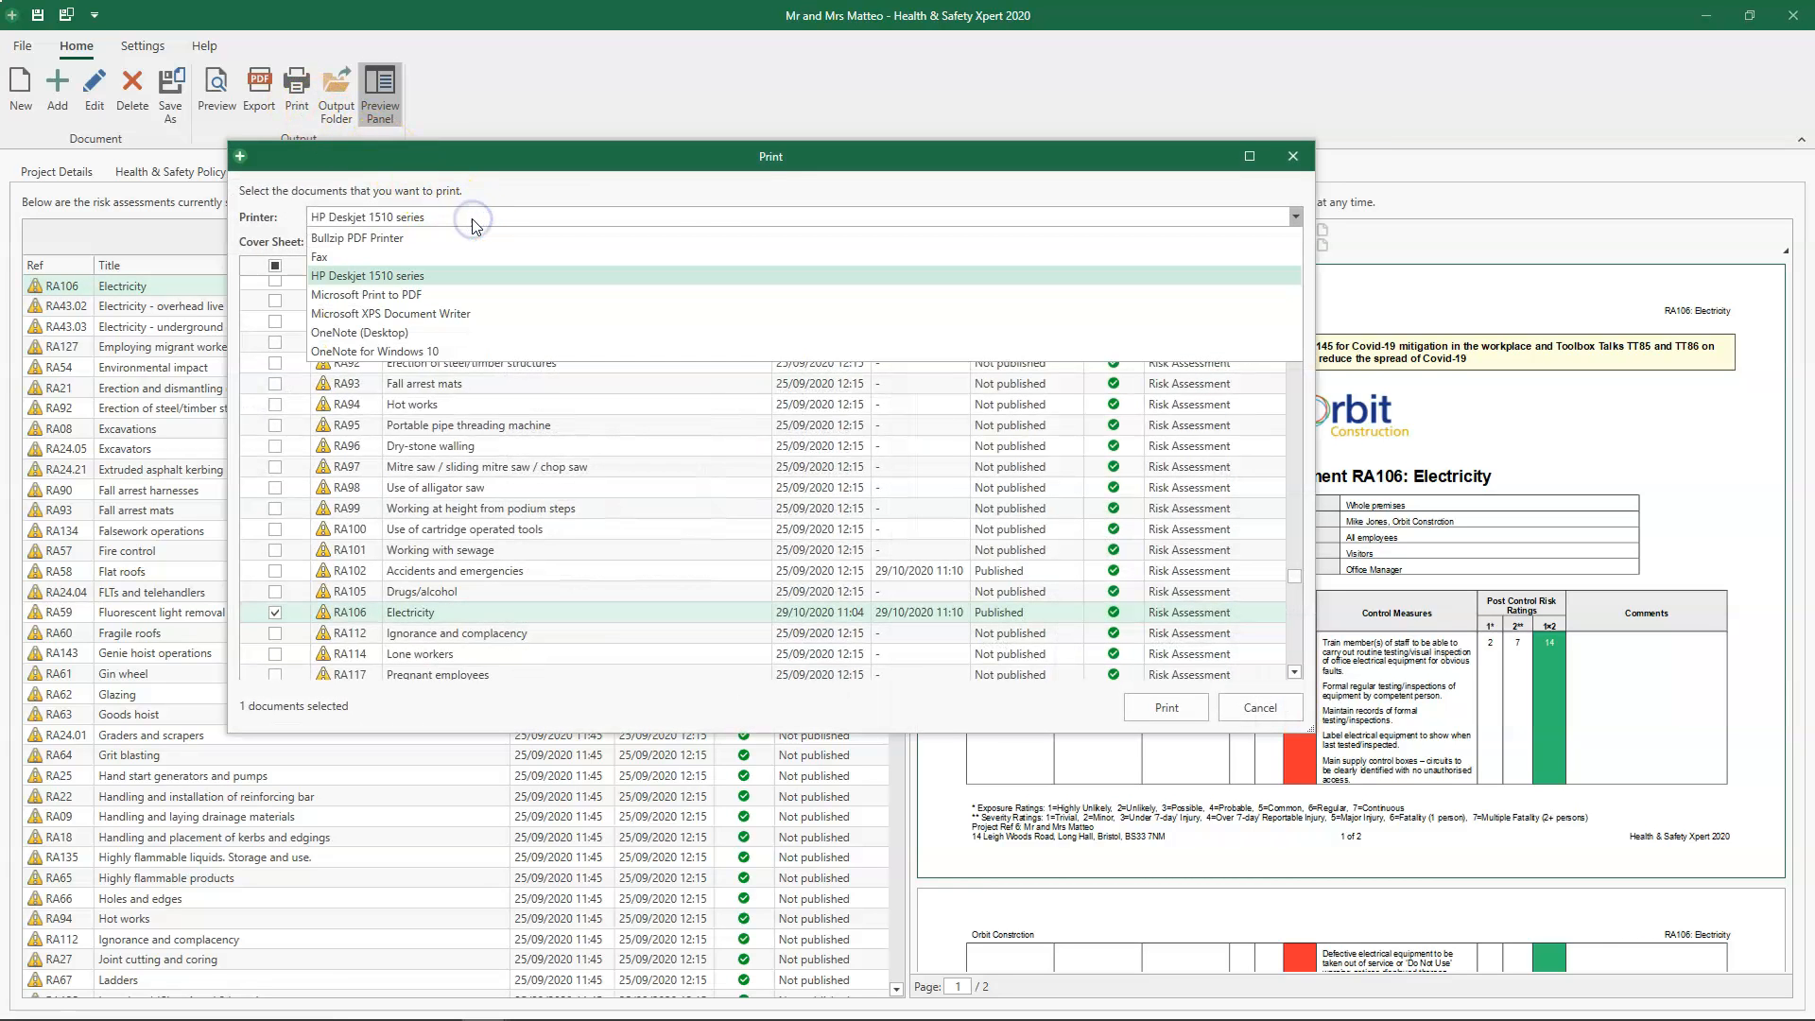
{"action": "left_click", "coordinate": [454, 275]}
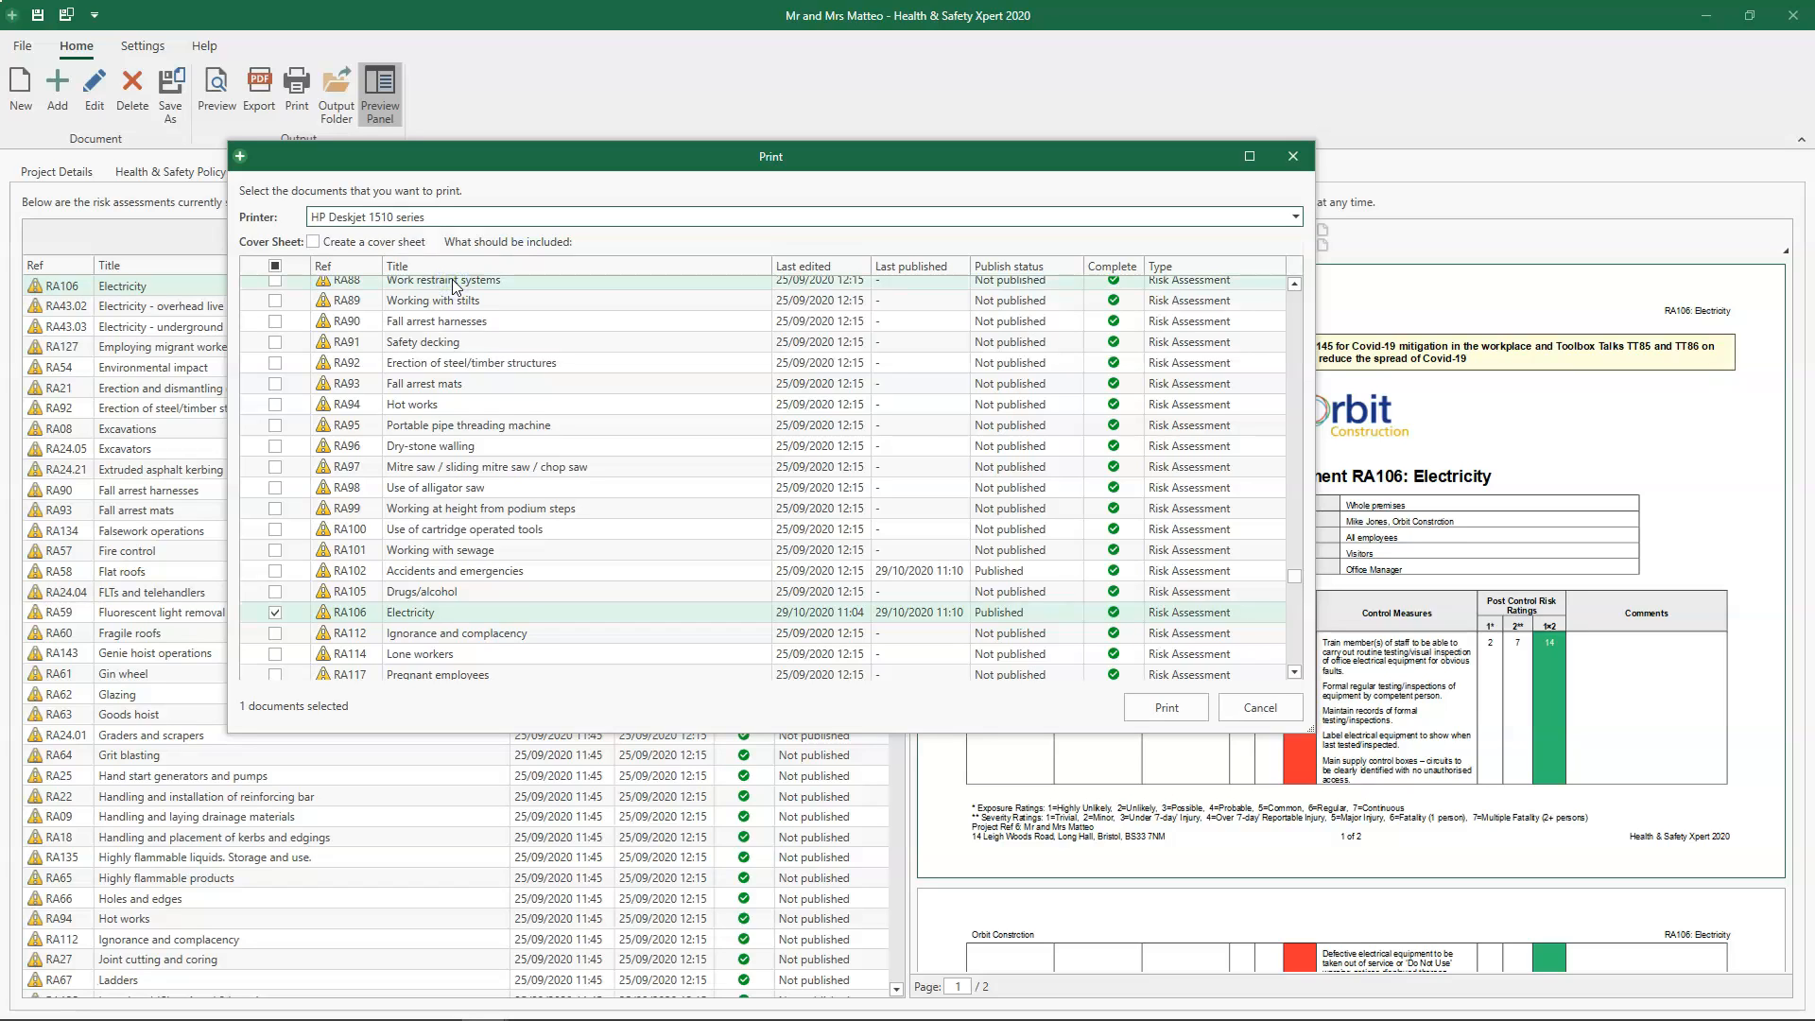
{"action": "left_click", "coordinate": [342, 244]}
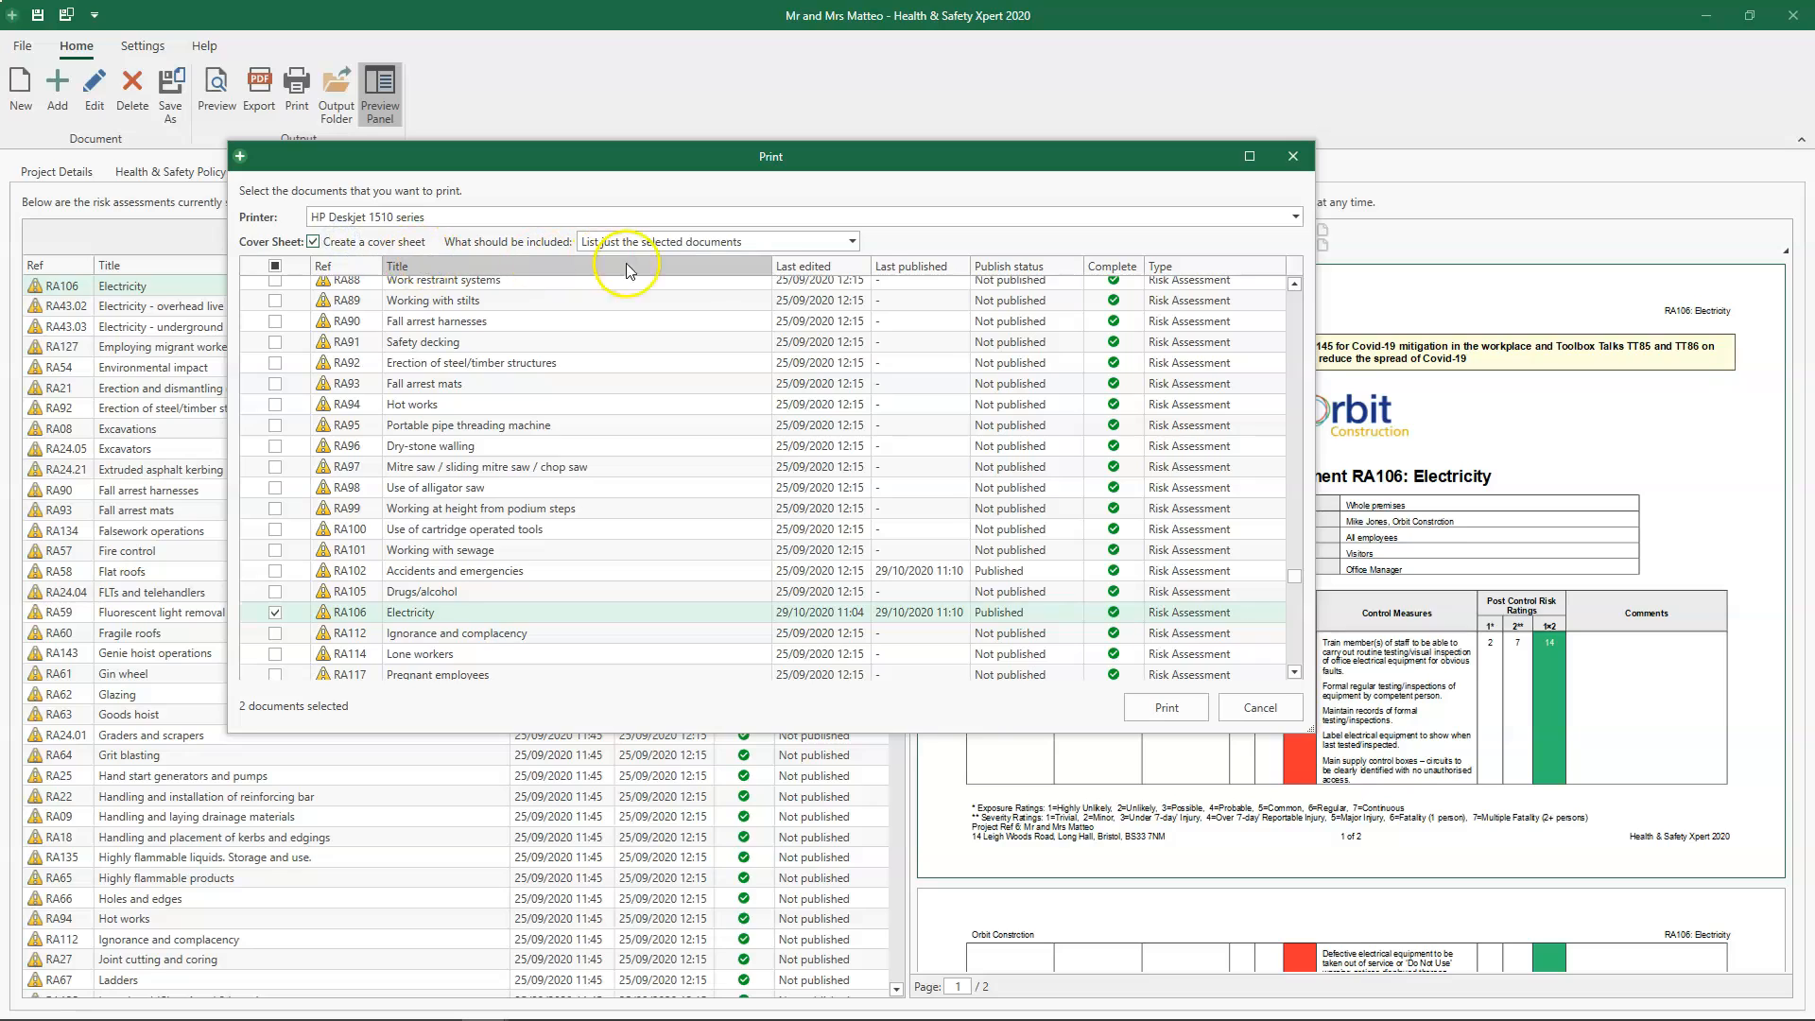
{"action": "left_click", "coordinate": [854, 242]}
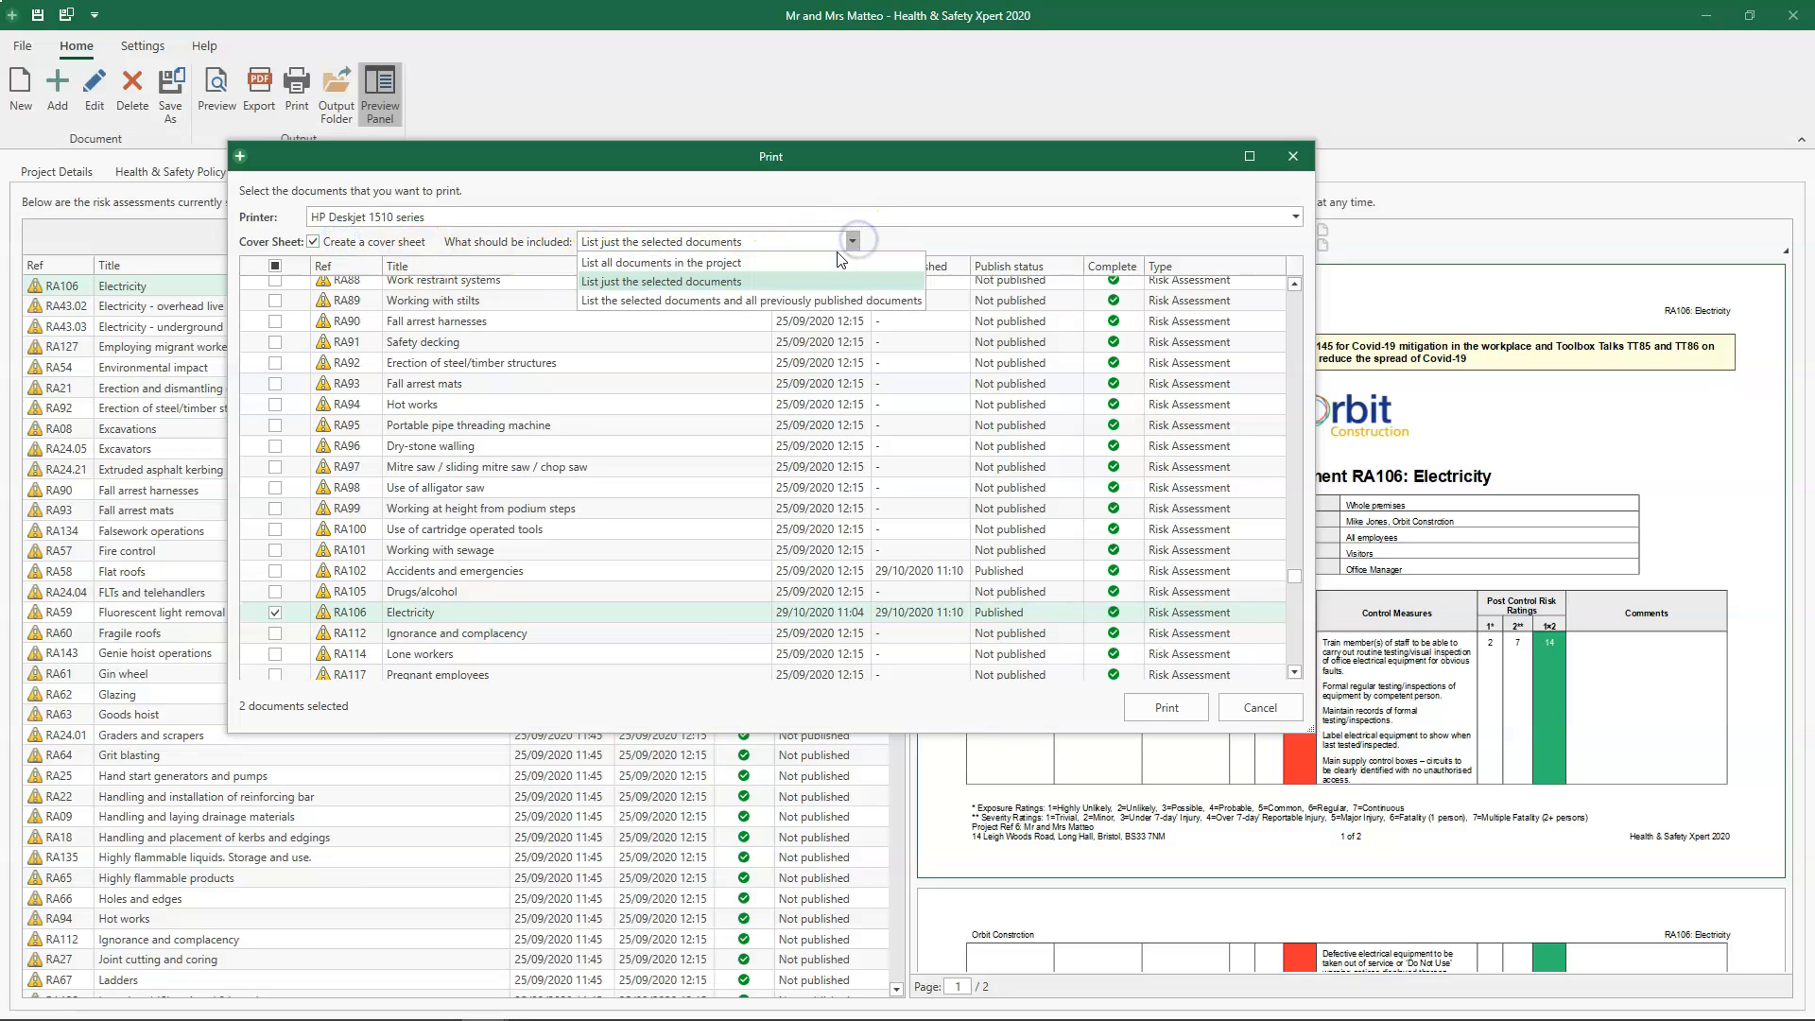
{"action": "left_click", "coordinate": [828, 261]}
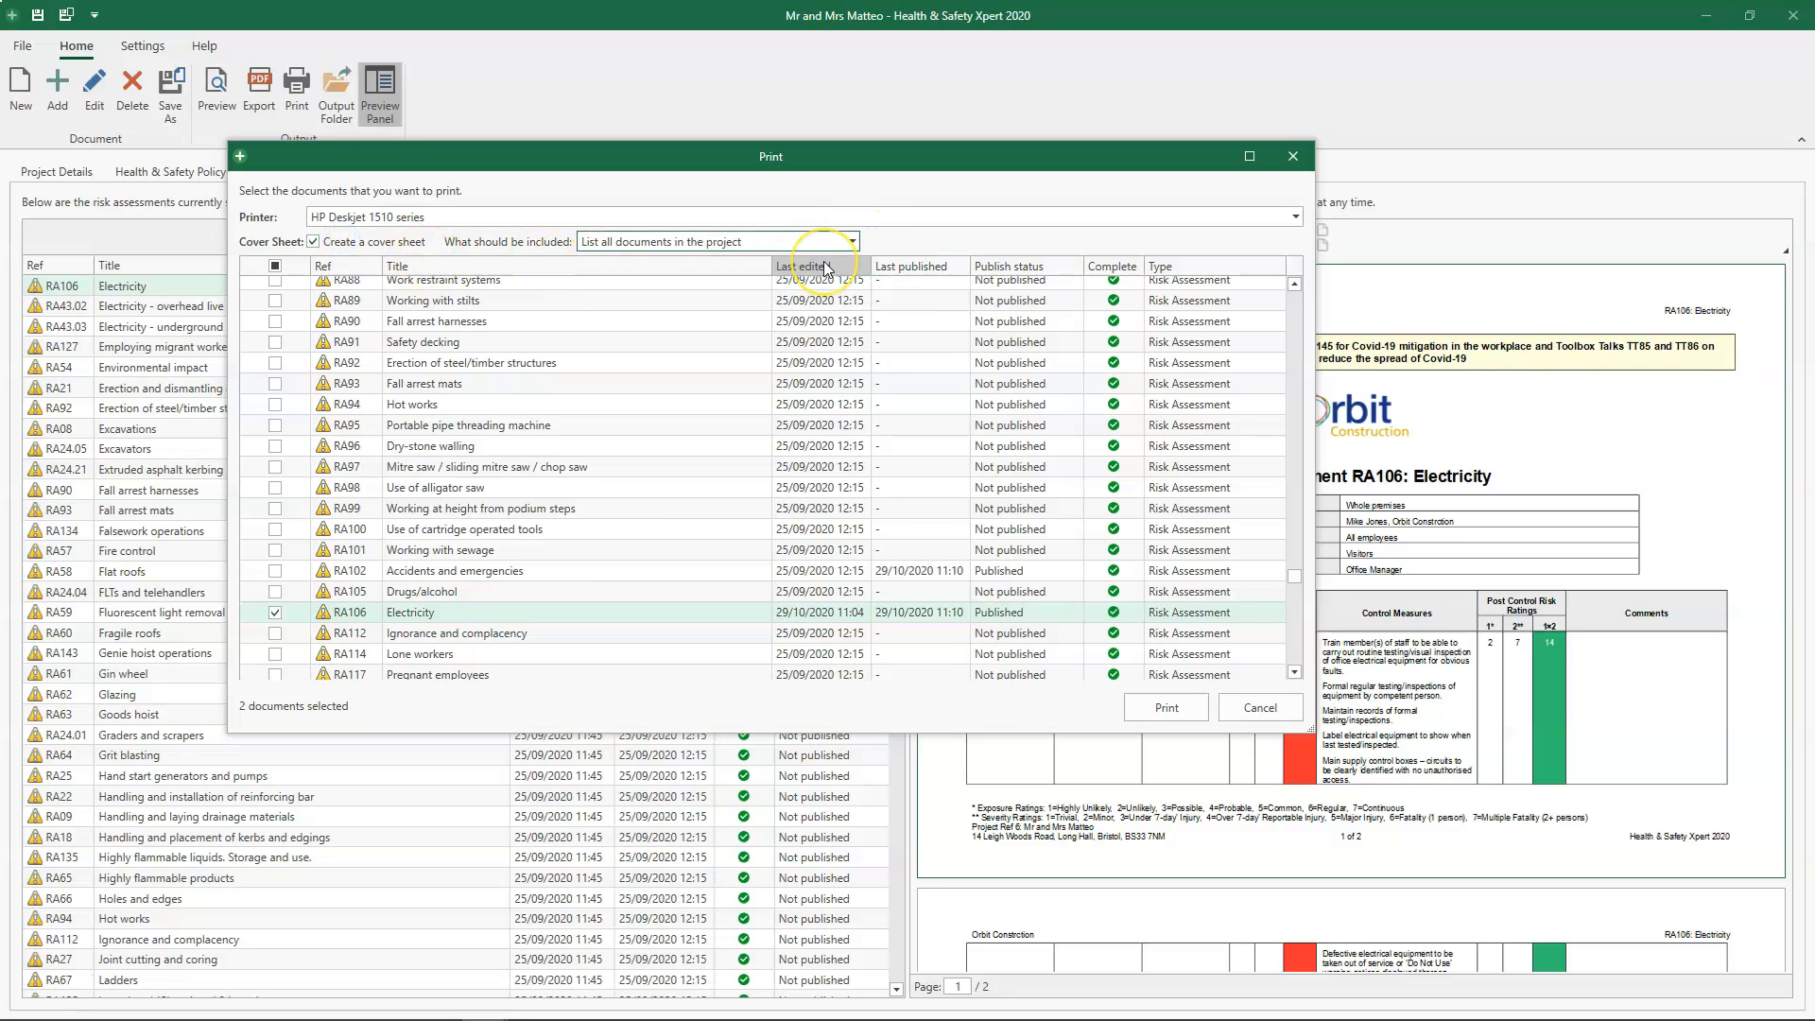
- Include RA95 Portable pipe threading machine and RA89 Working with stilts in the documents selected for printing
{"action": "left_click", "coordinate": [275, 433]}
{"action": "left_click", "coordinate": [275, 300]}
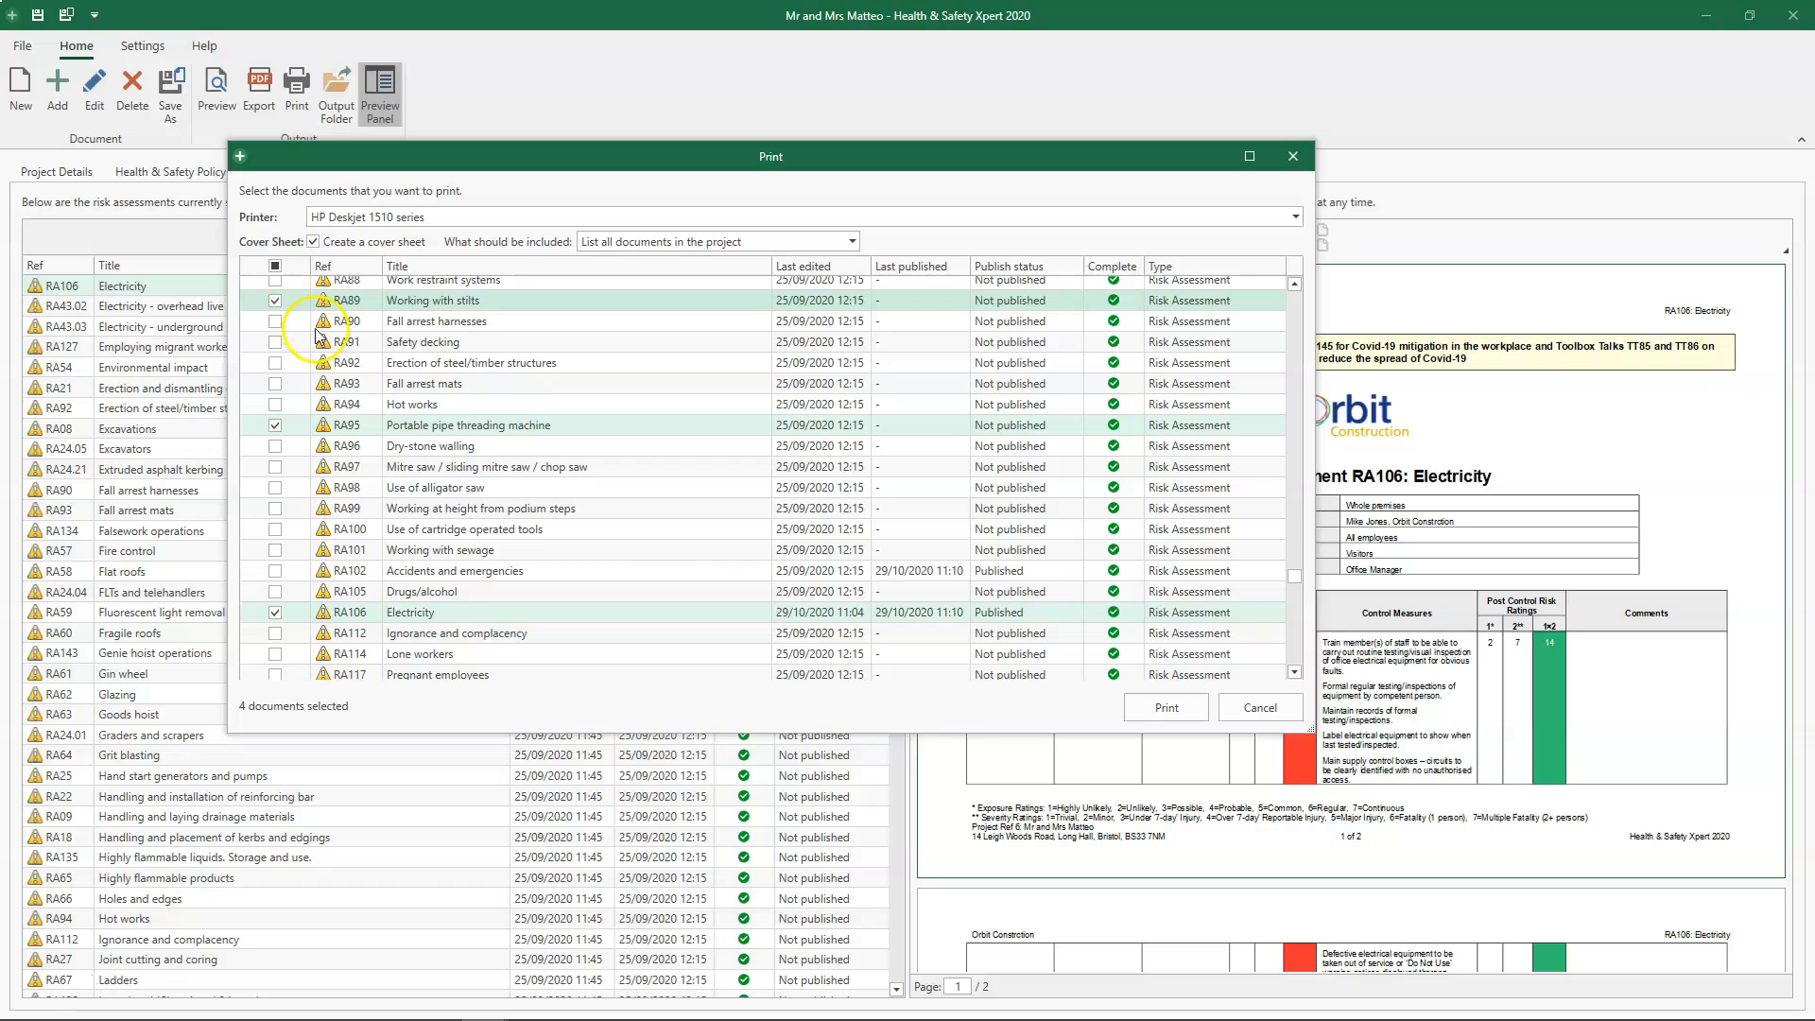